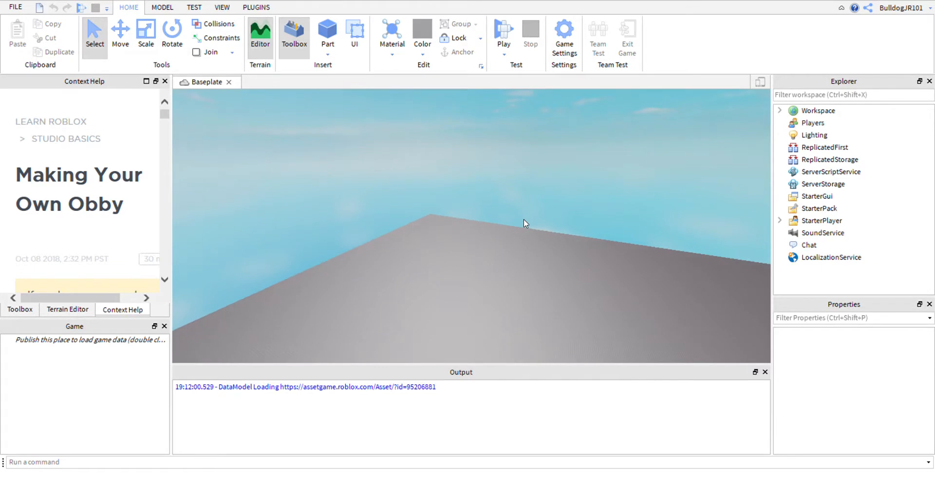
- Insert an MTA subway train model from My Models onto the baseplate
right_click_drag(524, 224, 502, 223)
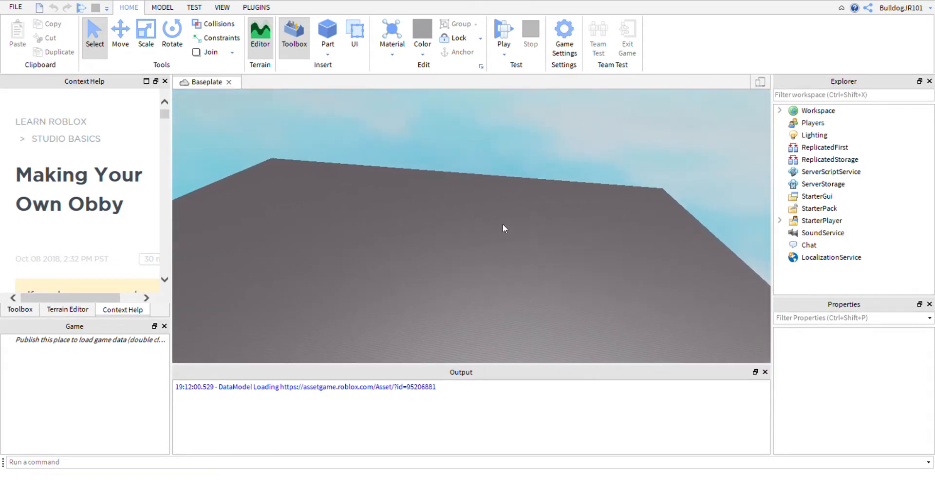
left_click(20, 310)
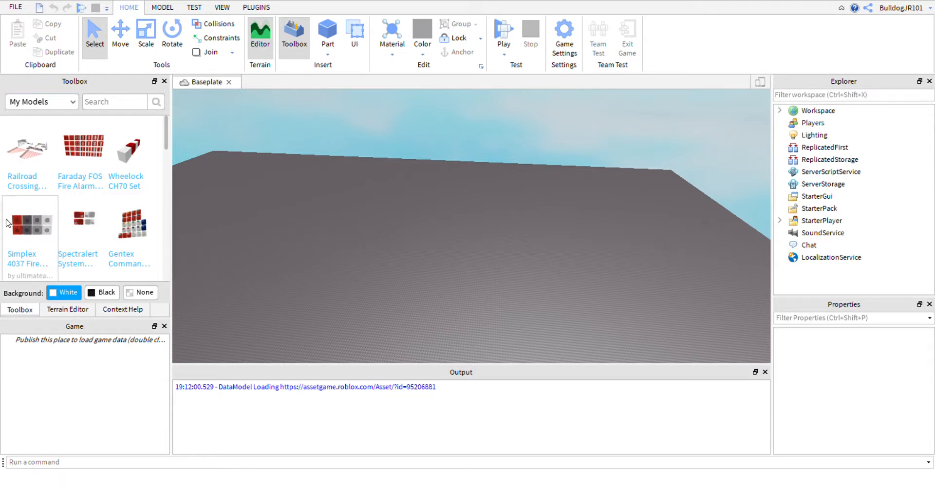
scroll(81, 218, "down", 3)
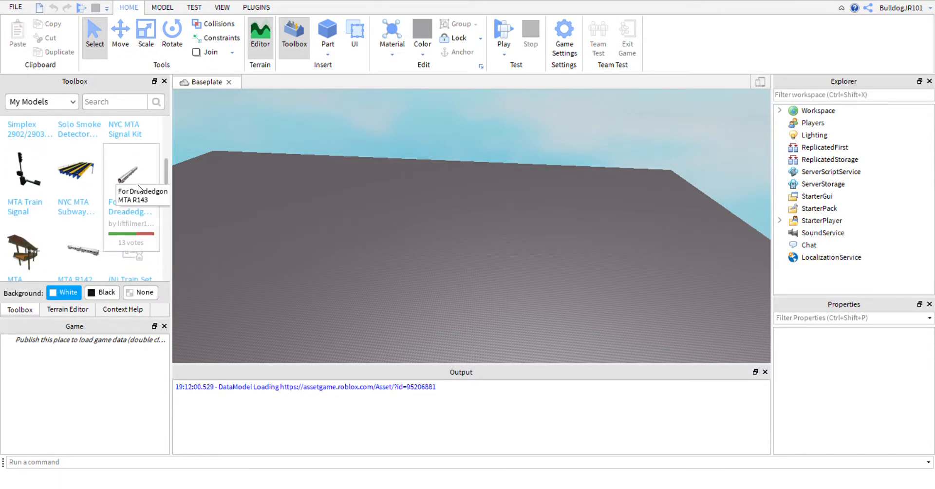
left_click_drag(282, 235, 236, 268)
left_click(375, 213)
right_click_drag(375, 214, 375, 213)
key("w")
left_click(475, 183)
key("s")
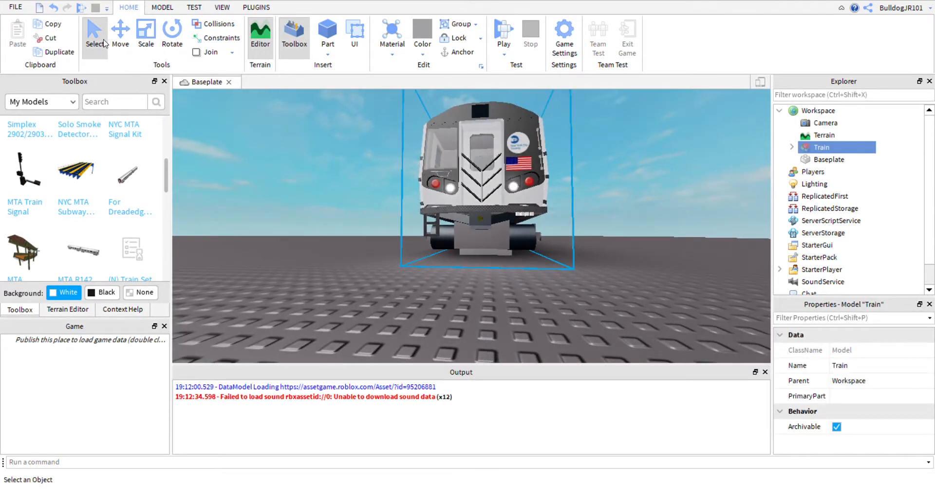
- Raise the train model so that it hangs above the baseplate
key("ctrl+2")
left_click_drag(508, 286, 505, 275)
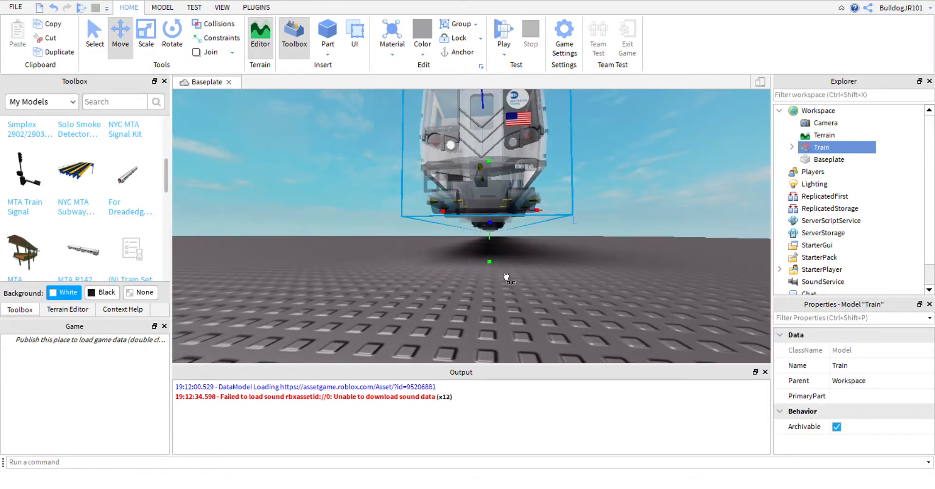
left_click(477, 296)
right_click_drag(477, 296, 477, 296)
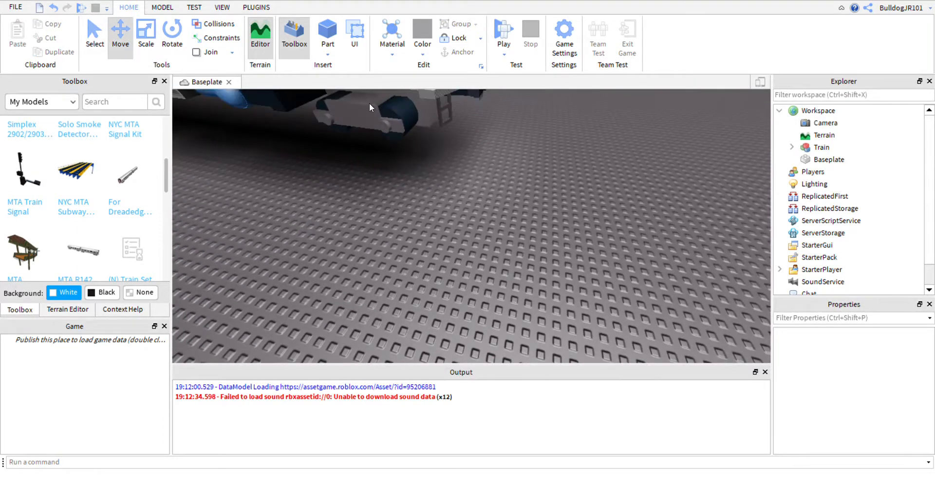
- Insert a block part on the baseplate beside the train and rotate it to run along the train's direction
left_click(321, 33)
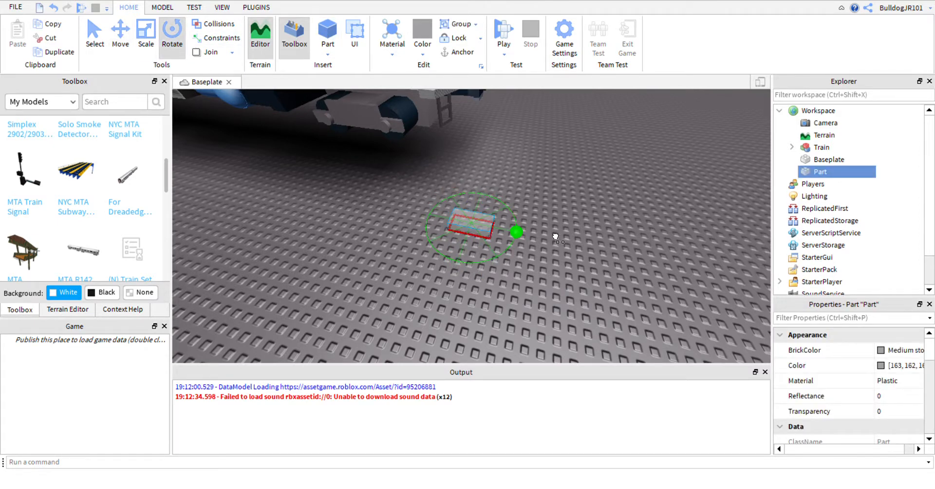
key("w")
right_click_drag(481, 208, 411, 223)
key("a")
key("s")
- Move the block part up from the baseplate to the height of the train's wheels
key("ctrl+2")
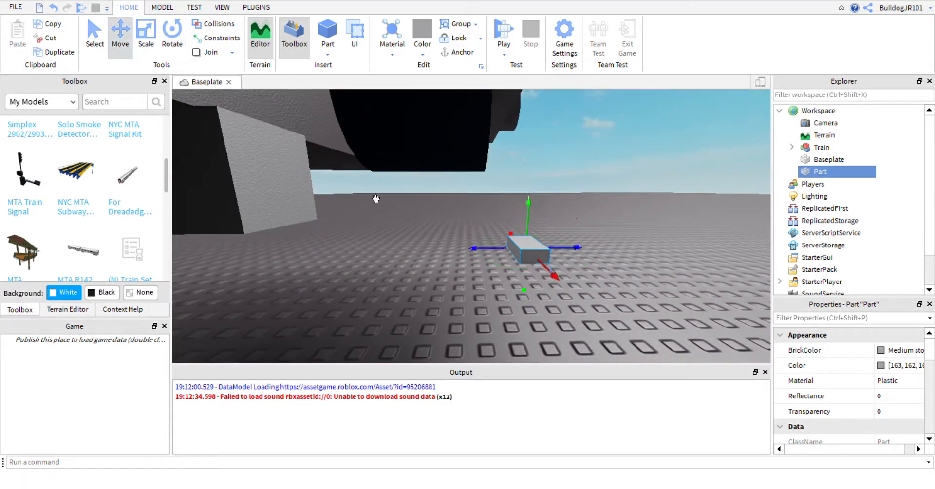
left_click_drag(426, 252, 391, 177)
right_click_drag(391, 181, 474, 227)
key("a")
key("a")
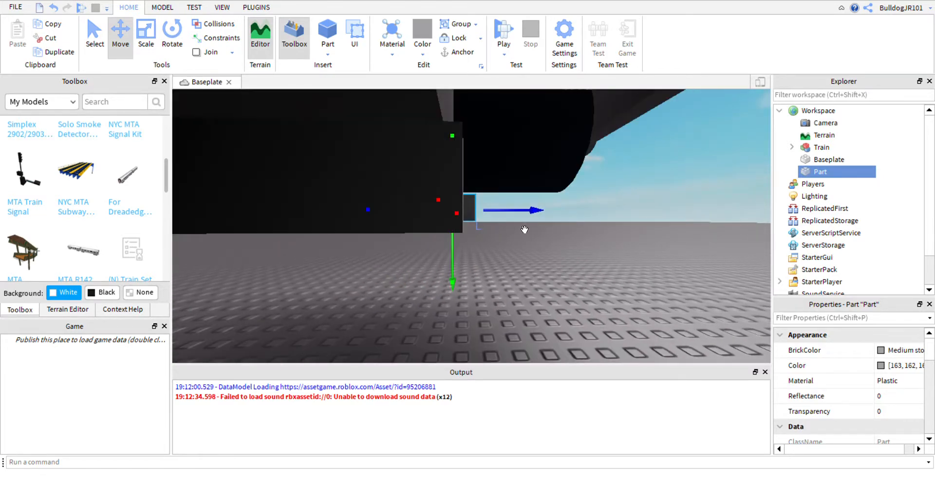
- Shift the block sideways and along the train so it sits directly beneath a wheel
left_click_drag(524, 229, 596, 233)
key("w")
right_click_drag(552, 227, 537, 212)
key("s")
left_click_drag(549, 262, 587, 257)
right_click_drag(526, 280, 539, 316)
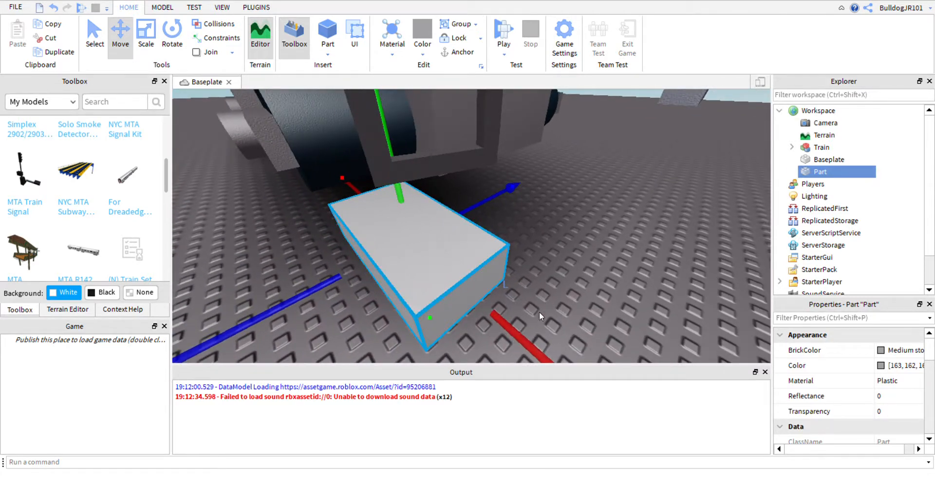
left_click_drag(546, 345, 360, 231)
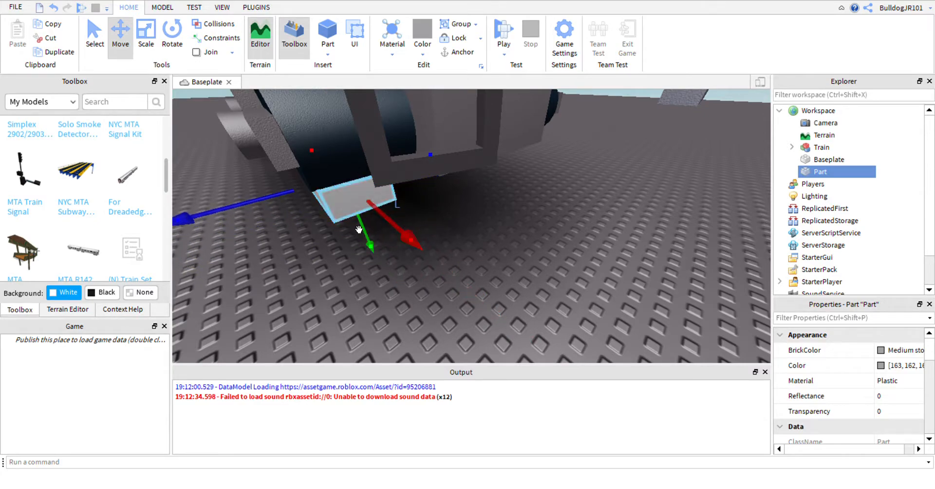
right_click_drag(358, 229, 340, 217)
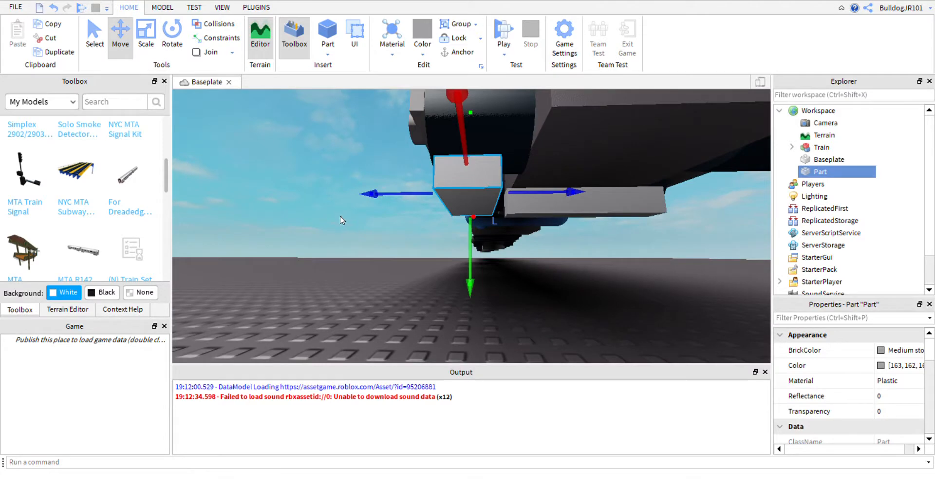
- Scale the block lengthwise into a rail running beneath the train's wheels and well past the end of the train
left_click(148, 51)
left_click_drag(567, 205, 591, 191)
right_click_drag(591, 190, 579, 179)
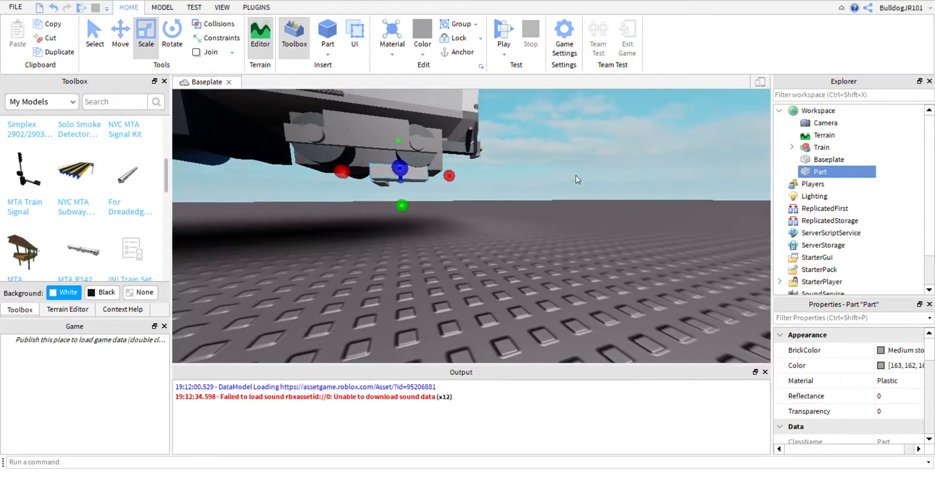
key("a")
right_click_drag(354, 189, 354, 189)
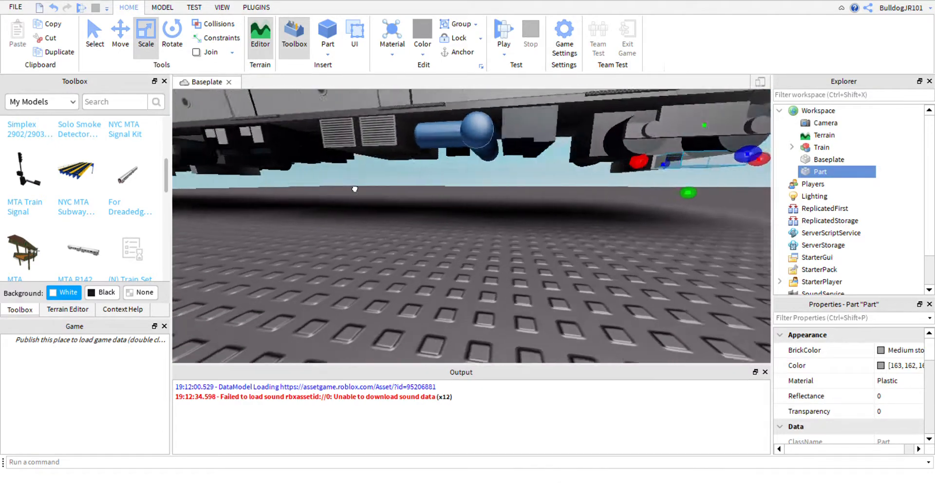
left_click_drag(355, 189, 465, 206)
right_click_drag(467, 207, 465, 206)
key("a")
left_click_drag(466, 207, 385, 179)
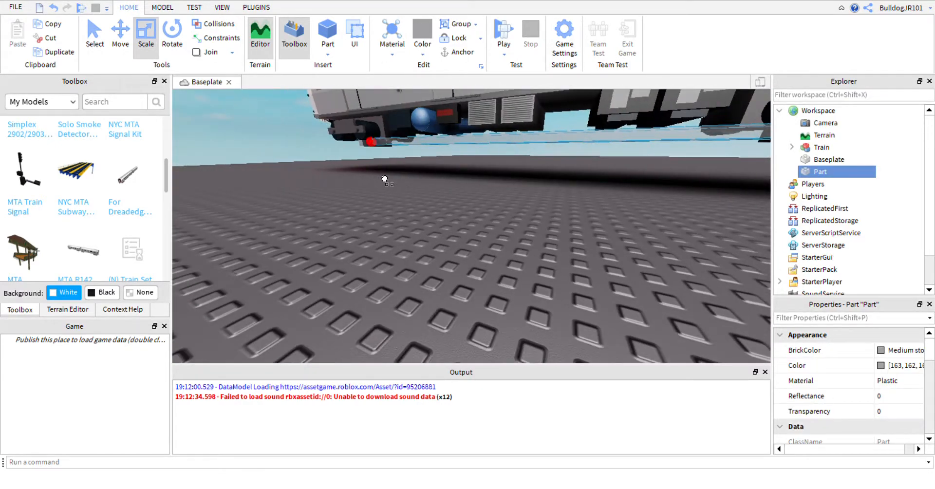
key("a")
left_click_drag(276, 171, 269, 170)
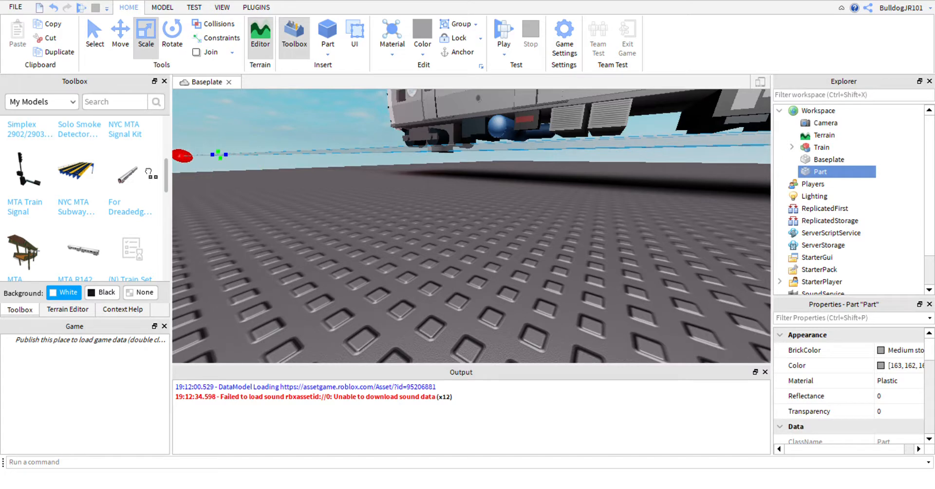
left_click_drag(149, 172, 150, 172)
right_click_drag(569, 168, 568, 168)
key("a")
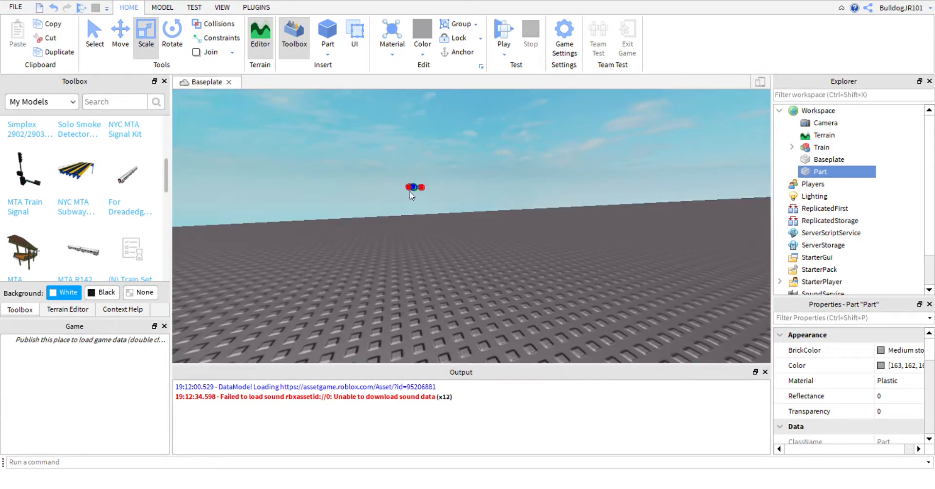
scroll(499, 204, "down", 5)
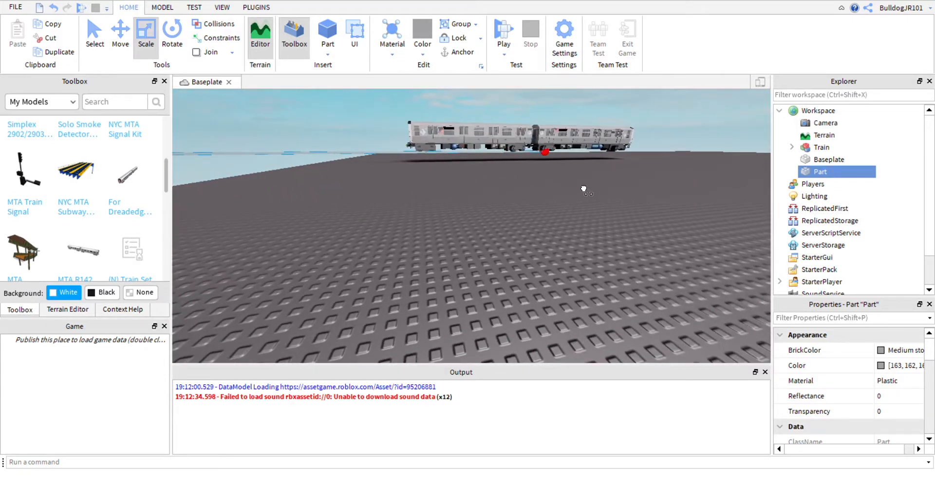
- Extend the rail's opposite end along the underside of the train, beyond the wheels
right_click_drag(634, 172, 634, 175)
key("w")
key("w")
left_click_drag(535, 256, 589, 256)
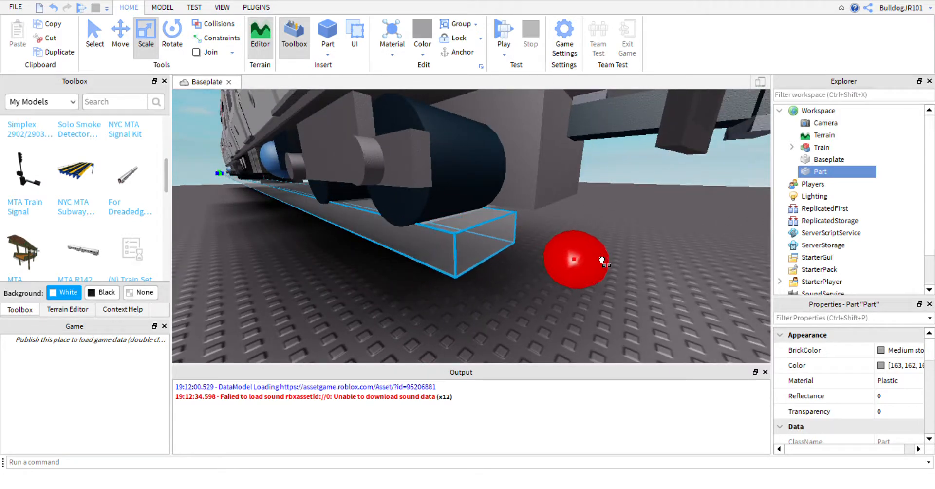
key("w")
right_click_drag(593, 251, 593, 252)
key("s")
key("s")
- Duplicate the rail and move the copy over to the wheels on the other side of the train
key("ctrl+d")
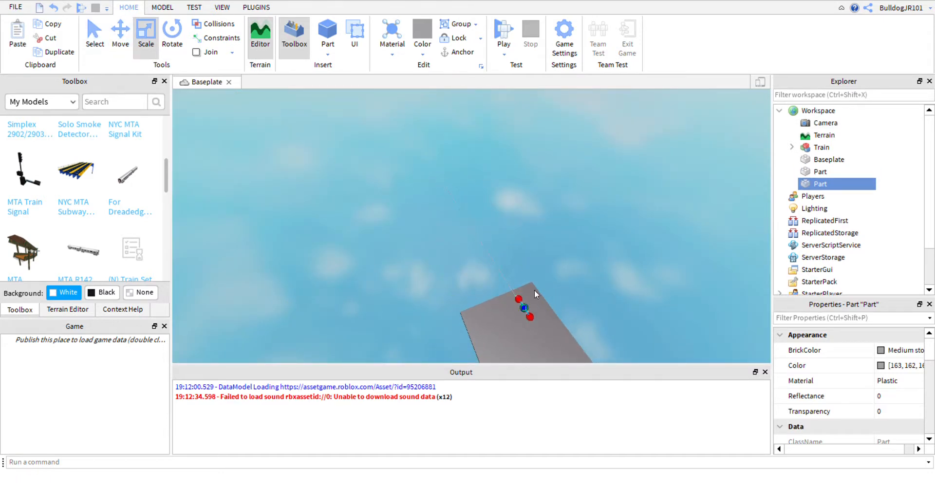
right_click_drag(533, 286, 460, 249)
key("w")
key("s")
left_click(121, 36)
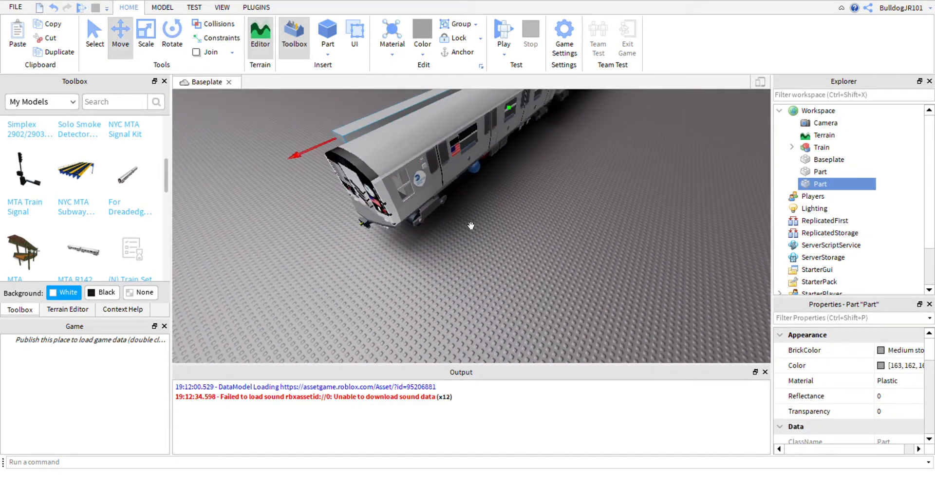
right_click_drag(553, 261, 553, 260)
left_click_drag(612, 181, 597, 154)
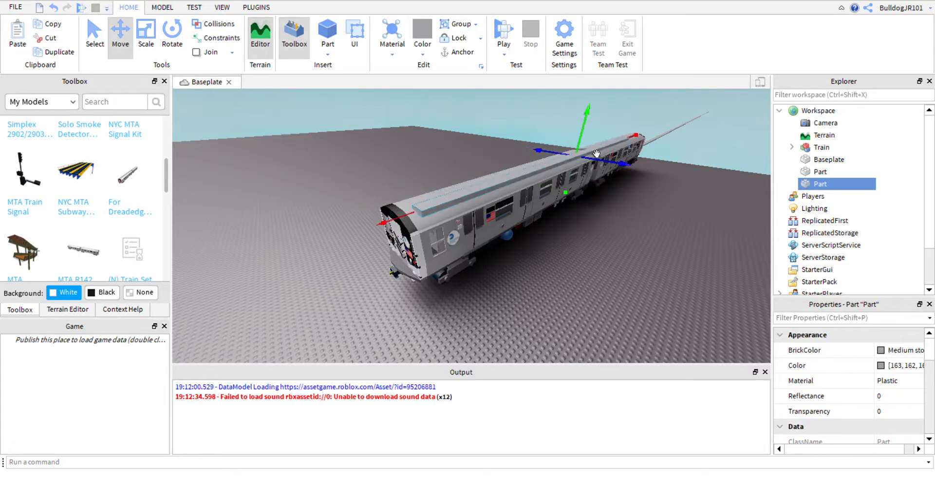
mouse_move(573, 207)
right_mouse_down()
mouse_move(557, 191)
mouse_move(572, 207)
right_mouse_up()
key("w")
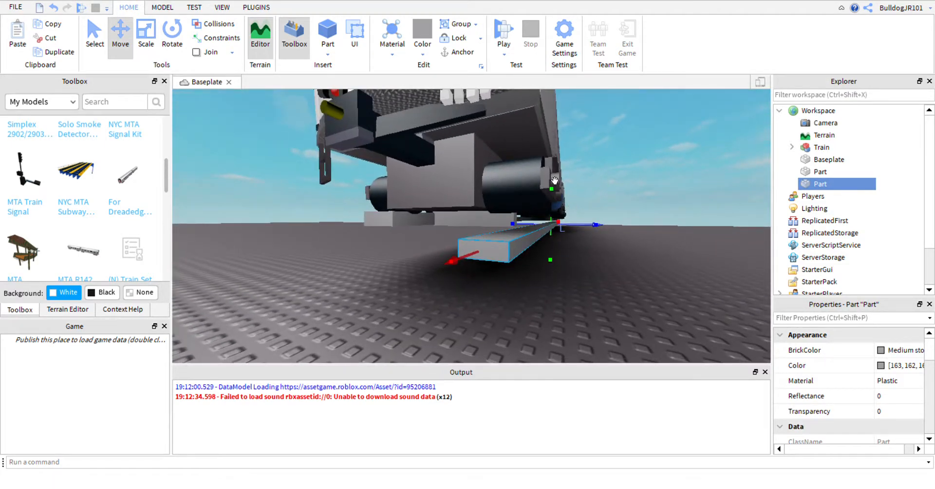
- Adjust the copied rail's height and sideways position so it lies beneath the second row of wheels
left_click_drag(568, 271, 568, 260)
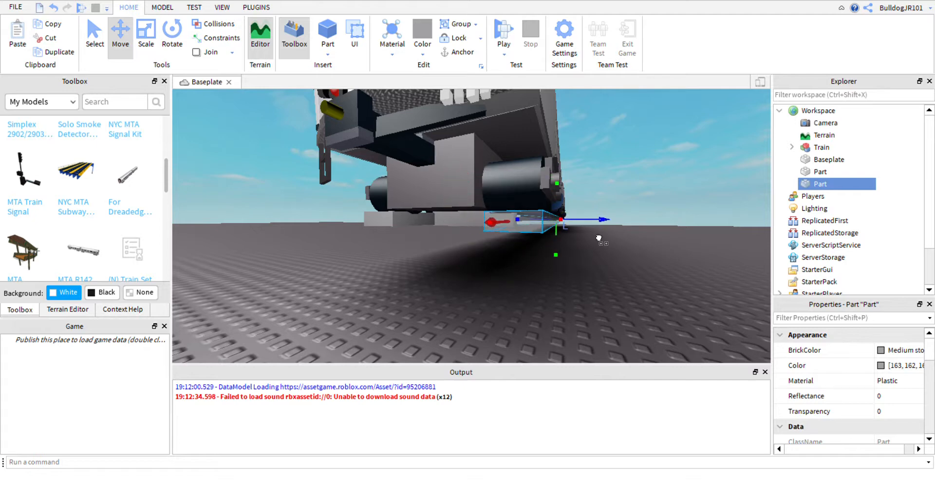
key("w")
right_click_drag(597, 238, 583, 221)
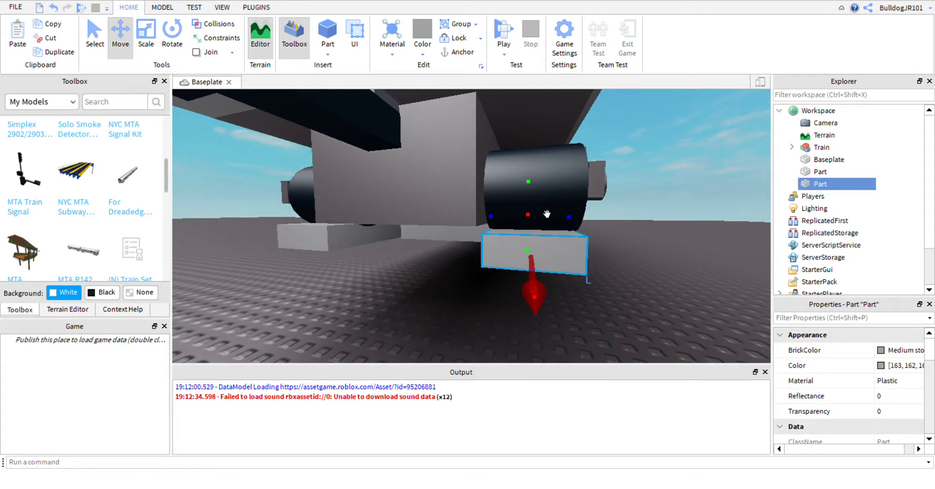
left_click_drag(547, 198, 544, 199)
right_click_drag(543, 199, 544, 199)
key("d")
key("s")
key("w")
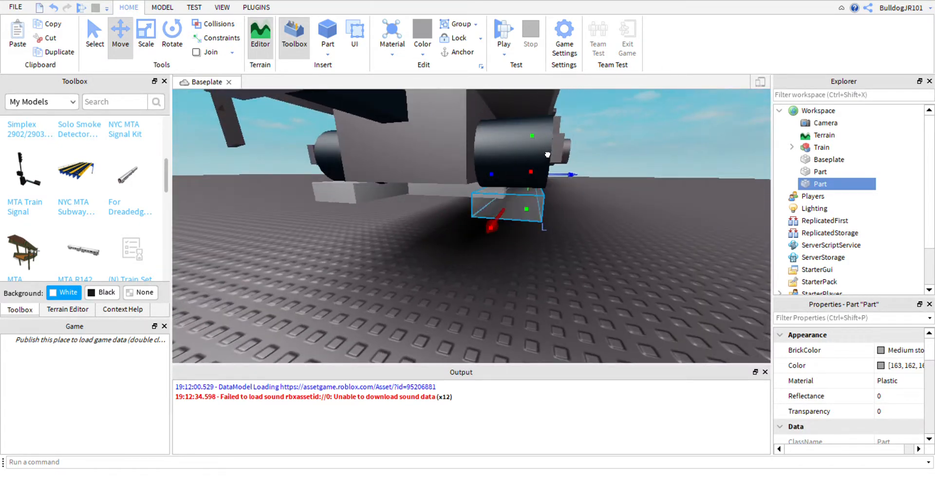
right_click_drag(548, 154, 547, 155)
- Scale the copied rail down lengthwise to a short block near the wheel at the train's end
left_click(146, 34)
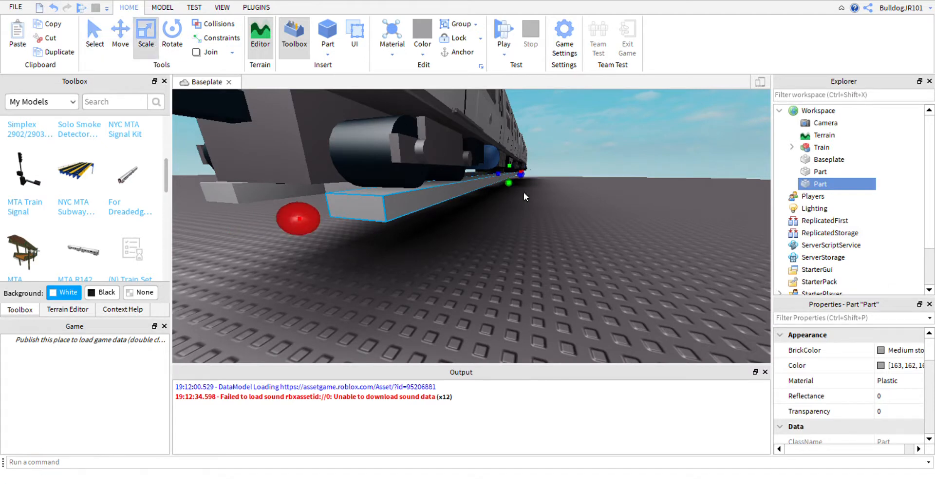
mouse_move(537, 188)
left_mouse_down()
mouse_move(479, 227)
mouse_move(527, 197)
mouse_move(524, 180)
left_mouse_up()
key("w")
right_click_drag(520, 185, 522, 186)
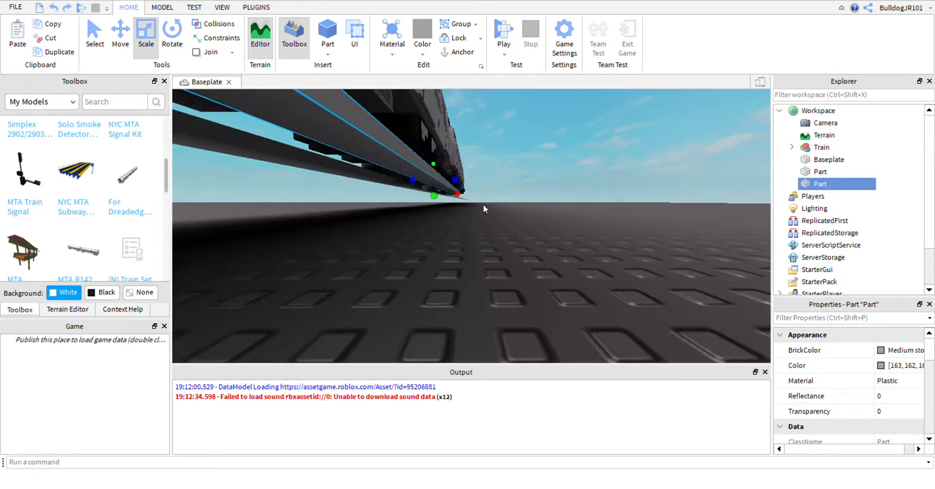
left_click(459, 197)
left_click(462, 196)
left_click_drag(461, 200, 393, 167)
right_click_drag(393, 166, 409, 182)
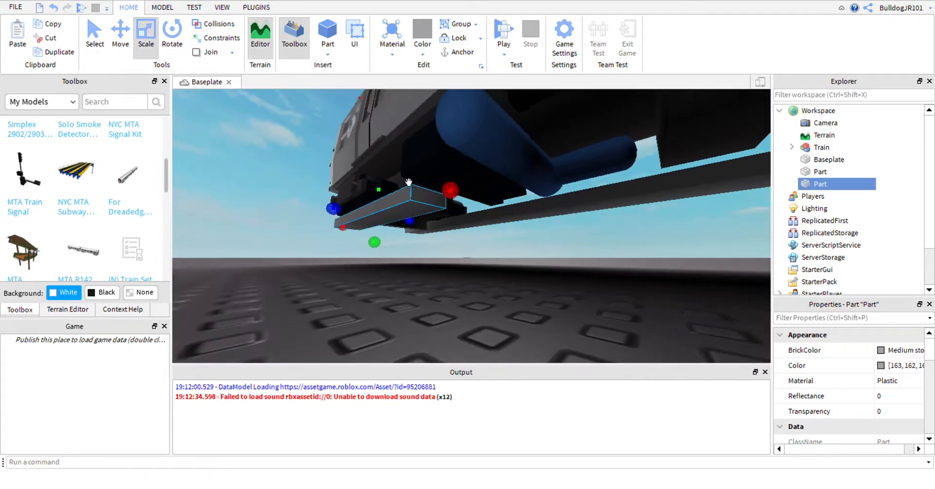
left_click_drag(466, 208, 355, 230)
right_click_drag(343, 212, 357, 223)
key("w")
key("a")
- Move the shortened block up toward the end wheel and shift it along the train
left_click(119, 48)
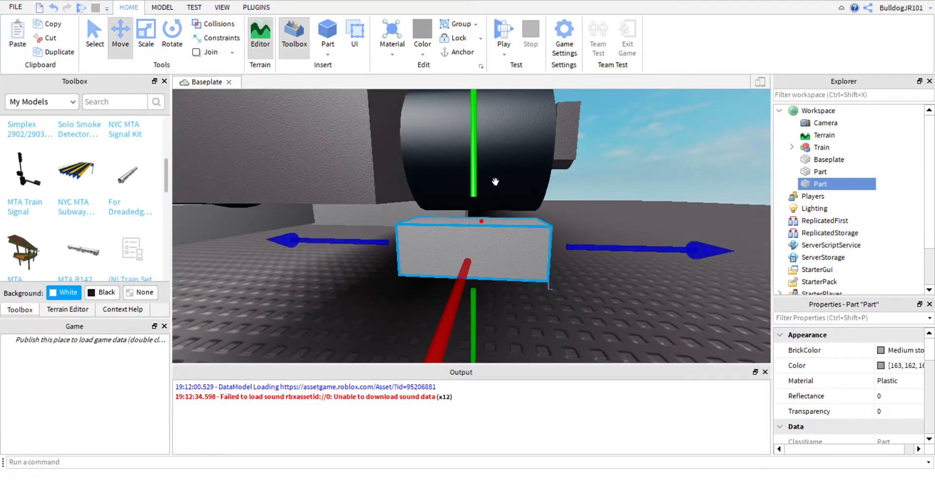
left_click_drag(492, 180, 486, 165)
key("d")
right_click_drag(486, 165, 485, 166)
left_click_drag(553, 232, 589, 230)
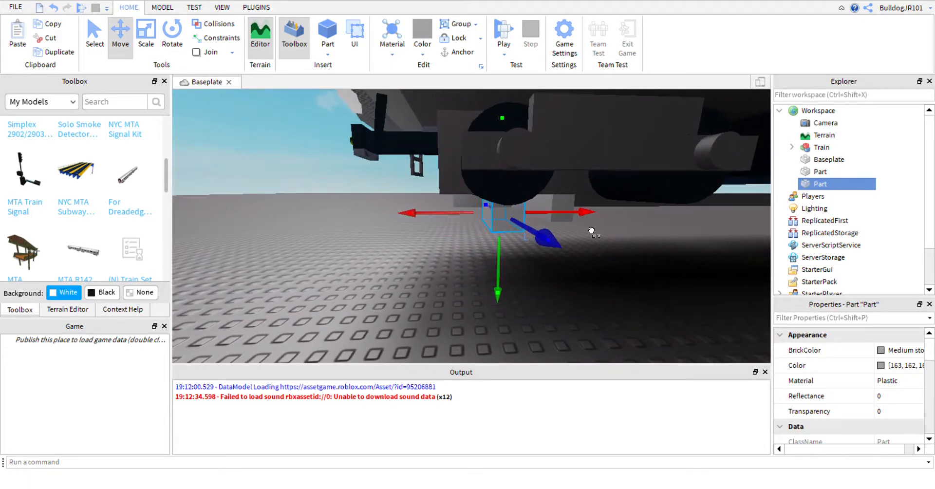
key("w")
right_click_drag(593, 231, 594, 230)
key("s")
key("w")
- Nudge the short block into line beneath the wheel, across from the first rail
left_click_drag(505, 349, 507, 353)
key("s")
right_click_drag(494, 338, 491, 336)
scroll(466, 239, "up", 1)
key("w")
right_click_drag(476, 234, 564, 259)
key("a")
key("s")
key("w")
key("s")
key("w")
key("w")
- Scale the short block lengthwise into a second rail running under the whole train and past its end
left_click(137, 49)
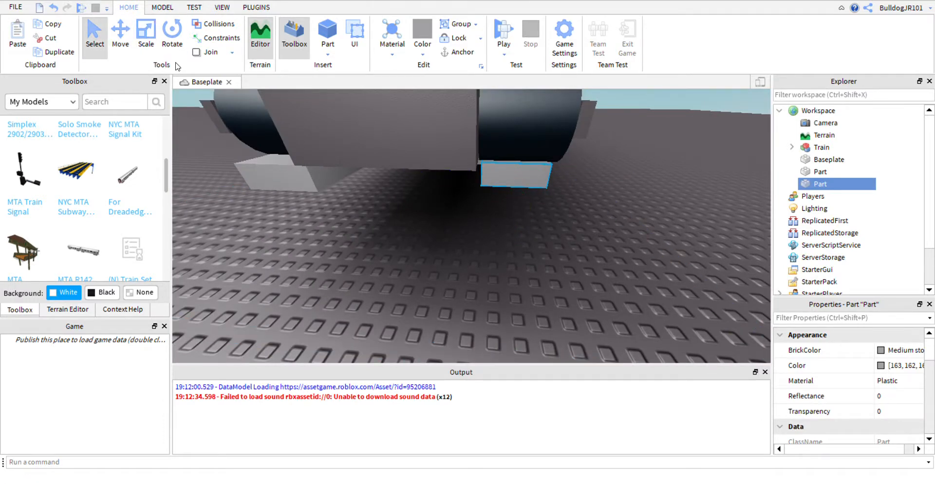
left_click_drag(526, 202, 525, 238)
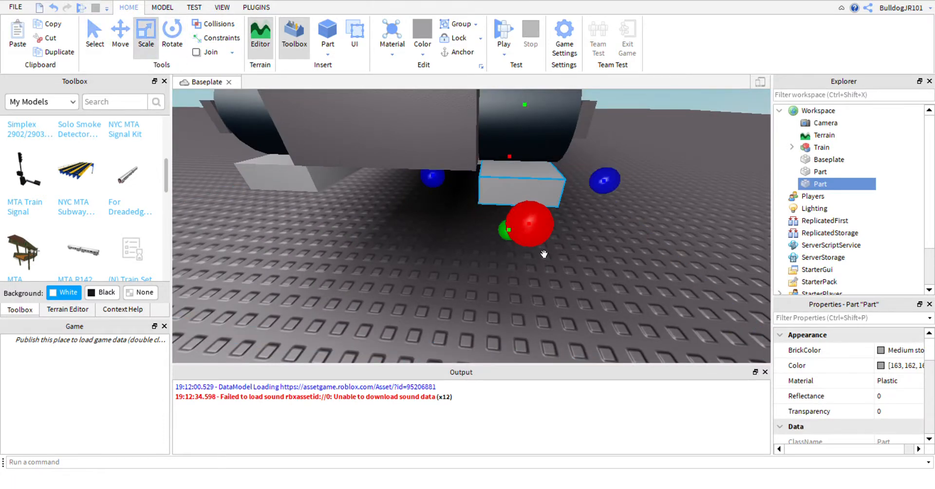
key("d")
right_click_drag(526, 237, 527, 238)
left_click_drag(560, 244, 584, 244)
right_click_drag(584, 244, 585, 244)
key("d")
left_click_drag(584, 244, 584, 244)
right_click_drag(585, 244, 584, 244)
left_click_drag(584, 244, 637, 226)
right_click_drag(636, 226, 668, 212)
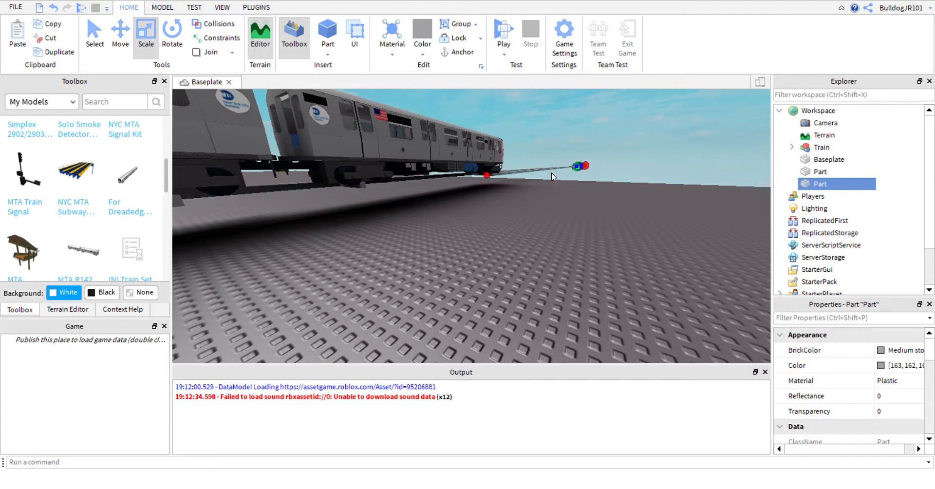
- Move the train off the two finished rails onto the open baseplate beside them
right_click_drag(502, 193, 496, 266)
key("w")
key("w")
key("w")
middle_click_drag(495, 266, 409, 258)
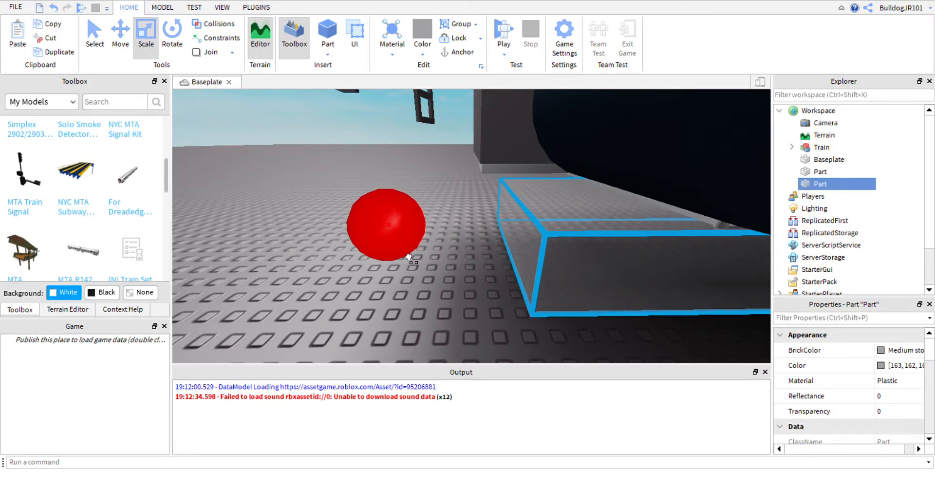
scroll(394, 239, "down", 10)
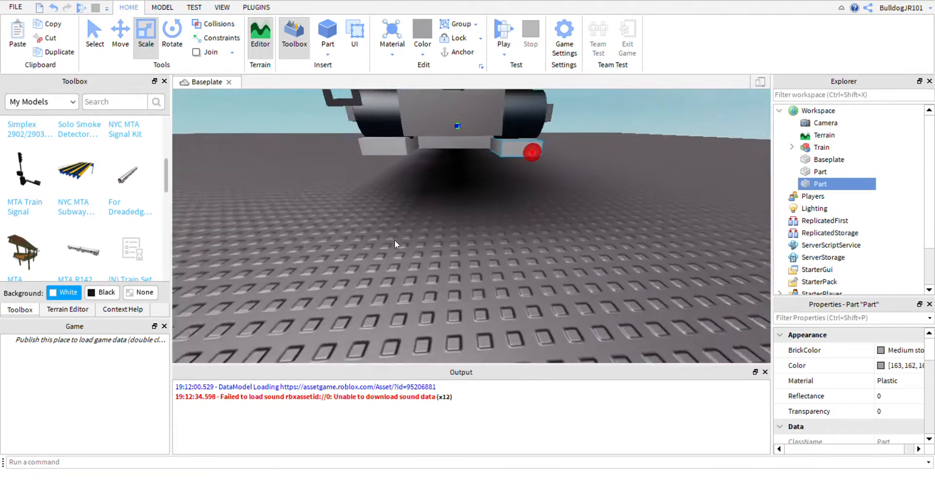
left_click(337, 284)
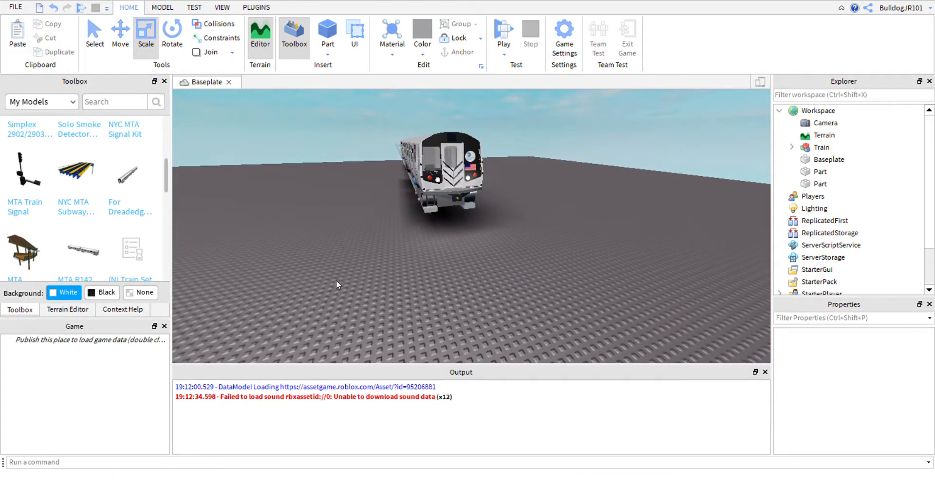
left_click_drag(465, 195, 660, 218)
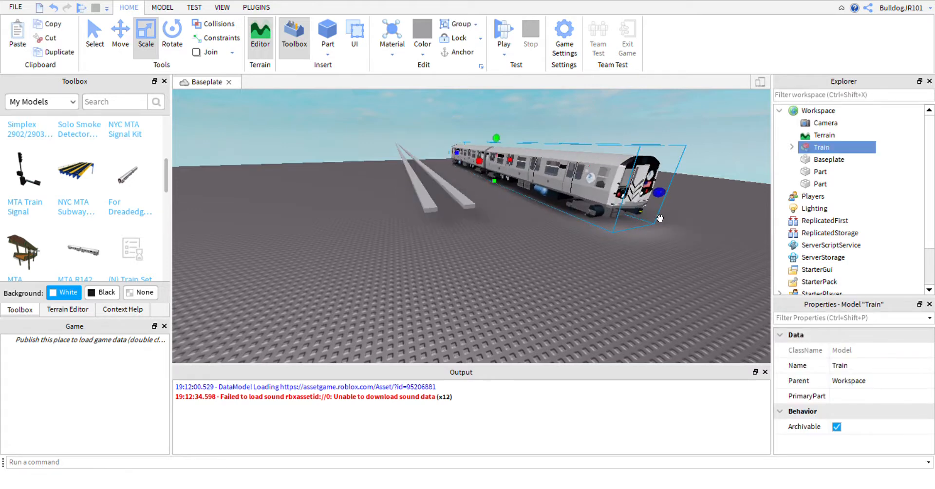
left_click_drag(563, 172, 662, 190)
- Insert a new block part and place it between the two rails near their end
left_click(552, 239)
scroll(551, 239, "up", 5)
right_click_drag(551, 239, 551, 240)
scroll(551, 239, "down", 5)
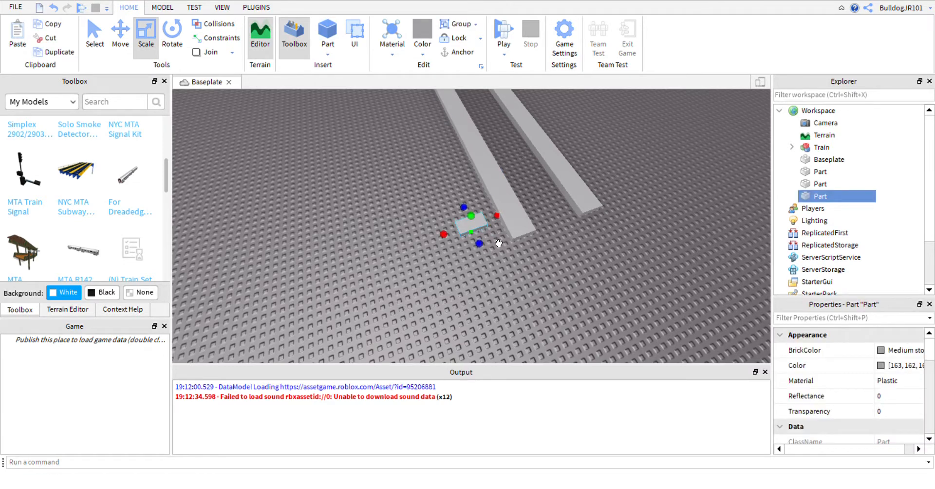
key("f")
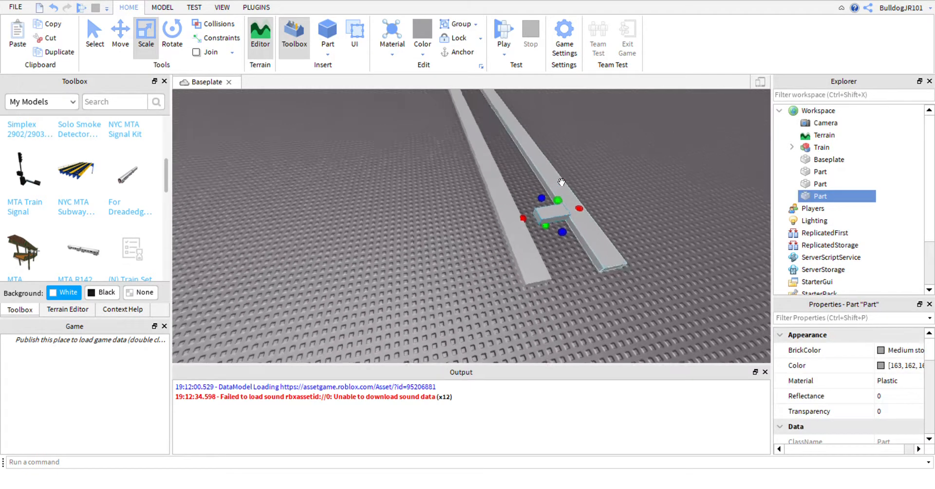
scroll(547, 166, "down", 5)
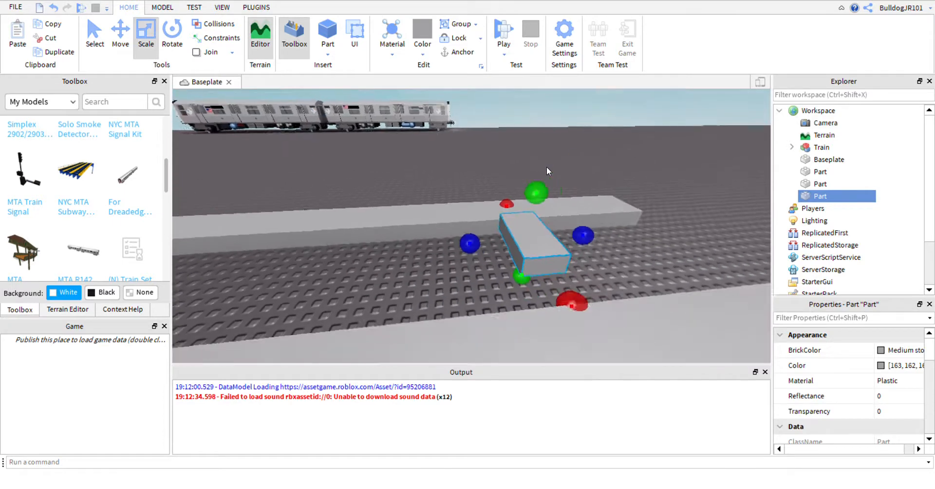
scroll(546, 167, "up", 4)
mouse_move(547, 166)
right_mouse_down()
mouse_move(558, 180)
mouse_move(547, 168)
right_mouse_up()
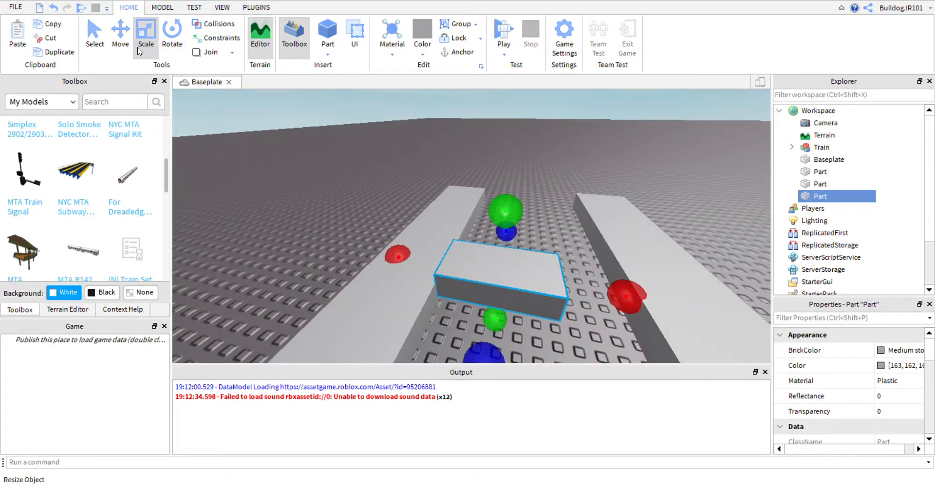
- Lower the new block into the gap between the two rails
key("ctrl+2")
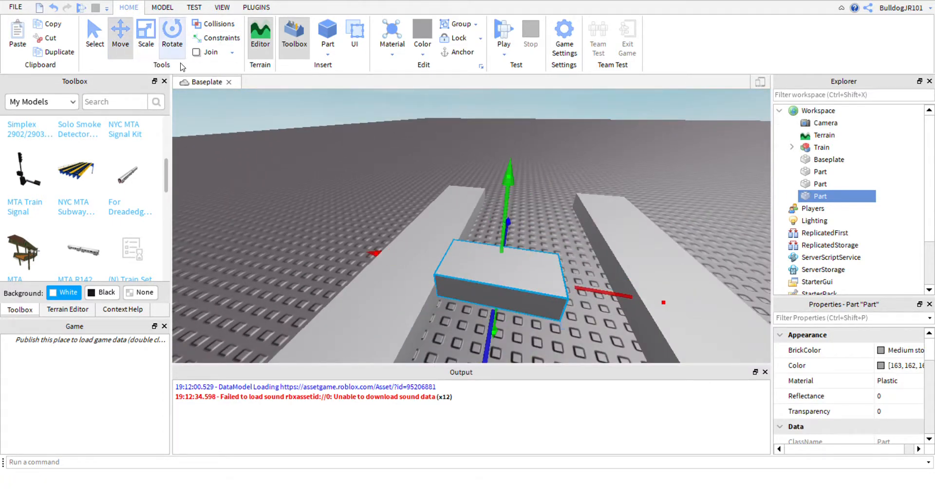
left_click_drag(515, 208, 513, 228)
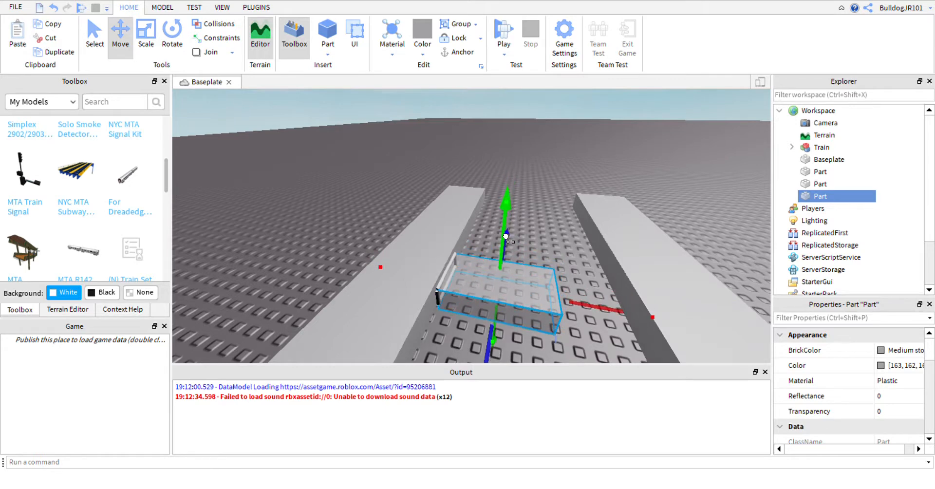
left_click_drag(489, 243, 486, 251)
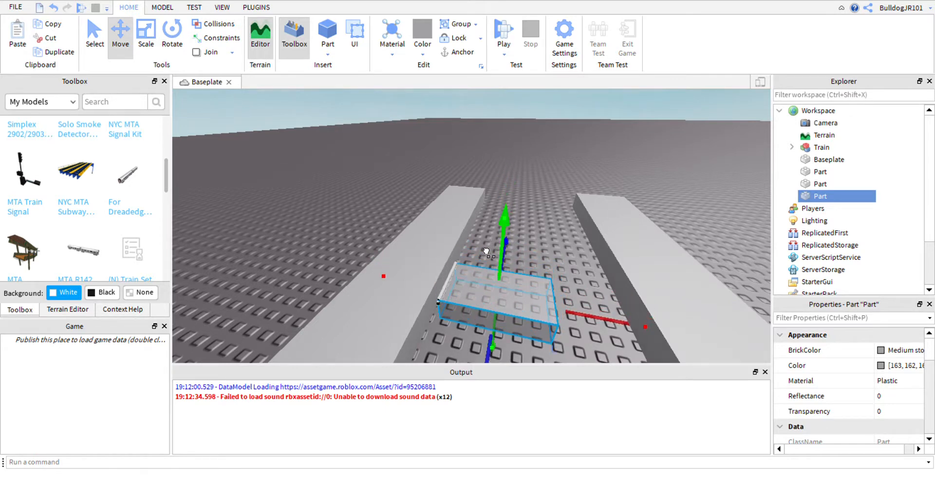
right_click_drag(486, 252, 486, 250)
- Scale the block into a thin, narrow crosstie that spans the gap from one rail to the other
left_click(146, 39)
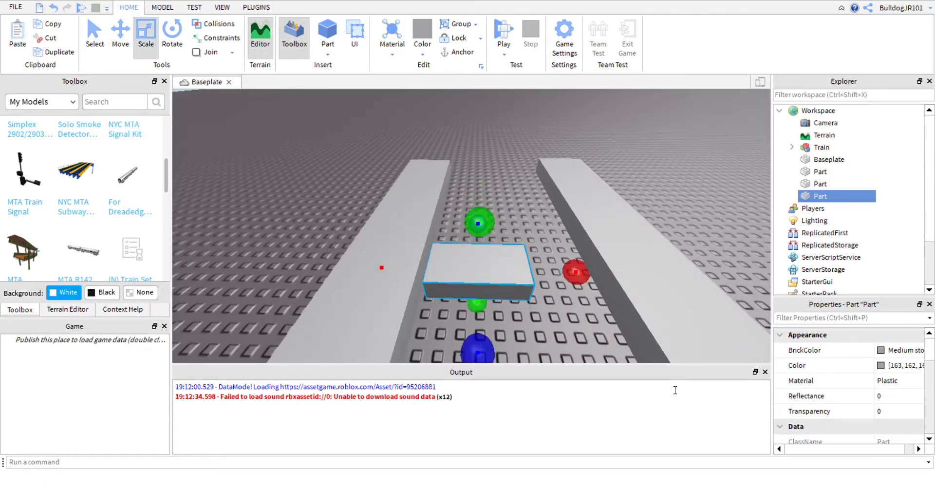
left_click_drag(488, 324, 486, 311)
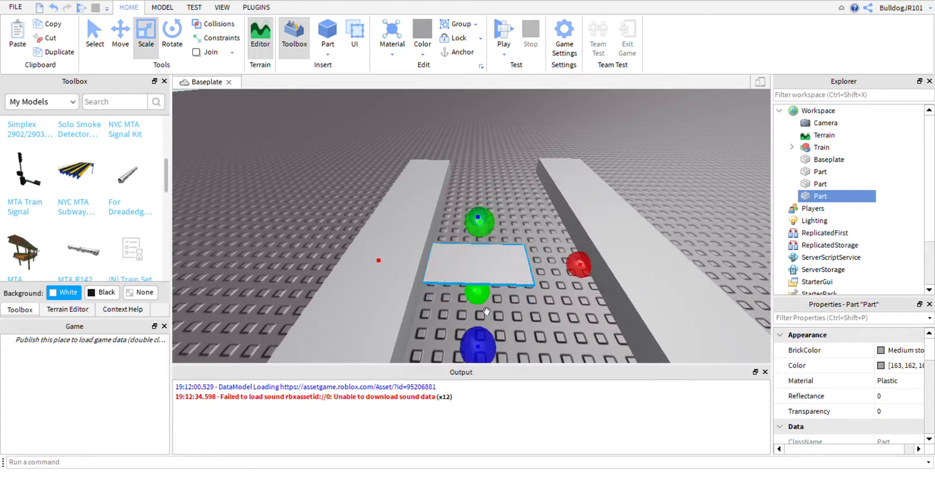
left_click_drag(587, 265, 662, 290)
right_click_drag(661, 289, 543, 227)
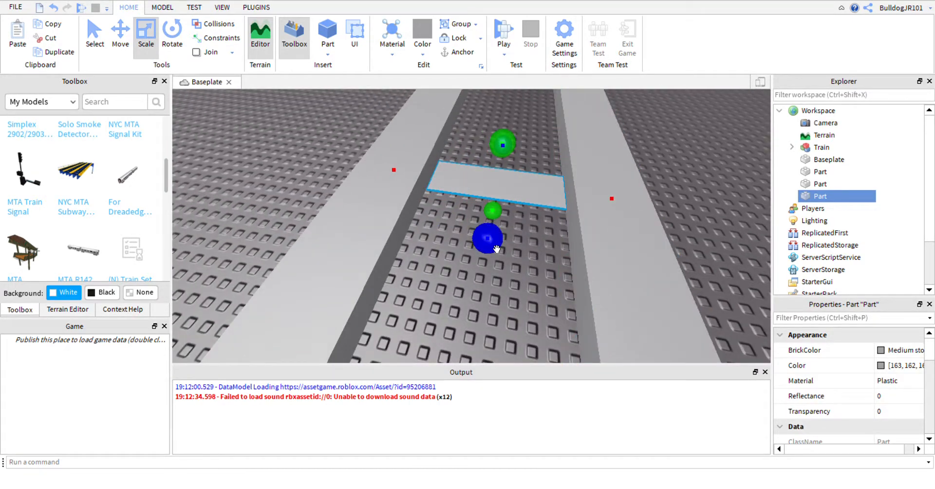
left_click_drag(496, 249, 504, 237)
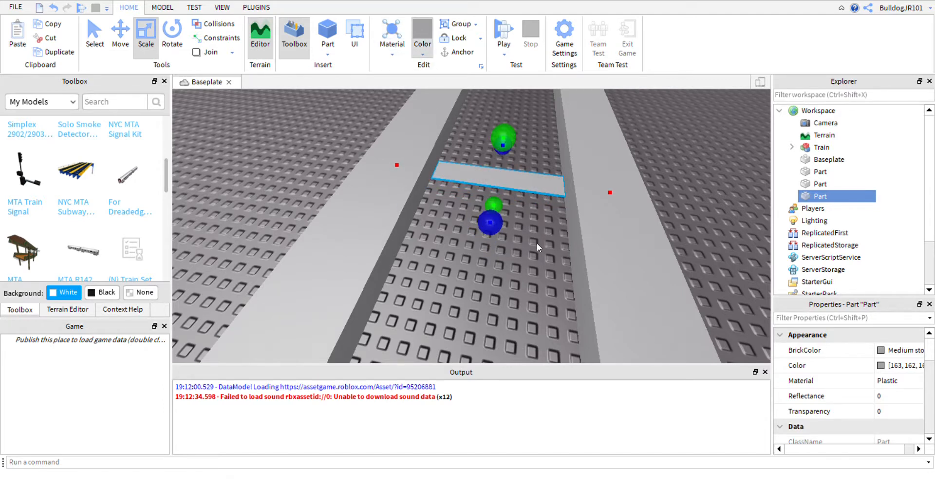
- Color the crosstie Burnt Sienna and give it the Wood material
left_click(590, 258)
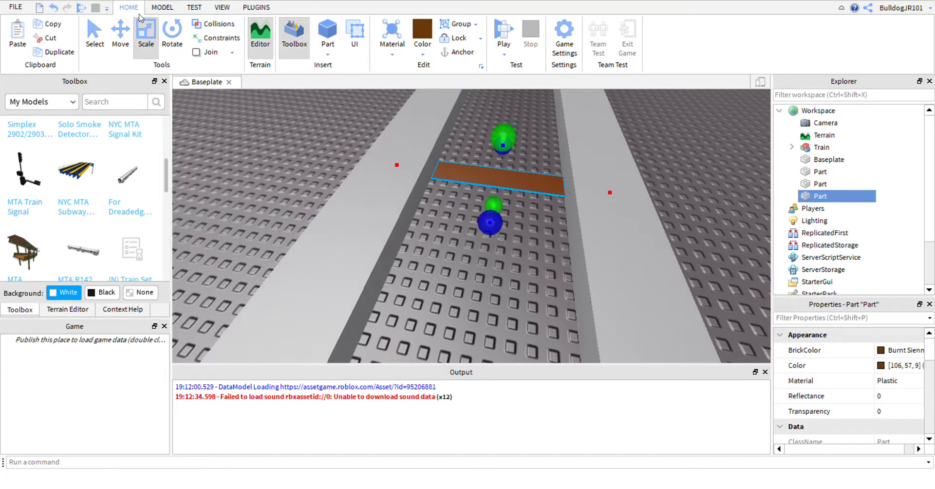
left_click(162, 7)
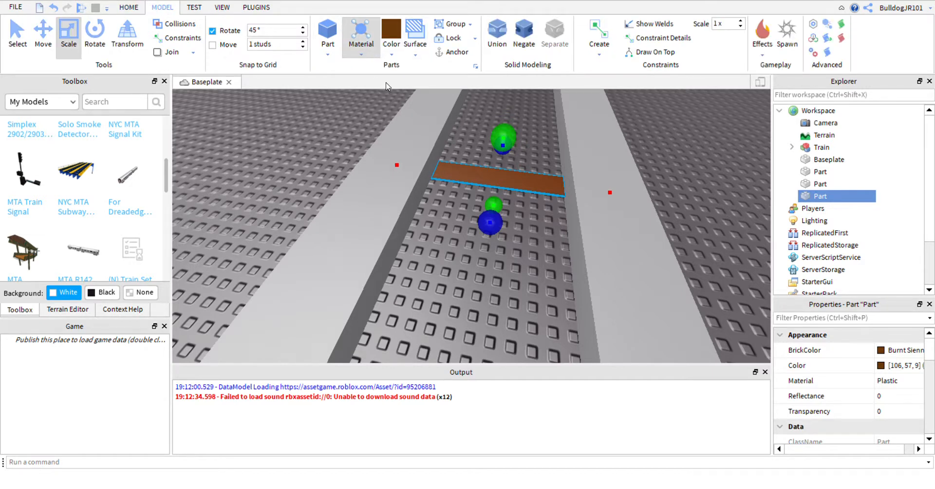
key("f")
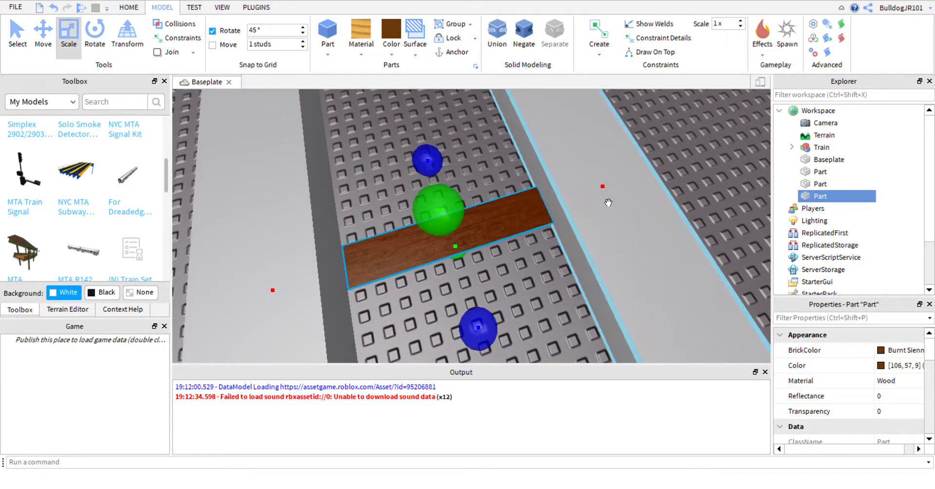
- Undo all the crosstie edits, including the insertion of the block itself
key("ctrl+z")
key("ctrl+z")
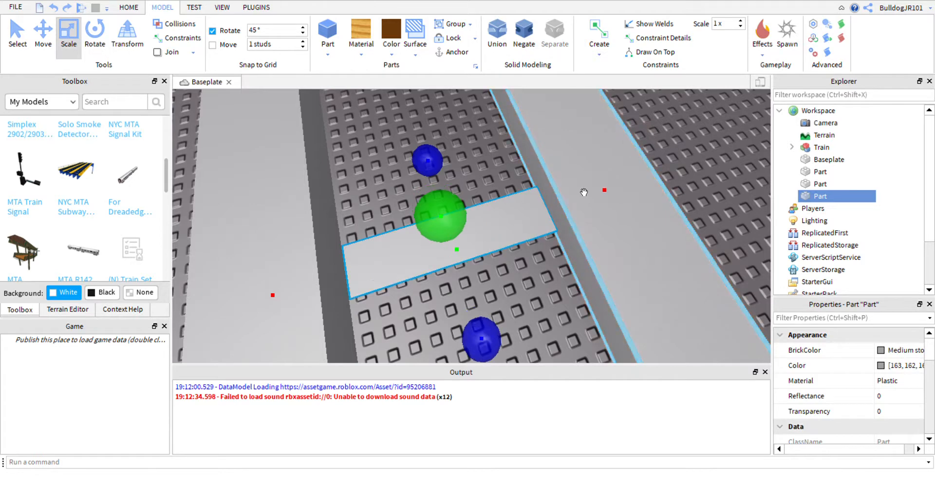
key("ctrl+z")
key("ctrl+z")
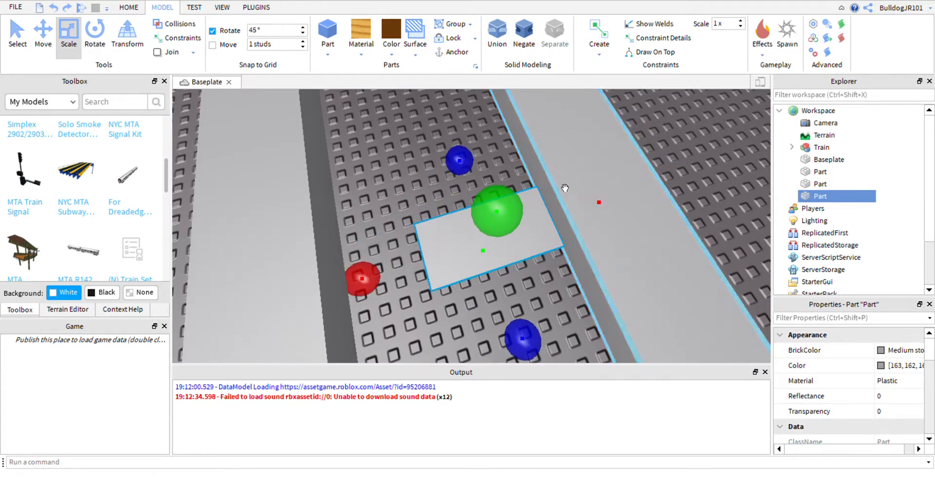
right_click_drag(565, 188, 541, 172)
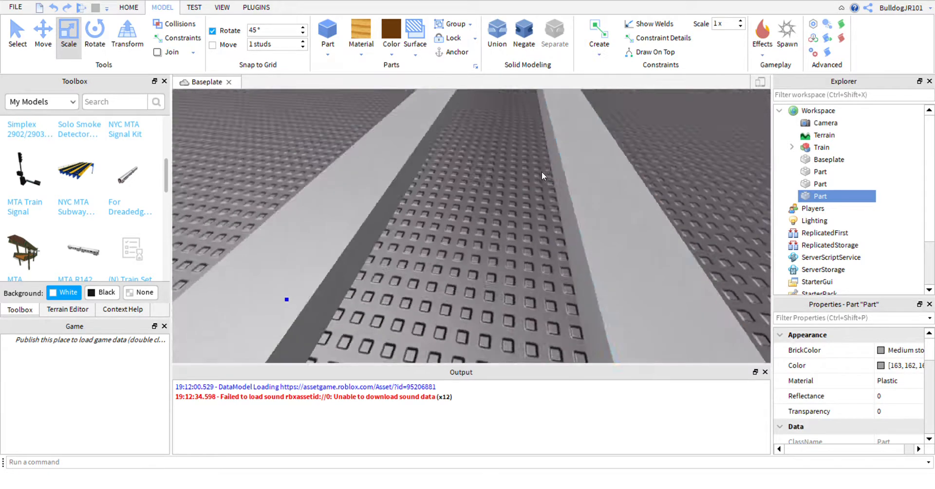
scroll(541, 172, "down", 10)
left_click(496, 228)
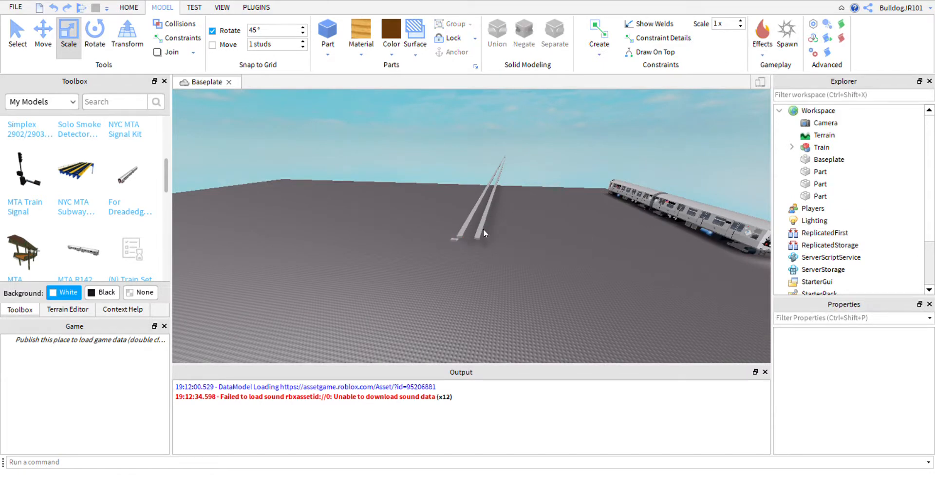
key("ctrl+z")
- Group the two rail parts into one model
left_click(476, 237)
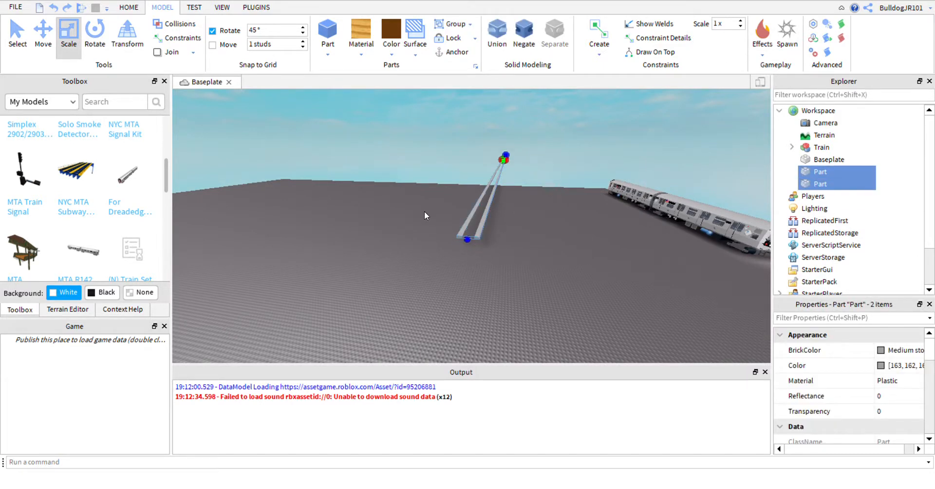
key("ctrl+g")
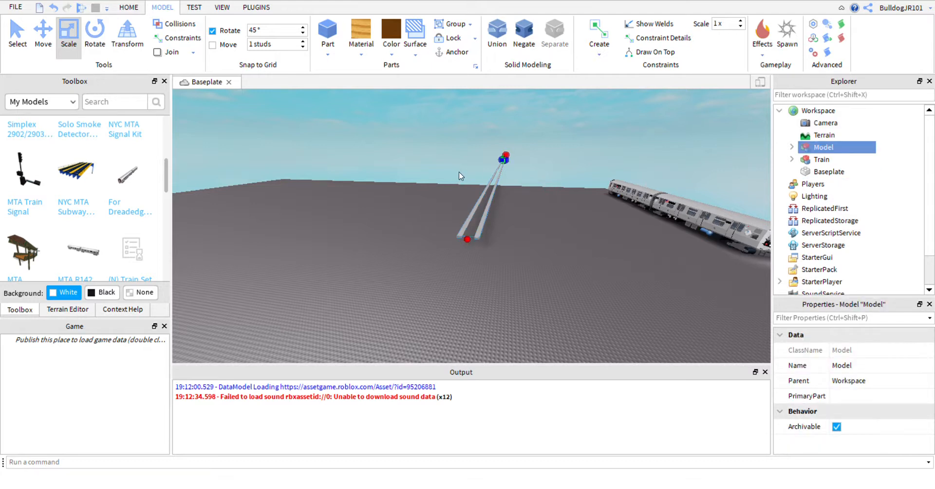
left_click(474, 261)
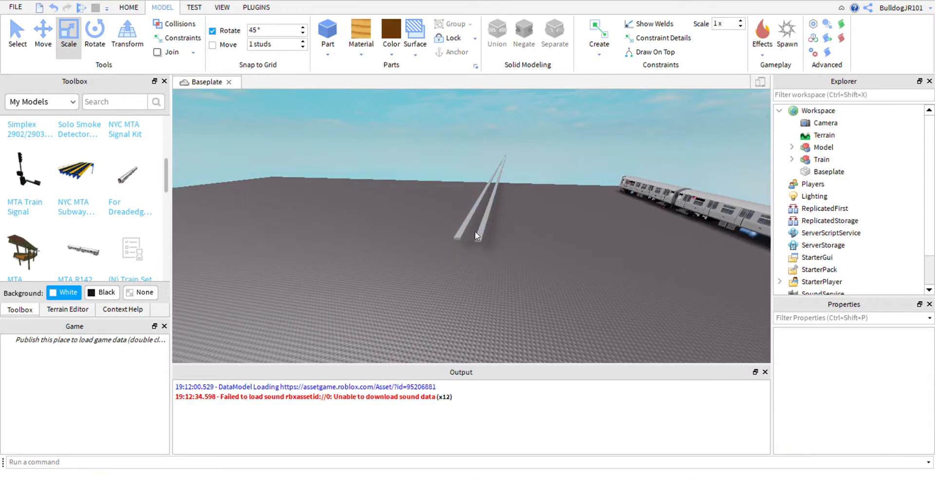
- Move the grouped rails along the baseplate so that one end lies just inside its edge
left_click(497, 253)
key("f")
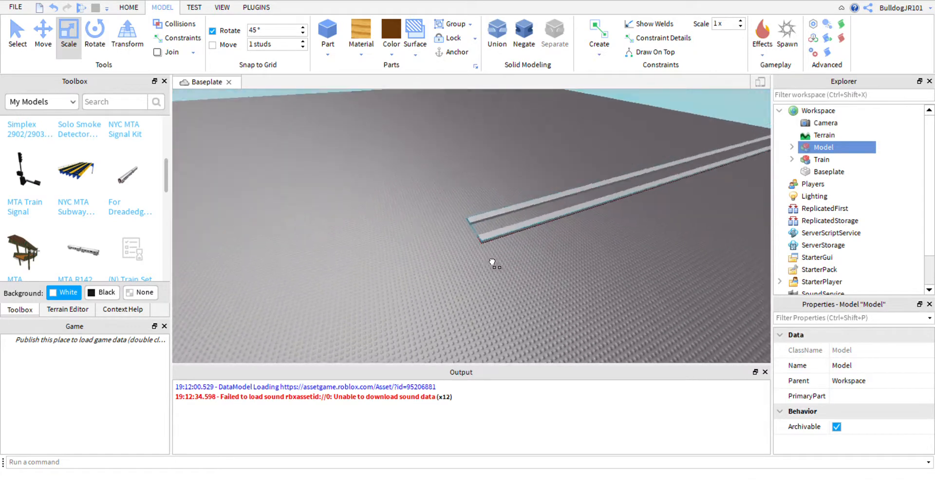
right_click_drag(366, 236, 422, 250)
left_click(472, 172)
key("w")
right_click_drag(471, 172, 463, 135)
key("s")
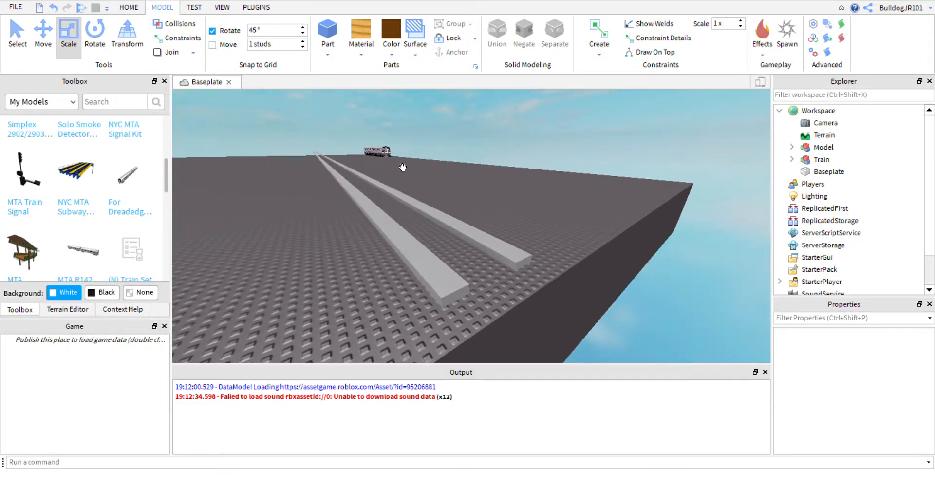
- Place the train at the rails' end near the baseplate edge and rotate it about its vertical axis in line with the rails
left_click_drag(385, 150, 431, 246)
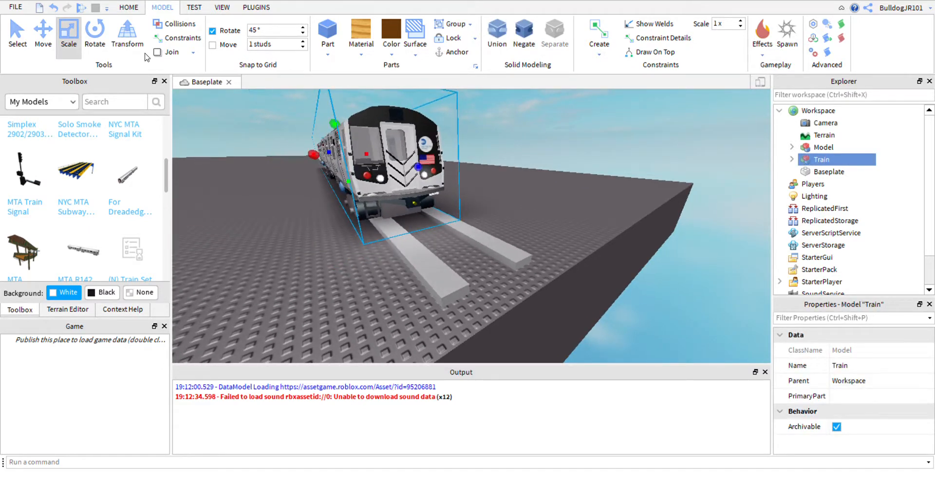
left_click(95, 32)
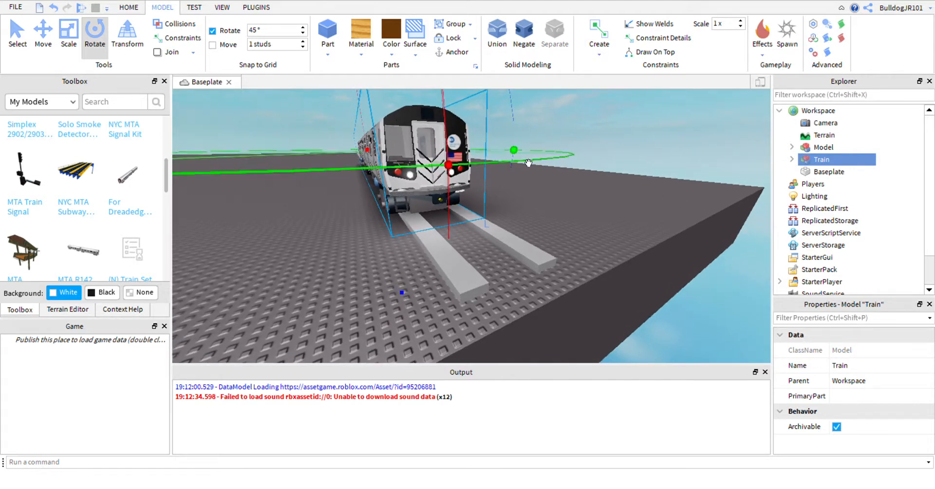
left_click_drag(341, 170, 384, 151)
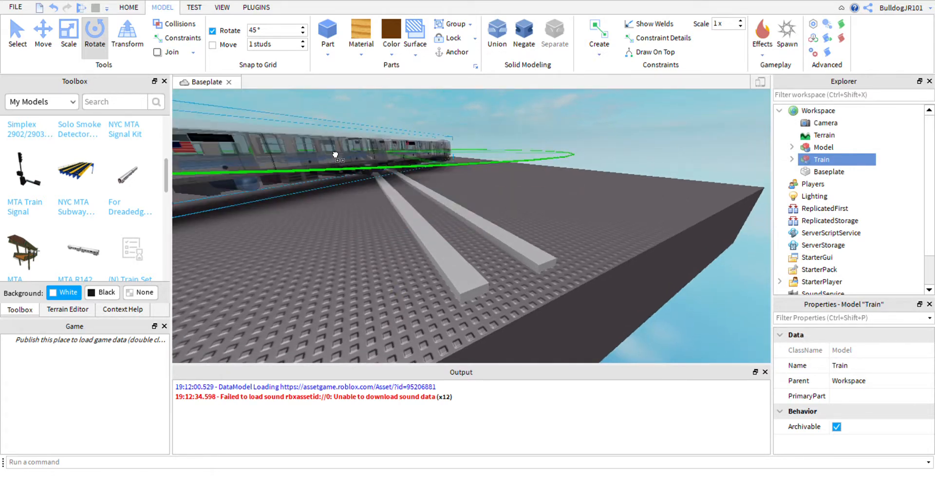
right_click_drag(433, 168, 378, 141)
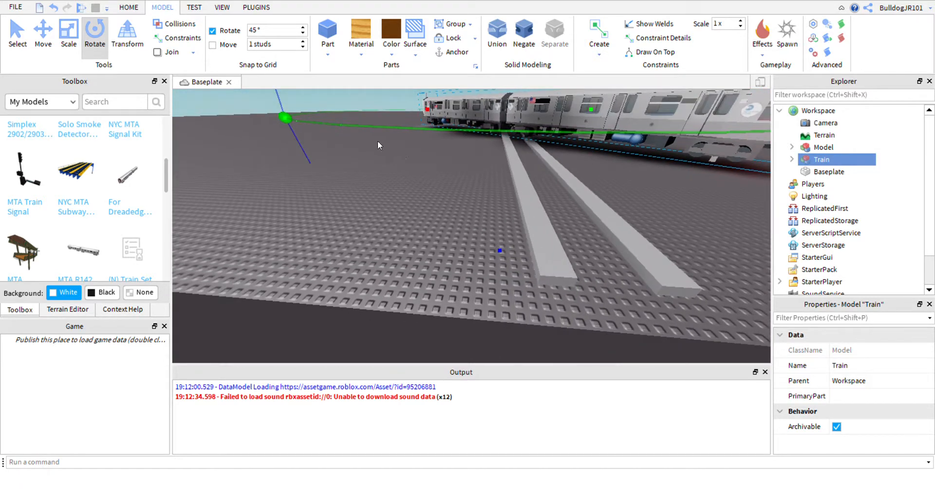
left_click_drag(302, 135, 273, 125)
right_click_drag(506, 194, 495, 215)
scroll(514, 194, "up", 5)
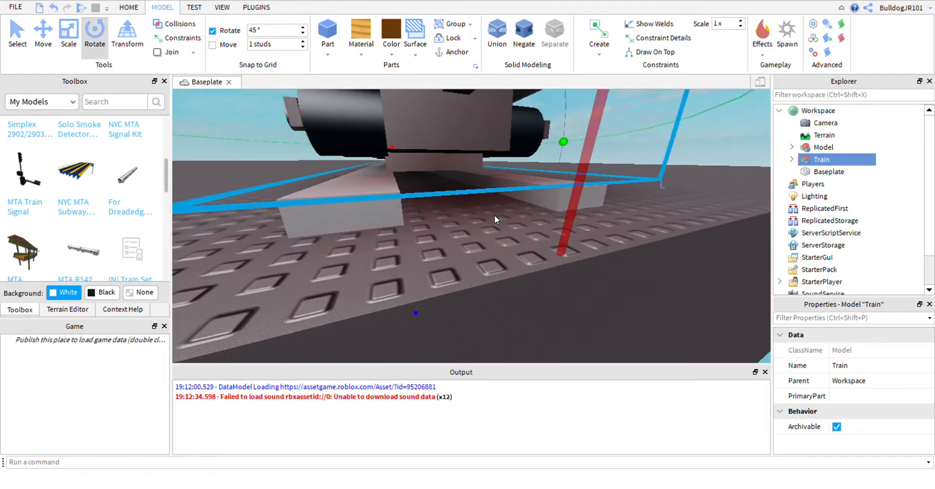
right_click_drag(444, 146, 447, 208)
mouse_move(536, 206)
right_mouse_down()
mouse_move(520, 191)
mouse_move(538, 210)
right_mouse_up()
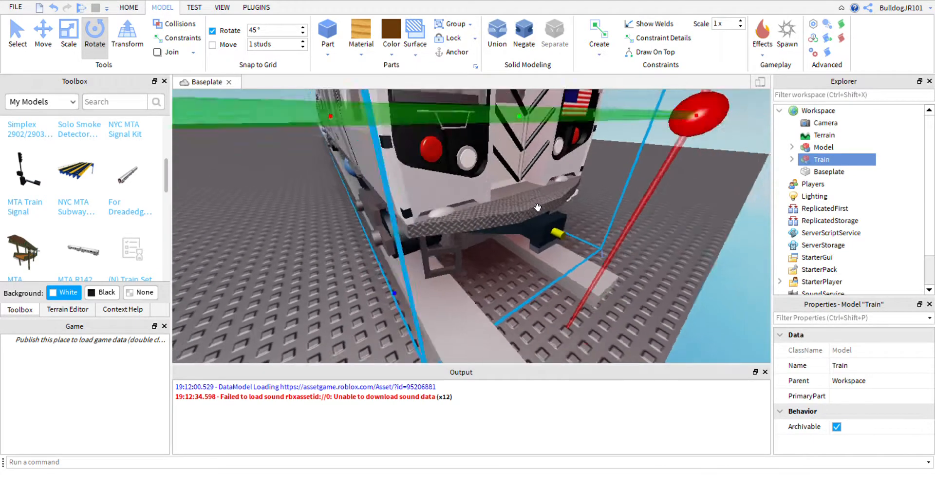
- Select the grouped rails beneath the train and anchor them
scroll(490, 271, "down", 4)
left_click(490, 273)
scroll(484, 287, "up", 4)
scroll(483, 286, "up", 5)
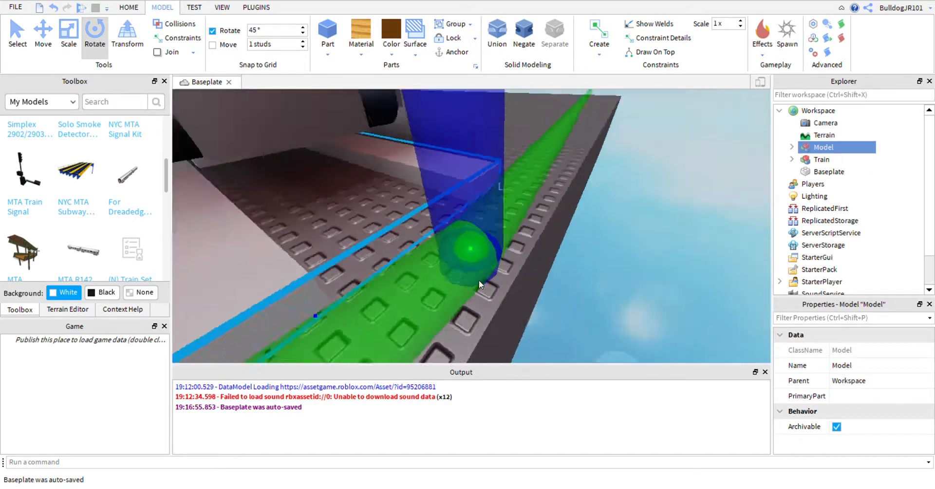
right_click_drag(608, 195, 617, 145)
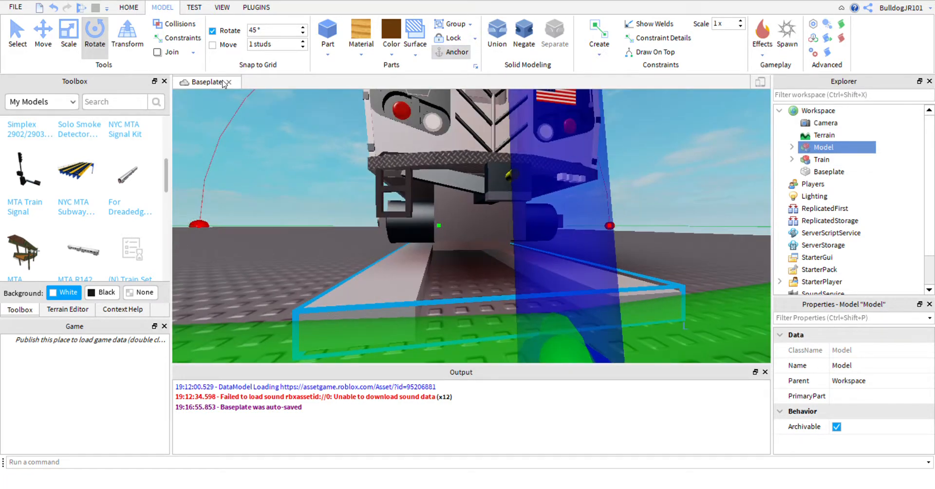
- Move the train sideways off the track and adjust the grouped rails' position across the baseplate
left_click(48, 44)
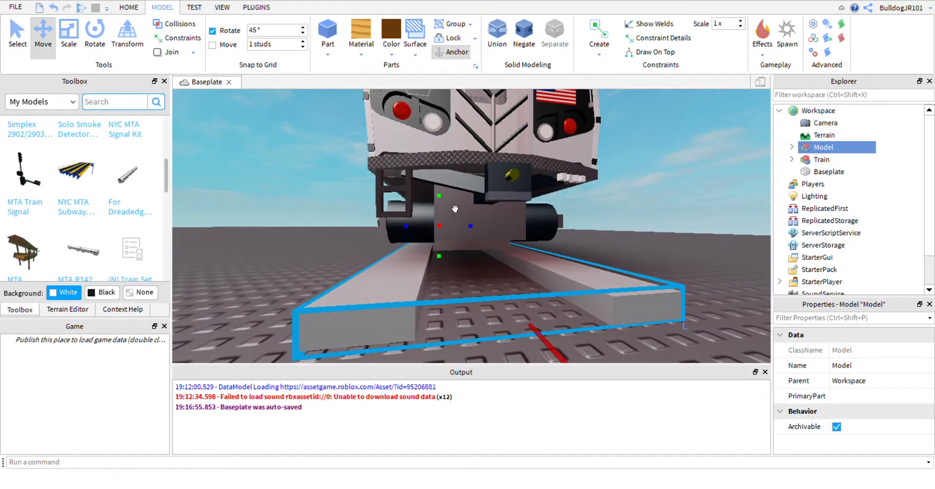
left_click_drag(455, 209, 453, 217)
left_click(623, 229)
scroll(584, 253, "down", 5)
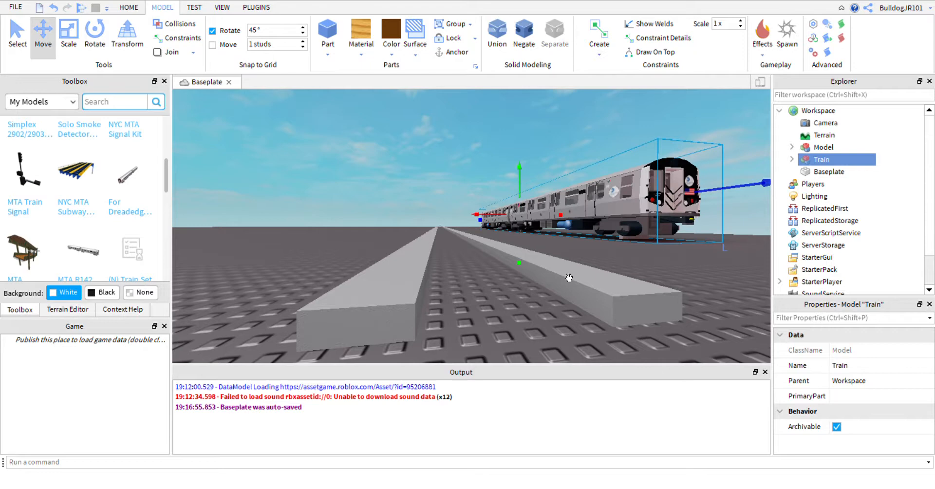
left_click(568, 278)
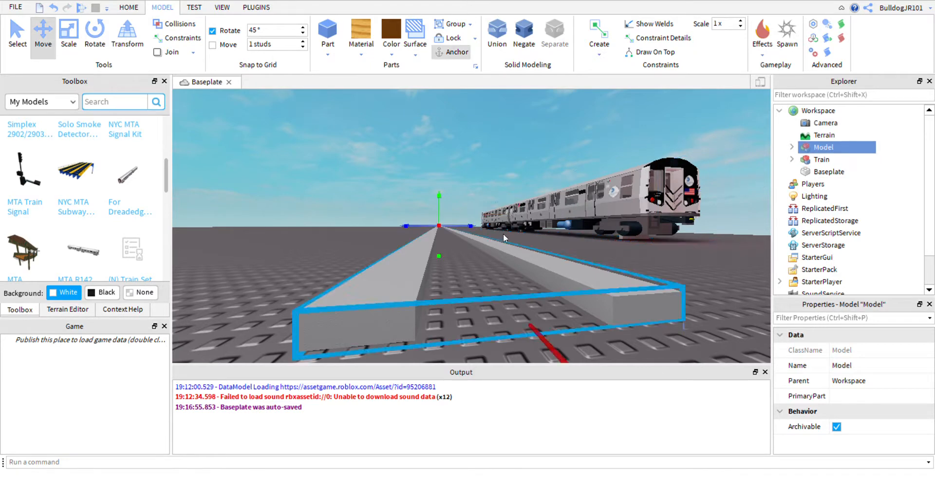
left_click_drag(459, 225, 455, 225)
- Place the train back over the rails at their end near the baseplate edge
left_click(546, 238)
right_click_drag(545, 238, 544, 245)
scroll(544, 245, "down", 5)
left_click_drag(562, 172, 424, 231)
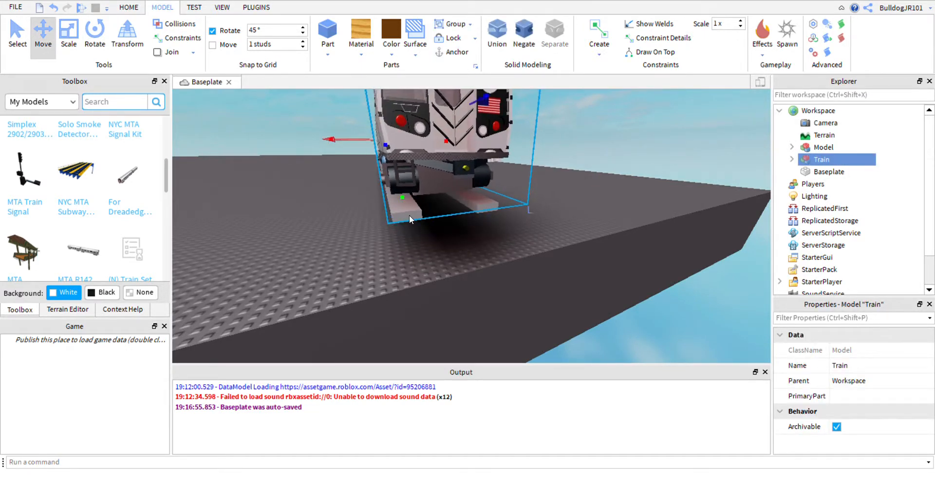
left_click(361, 293)
scroll(361, 292, "up", 4)
right_click_drag(361, 293, 375, 261)
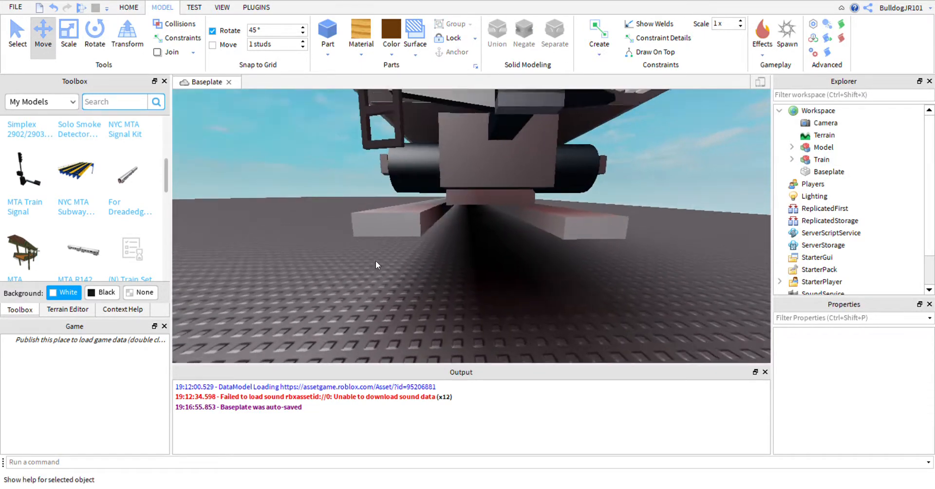
- Select the whole train and adjust its position over the rail ends at the baseplate edge
left_click(538, 172)
left_click(538, 172)
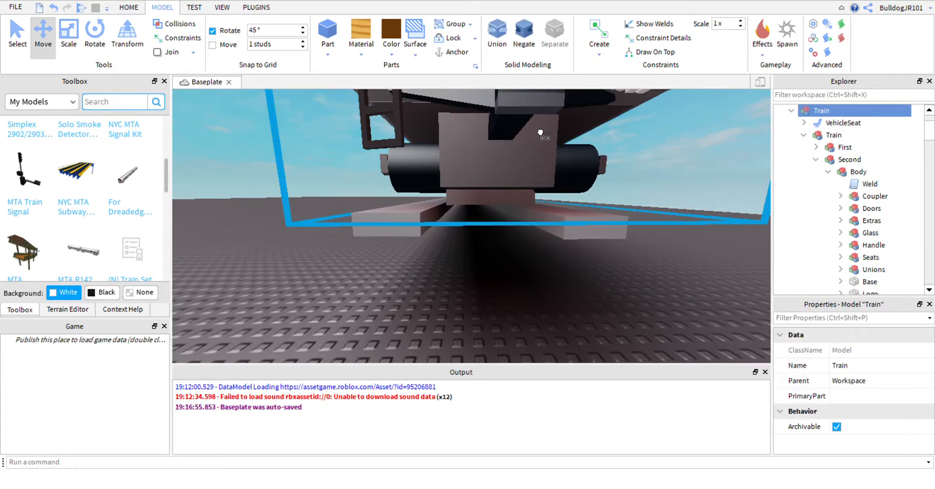
key("f")
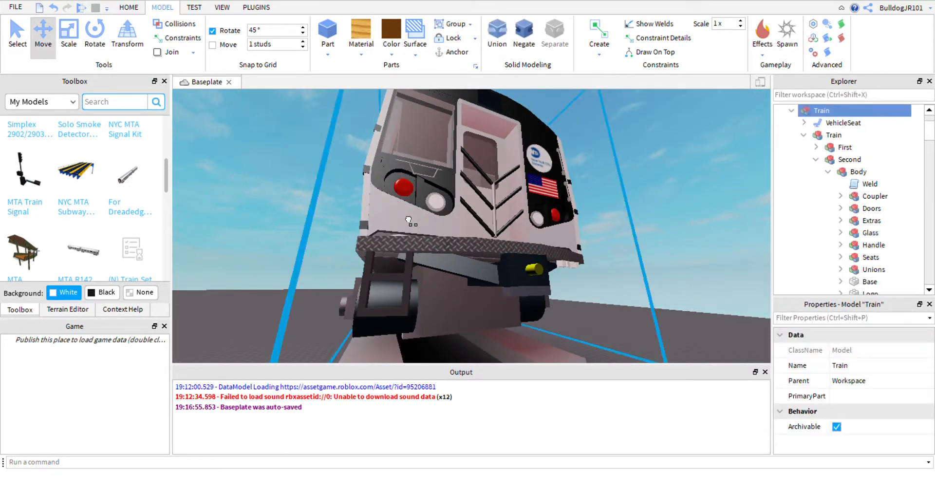
right_click_drag(436, 255, 478, 230)
scroll(478, 230, "down", 8)
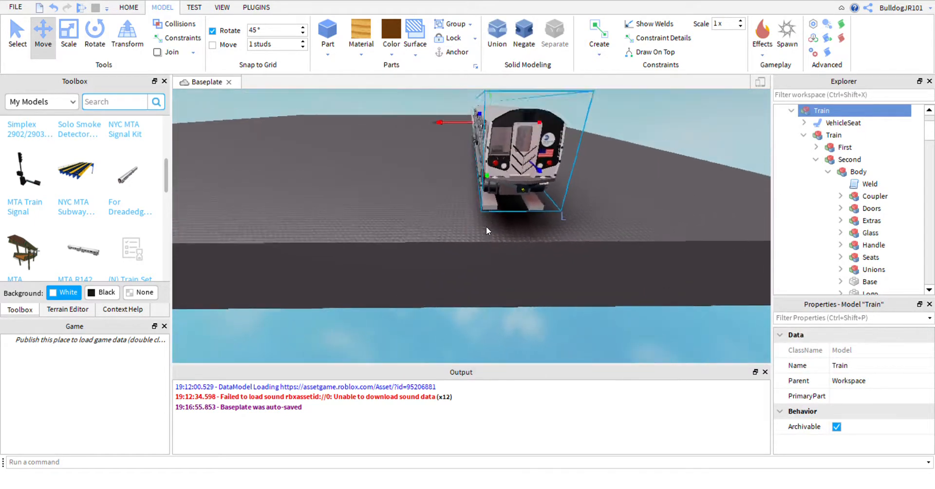
left_click_drag(496, 183, 505, 247)
right_click_drag(490, 229, 507, 244)
scroll(490, 229, "up", 6)
scroll(506, 245, "up", 2)
mouse_move(508, 297)
left_mouse_down()
mouse_move(507, 309)
mouse_move(504, 299)
left_mouse_up()
- Select the second rail part inside the rails model and move it outward, widening the track
scroll(490, 280, "down", 5)
right_click_drag(490, 280, 492, 270)
left_click(492, 270)
scroll(491, 270, "up", 2)
left_click(529, 247)
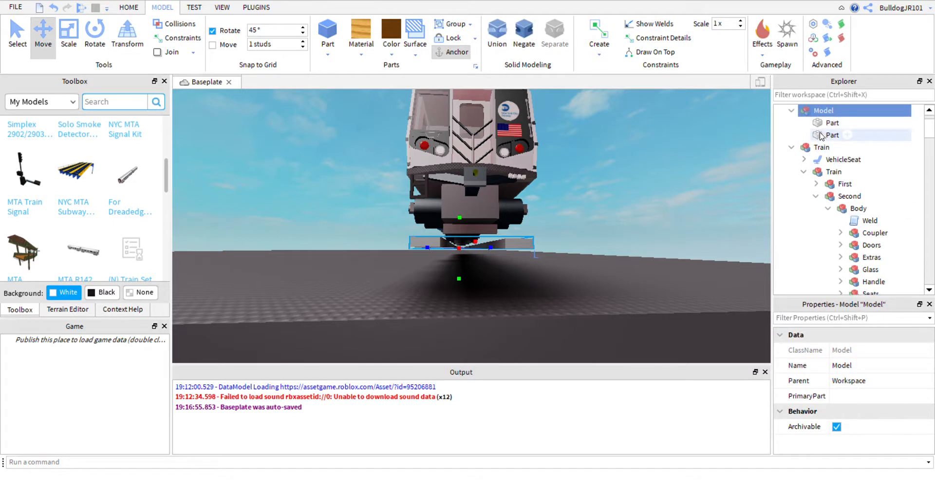
left_click(821, 137)
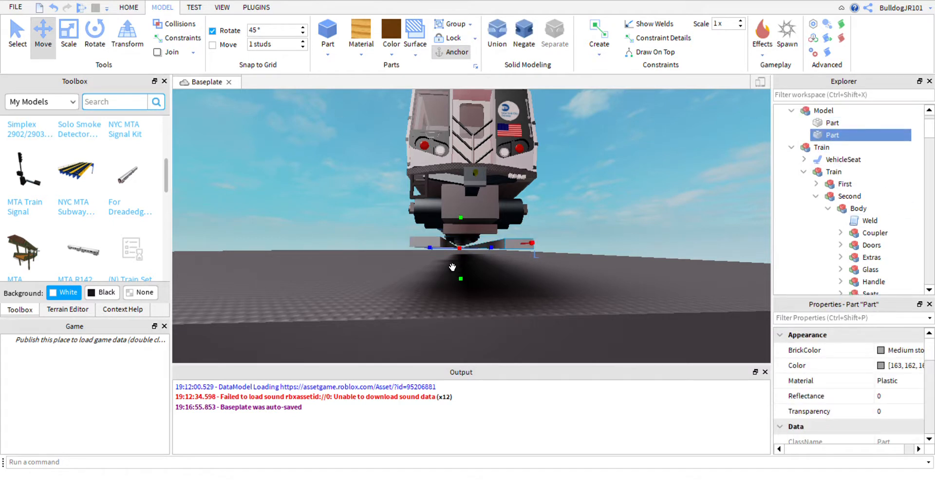
left_click_drag(452, 265, 454, 265)
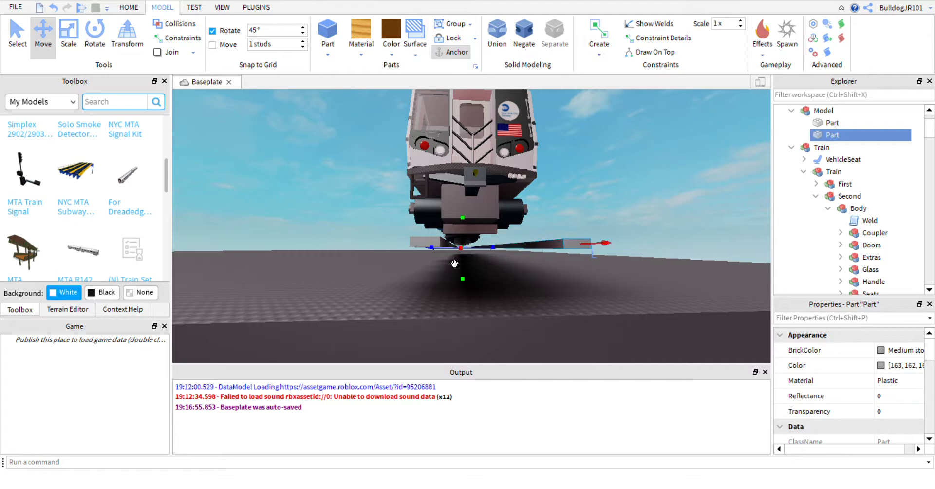
- Move the second rail part back inward so that it lies under the train's wheels
right_click_drag(455, 263, 408, 263)
scroll(429, 258, "up", 4)
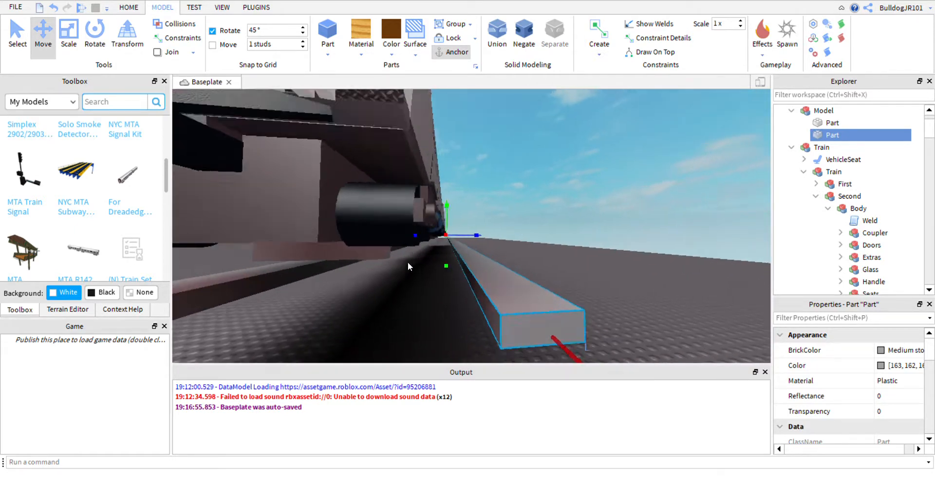
scroll(407, 262, "up", 2)
left_click(605, 234)
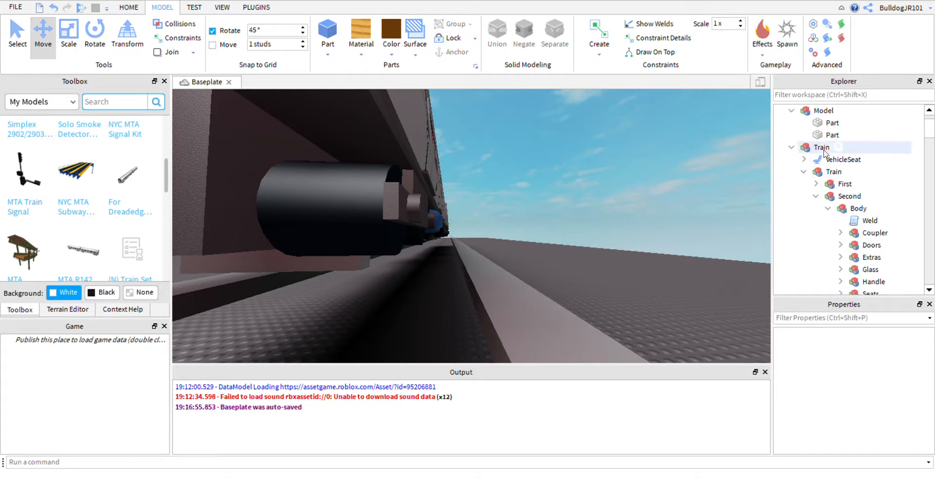
left_click(831, 135)
left_click_drag(497, 249, 496, 237)
left_click(544, 271)
- Select the Sound part of Bogey1 between the front wheels and examine its contents and the train's object hierarchy
key("s")
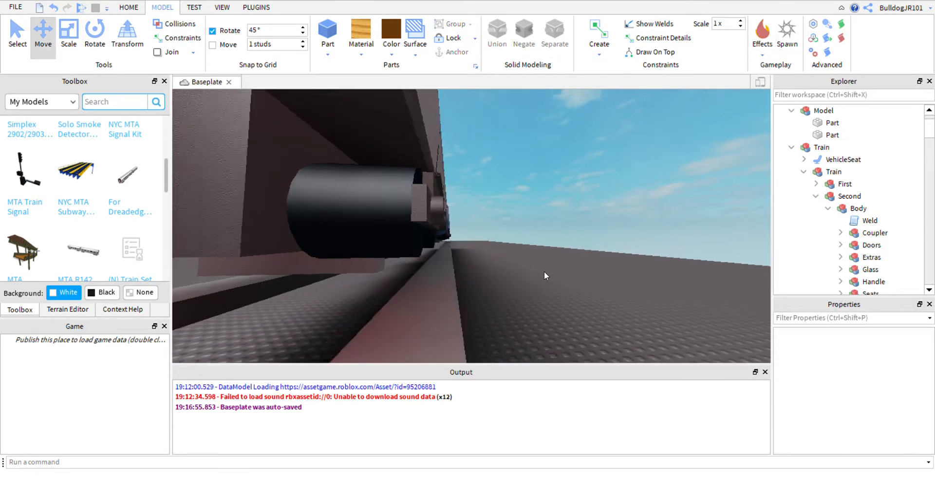
key("a")
right_click_drag(545, 271, 547, 270)
left_click(520, 218)
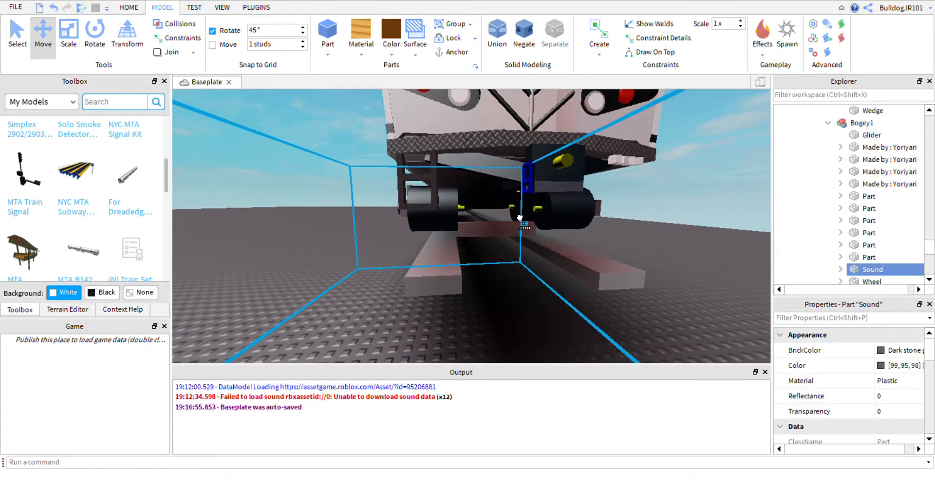
left_click_drag(523, 213, 557, 205)
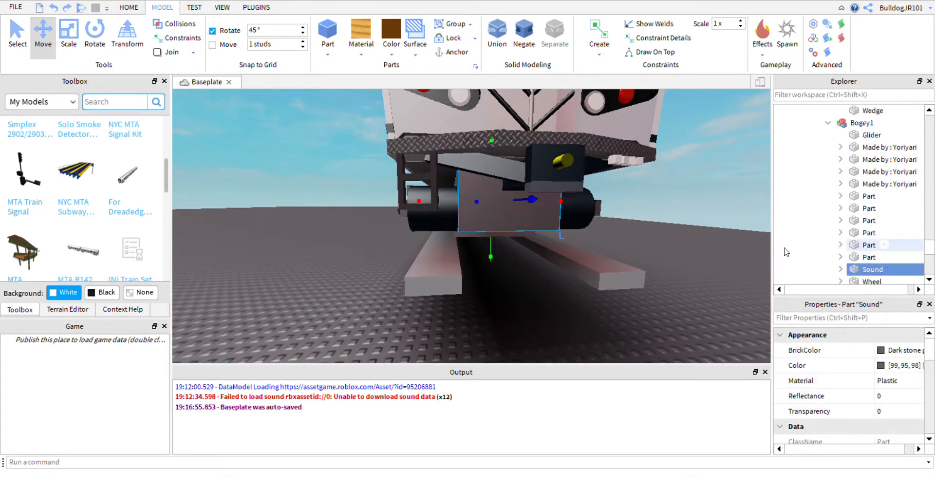
scroll(866, 207, "down", 2)
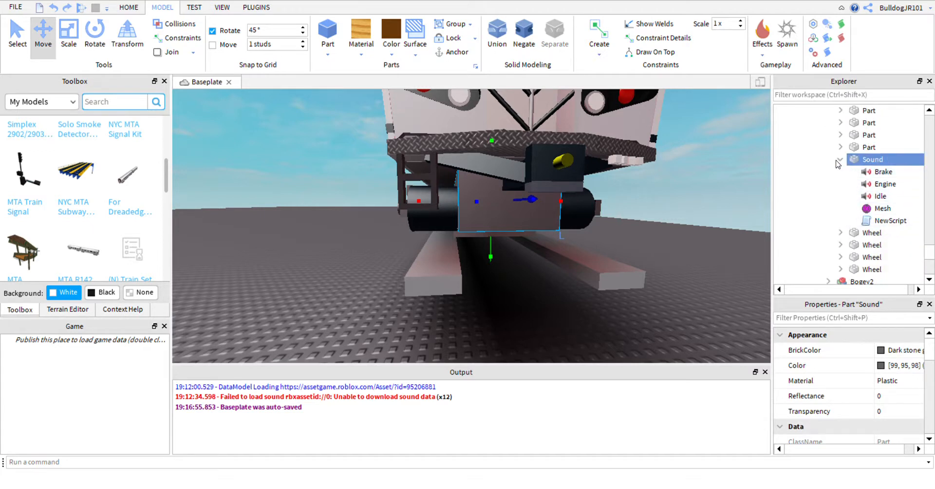
left_click(840, 160)
scroll(838, 162, "down", 2)
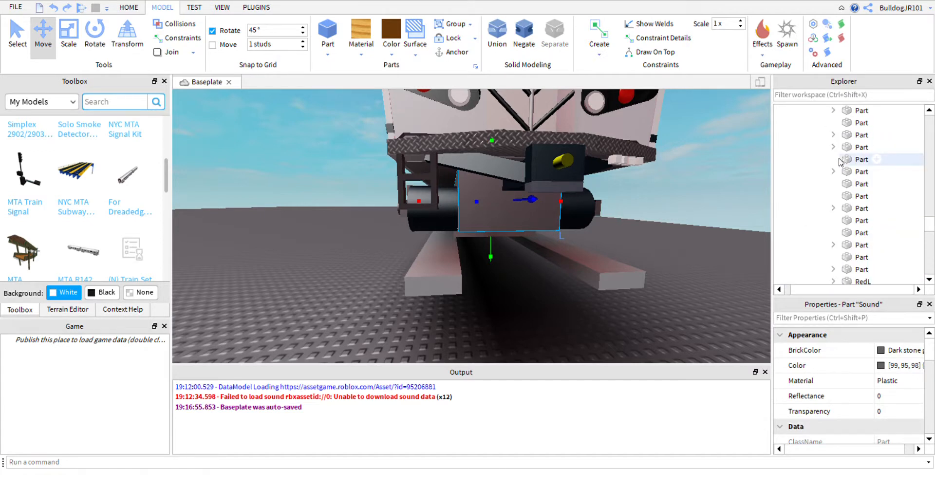
scroll(839, 160, "up", 4)
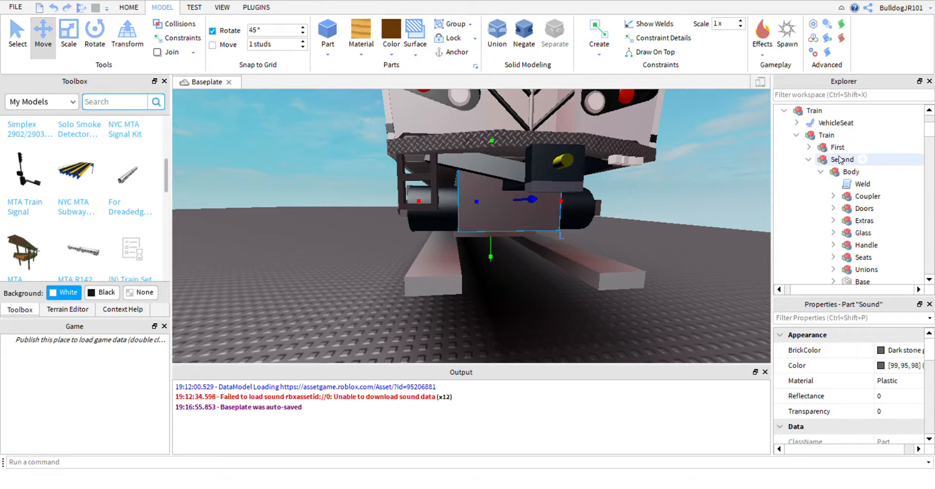
scroll(823, 161, "up", 2)
left_click(790, 185)
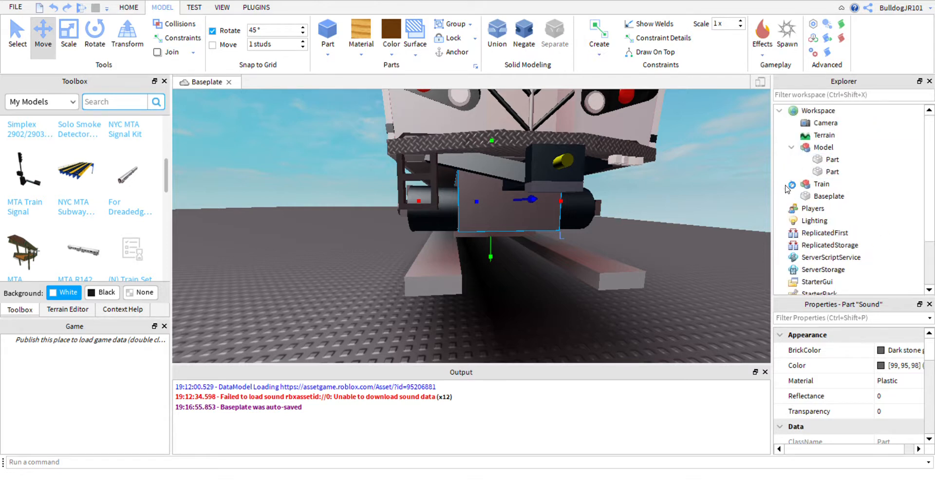
- Try to move single parts of the train, including a roof union beside the train, and undo the union's move
left_click(579, 143)
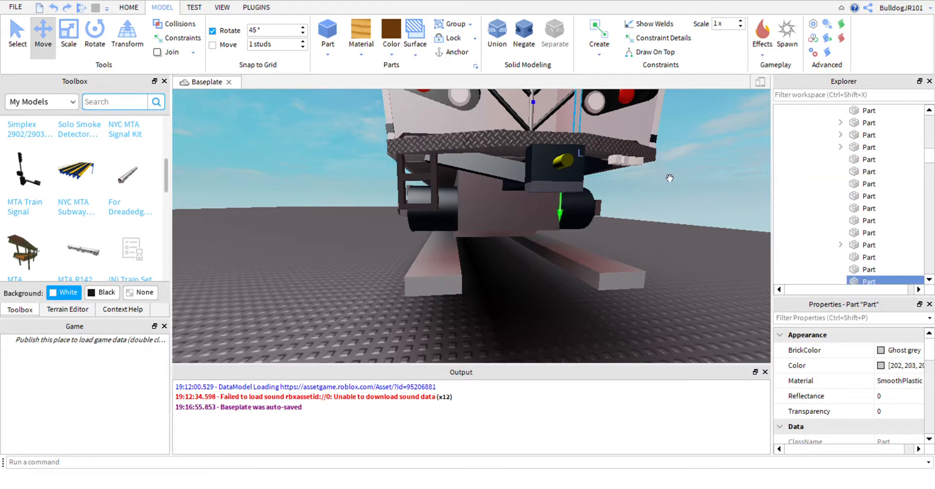
left_click(717, 196)
left_click(544, 226)
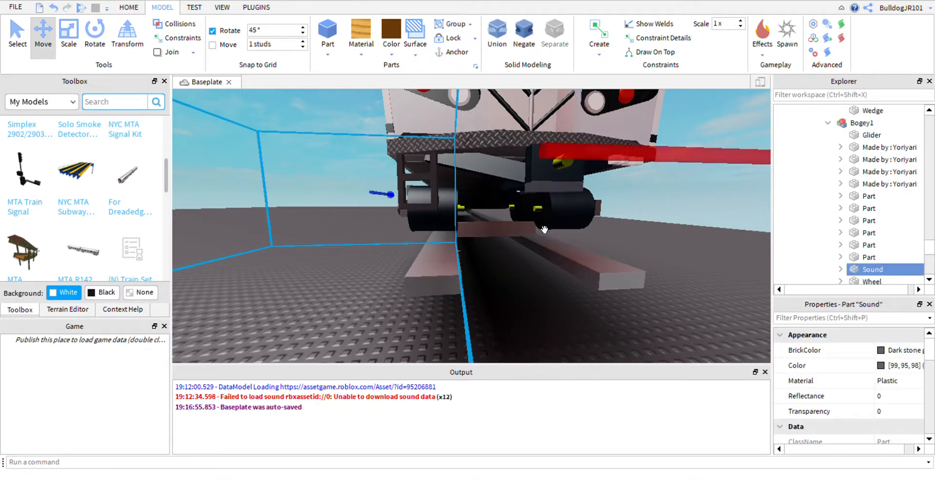
scroll(535, 196, "down", 10)
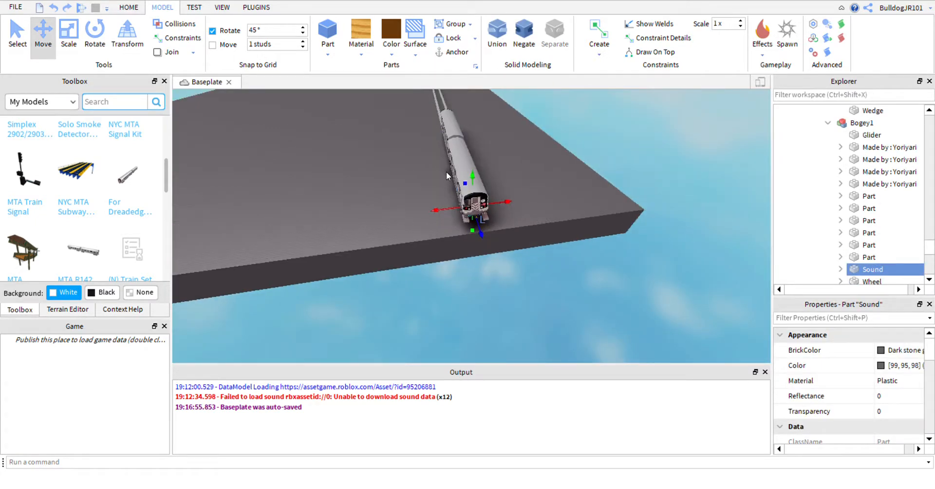
left_click(446, 172)
left_click_drag(446, 171, 553, 171)
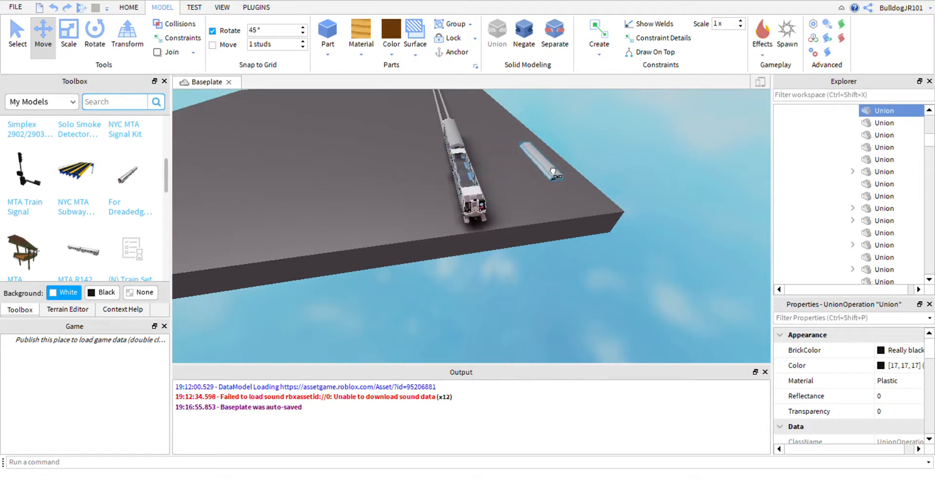
key("ctrl+z")
left_click(563, 130)
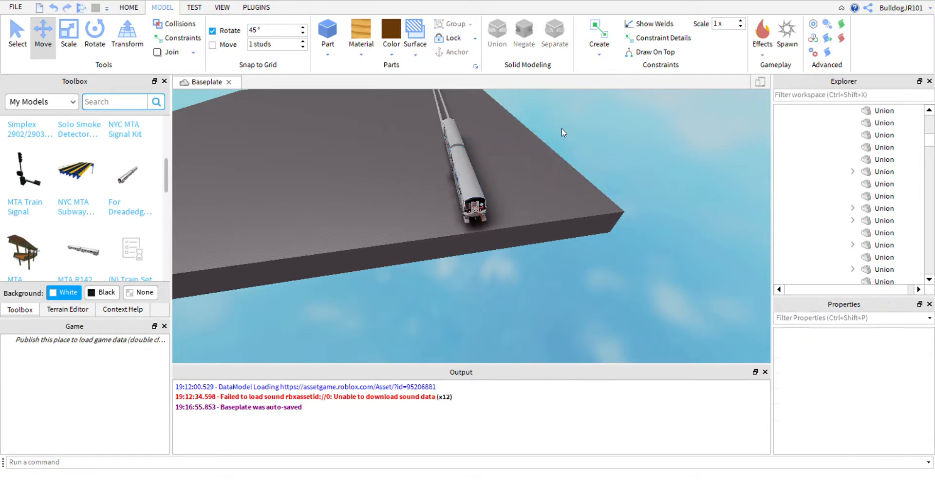
- Delete the Glider part from Bogey1 of the train's Second car
scroll(844, 190, "up", 8)
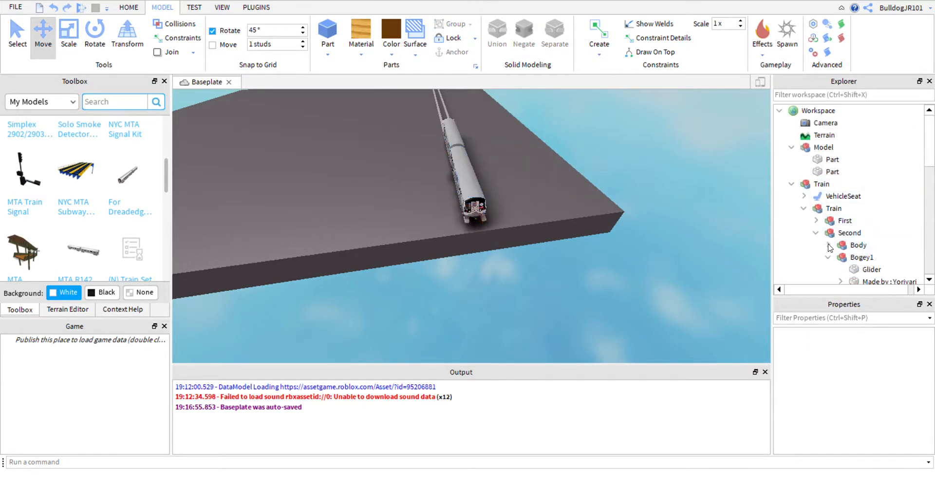
left_click(828, 257)
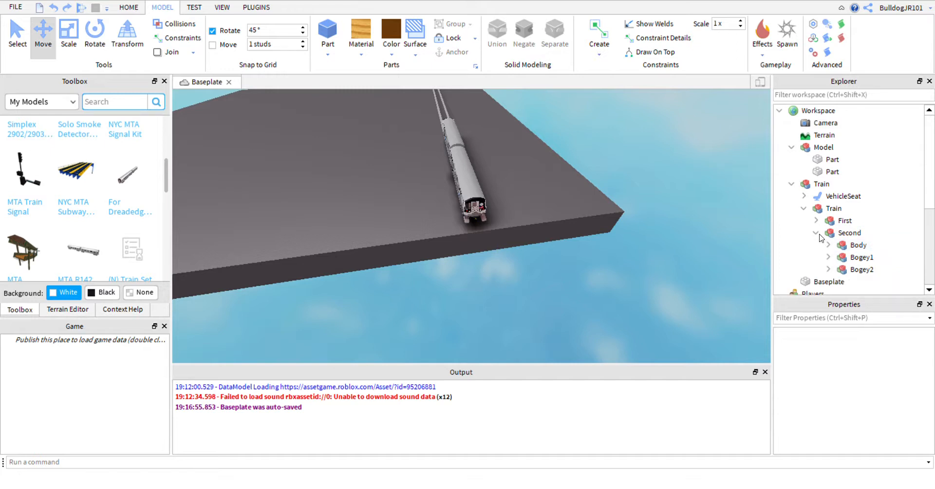
scroll(831, 254, "down", 2)
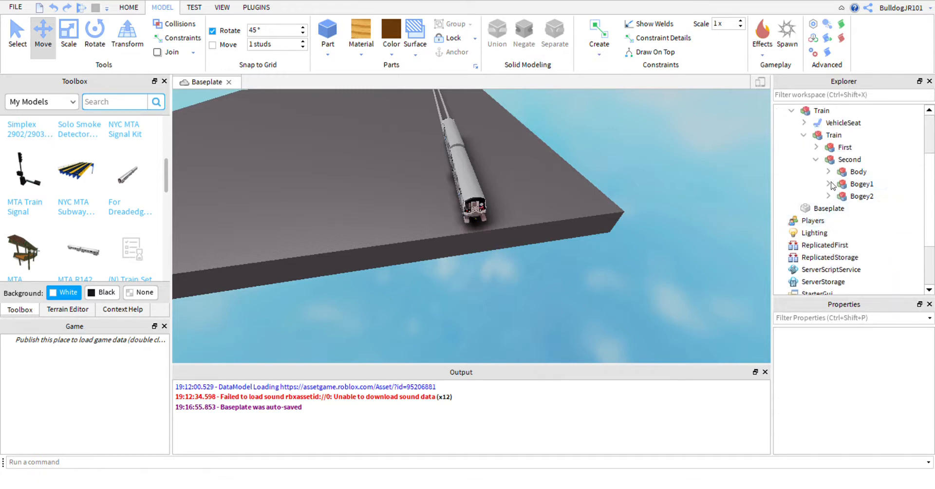
left_click(829, 183)
left_click(863, 196)
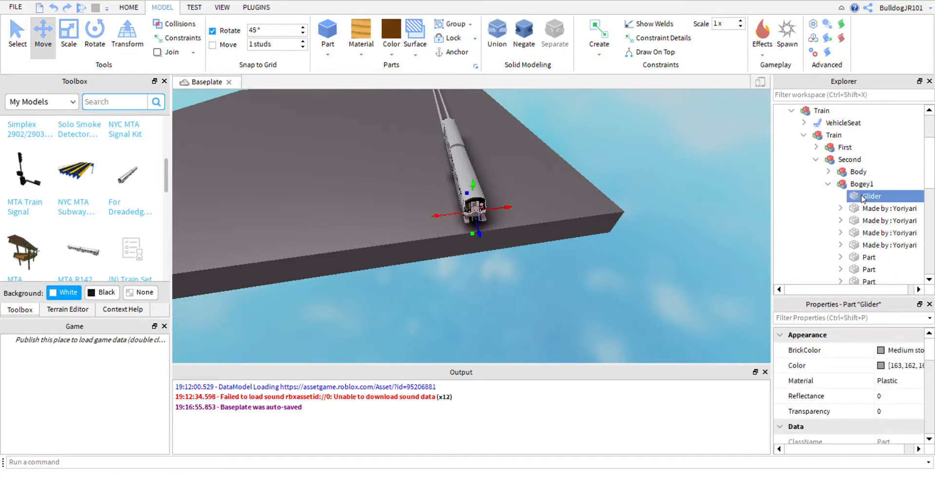
key("ctrl+v")
key("ctrl+z")
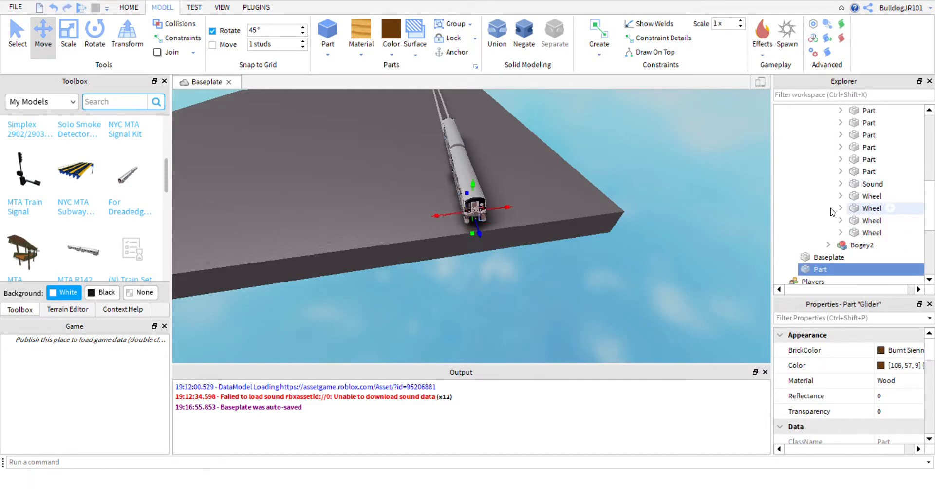
scroll(863, 206, "down", 2)
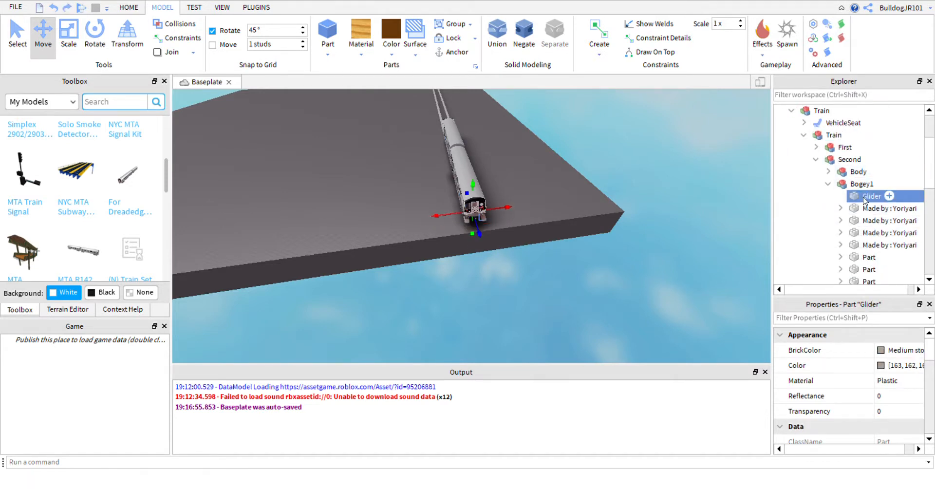
key("Delete")
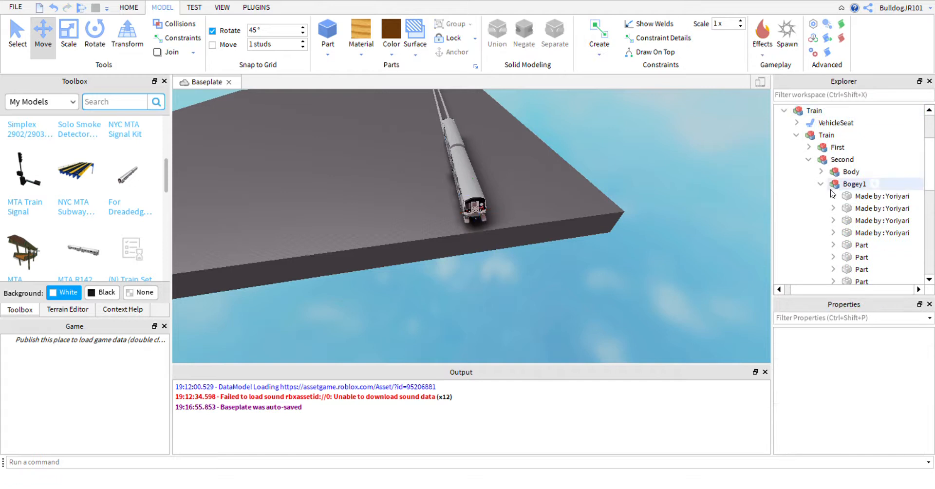
- Delete the Glider part from Bogey2 of the train's Second car
left_click(822, 185)
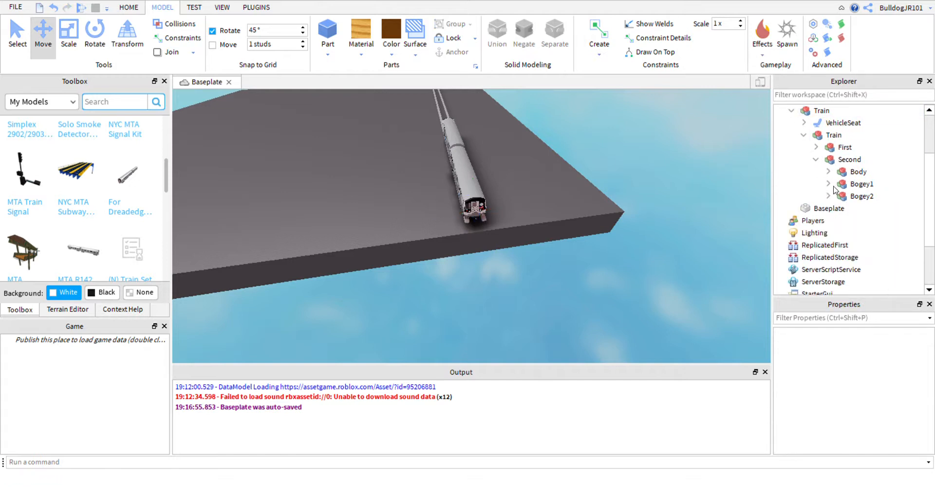
left_click(828, 196)
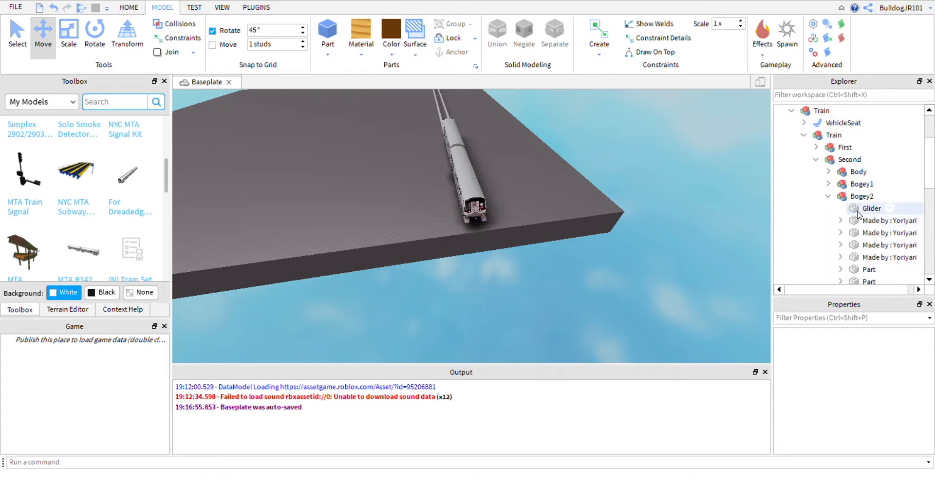
left_click(857, 209)
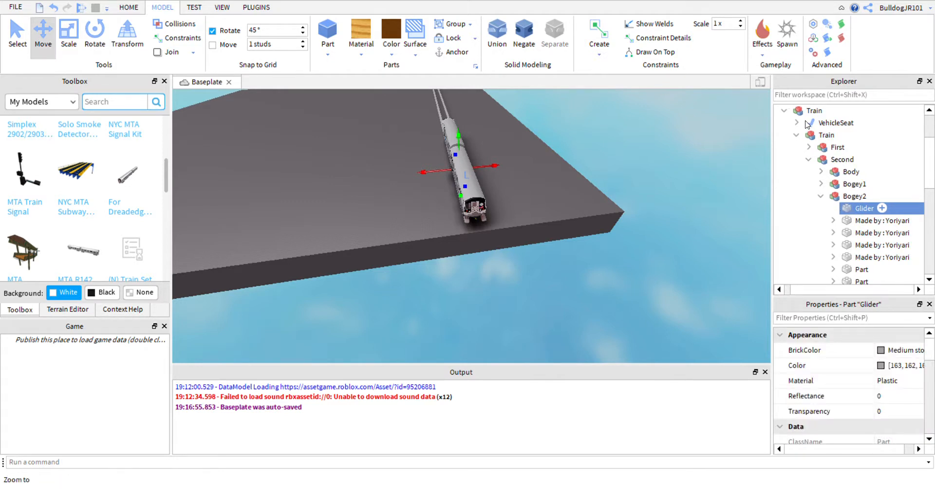
key("Delete")
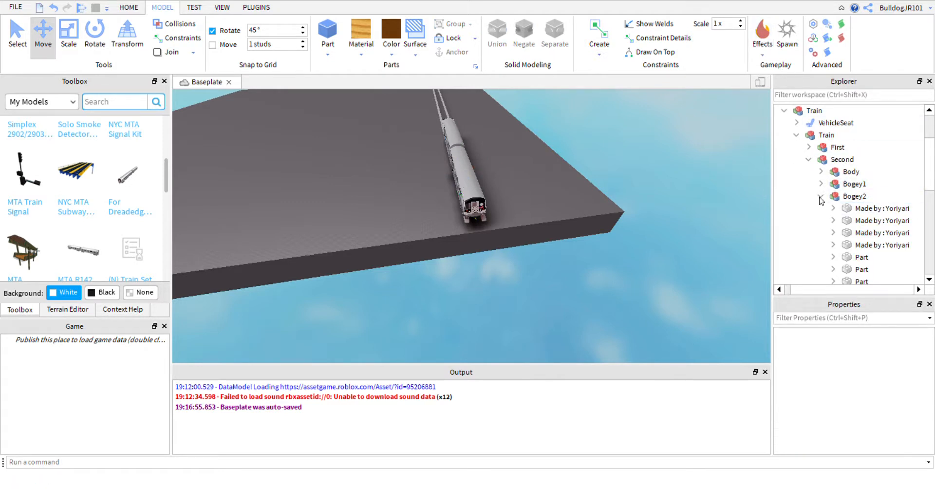
left_click(821, 197)
left_click(816, 160)
- Examine Bogey1 and Bogey2 of the train's First car, including the Glider part of Bogey2
left_click(816, 147)
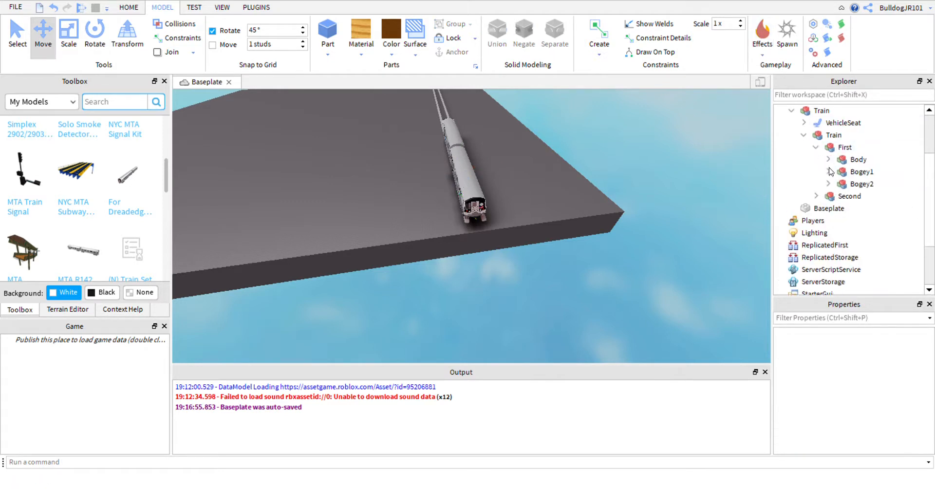
left_click(829, 172)
left_click(829, 173)
left_click(829, 184)
left_click(866, 196)
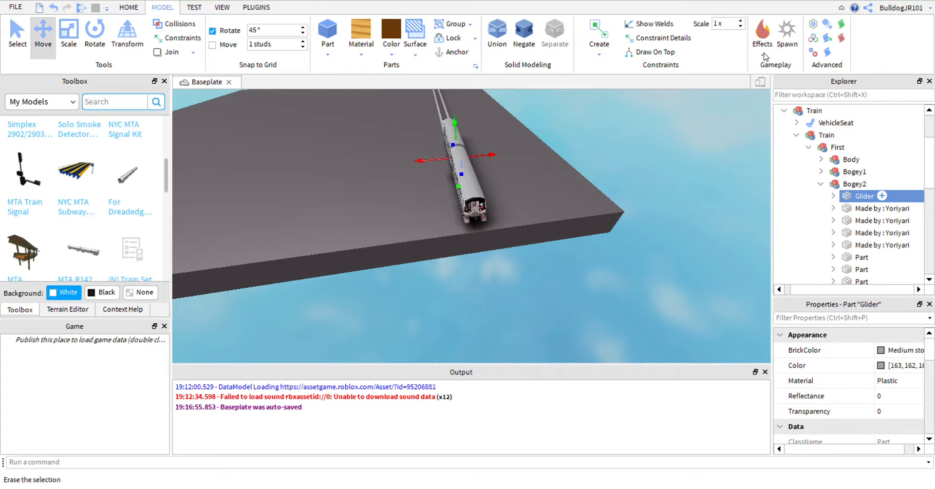
left_click(678, 142)
left_click(826, 185)
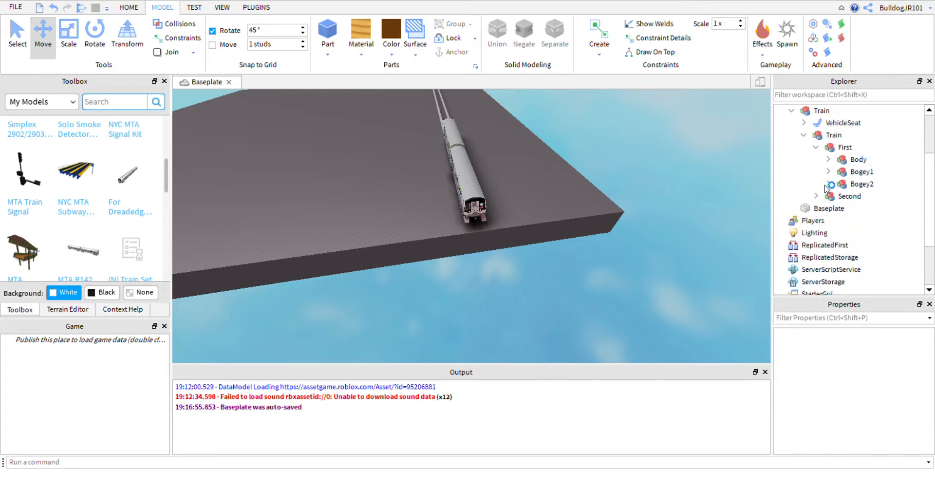
left_click(804, 135)
left_click(792, 110)
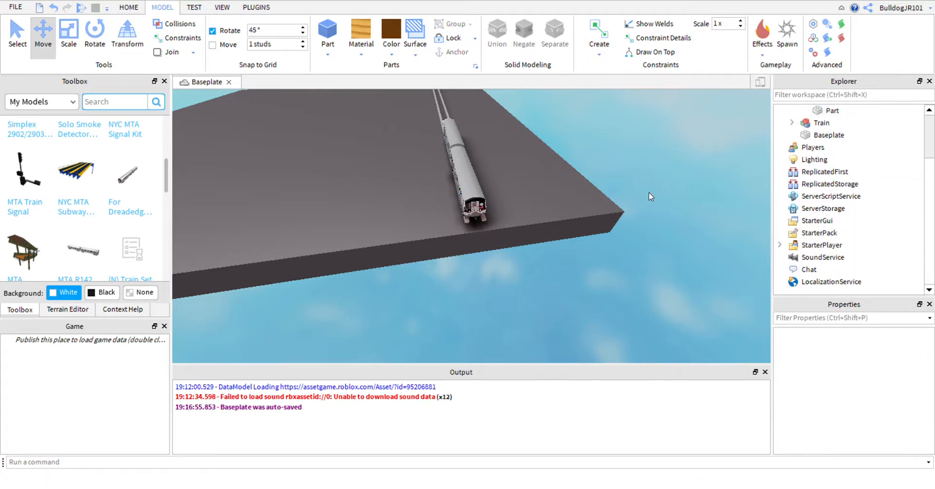
- Move the whole train along the rails, away from the track's end at the baseplate edge
scroll(562, 241, "up", 5)
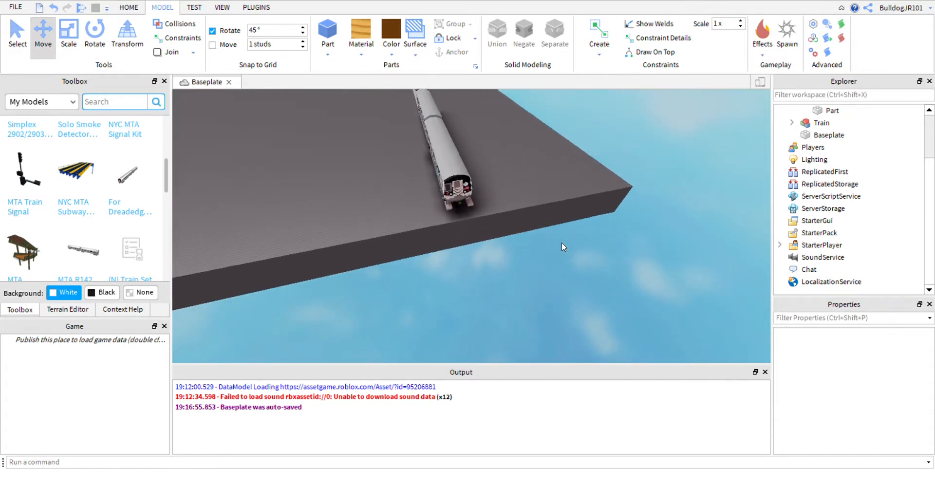
right_click_drag(562, 243, 562, 242)
scroll(562, 243, "up", 3)
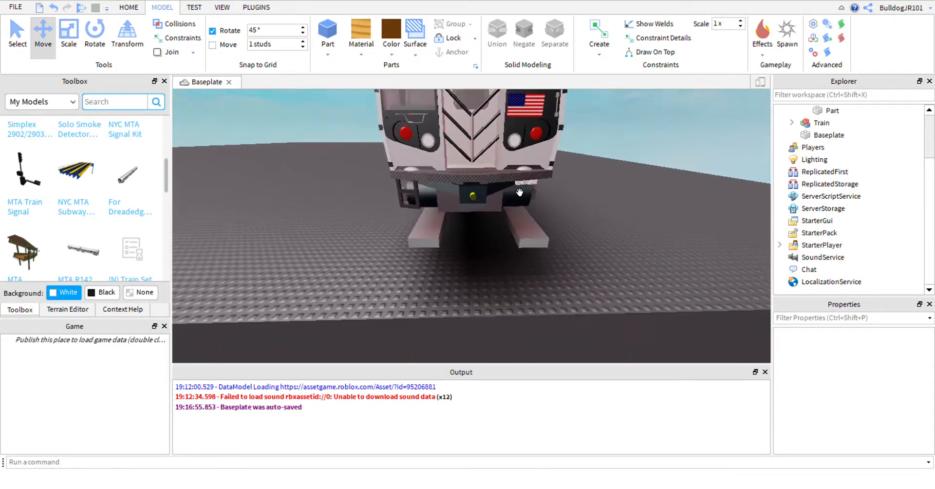
left_click_drag(520, 192, 505, 271)
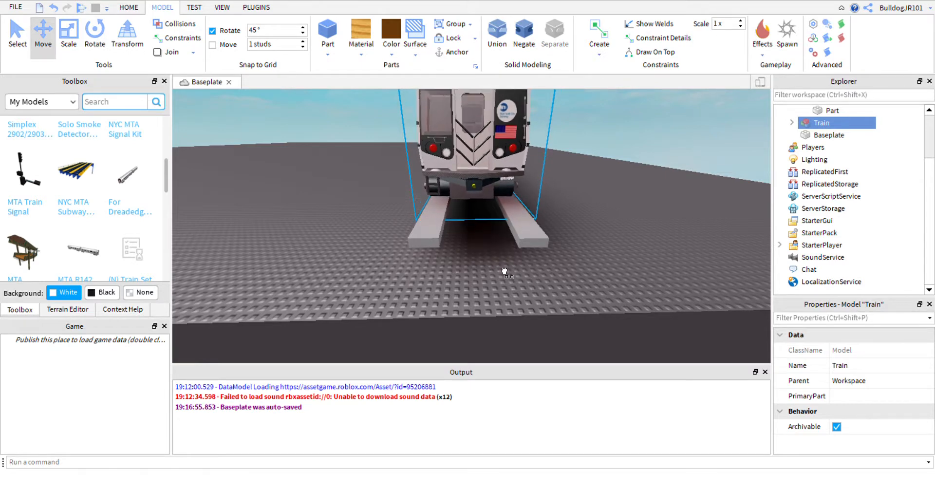
scroll(594, 258, "down", 5)
left_click(729, 225)
scroll(836, 146, "up", 3)
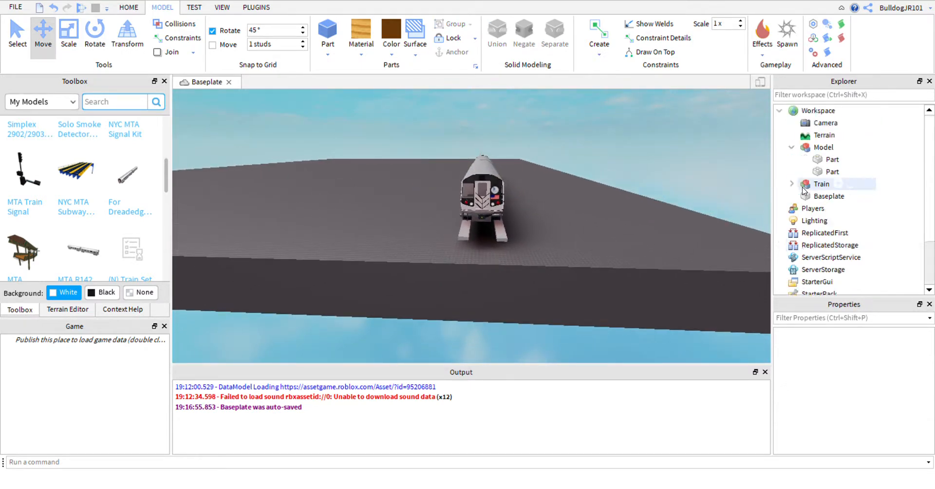
- Enable the TemporaryLegacyPhysicsSolverOverride property of the Workspace
left_click(834, 111)
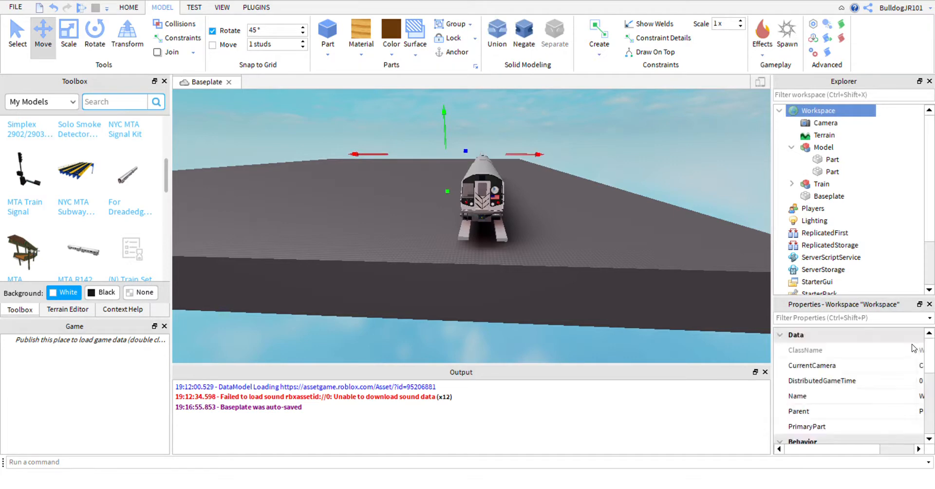
right_click_drag(510, 242, 511, 242)
scroll(847, 370, "down", 3)
right_click_drag(524, 326, 411, 218)
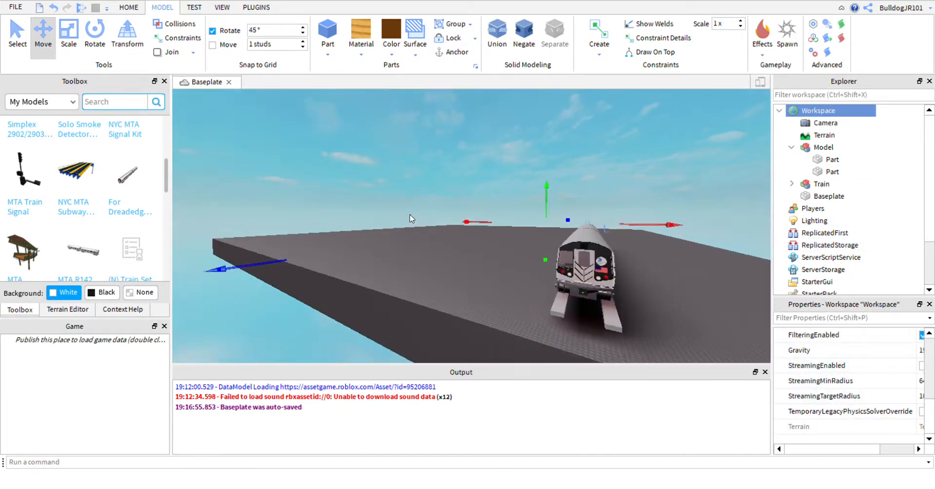
right_click_drag(595, 139, 553, 168)
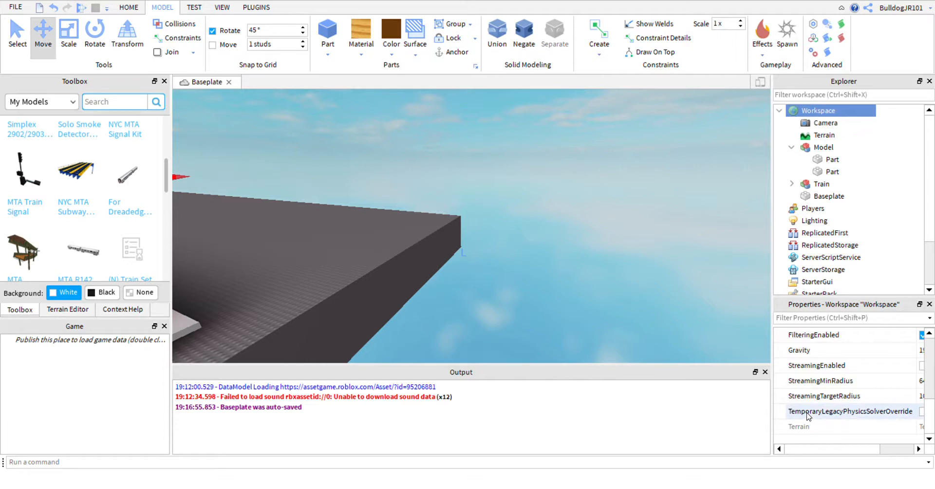
left_click(922, 413)
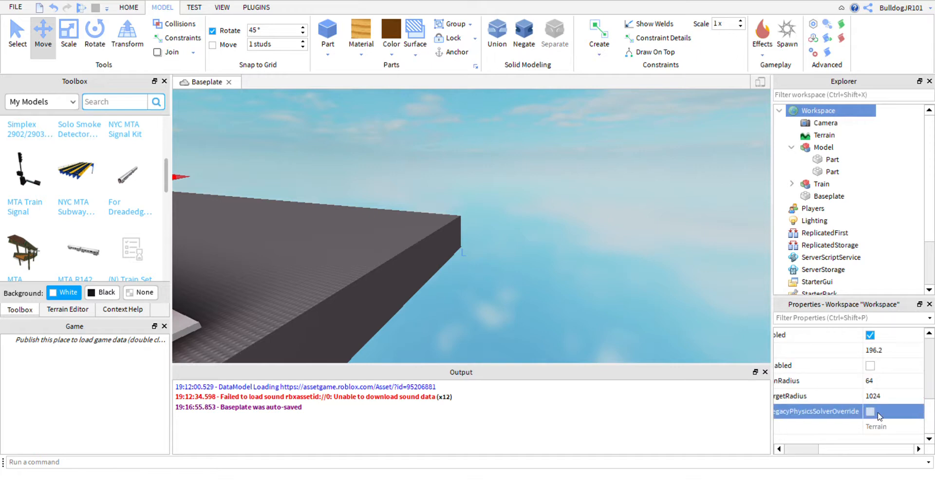
left_click(875, 411)
left_click(565, 282)
- Examine from the front and the side how the train sits on the two rails
right_click_drag(565, 281, 541, 260)
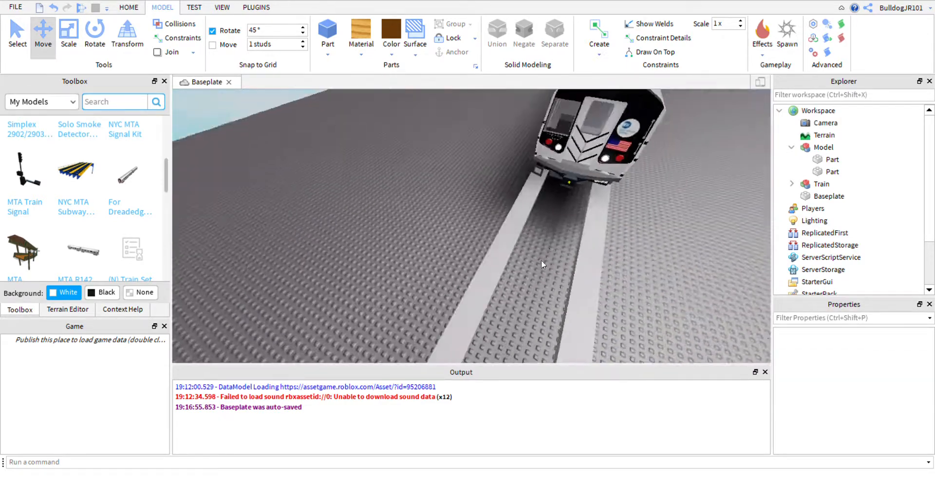
scroll(542, 260, "down", 5)
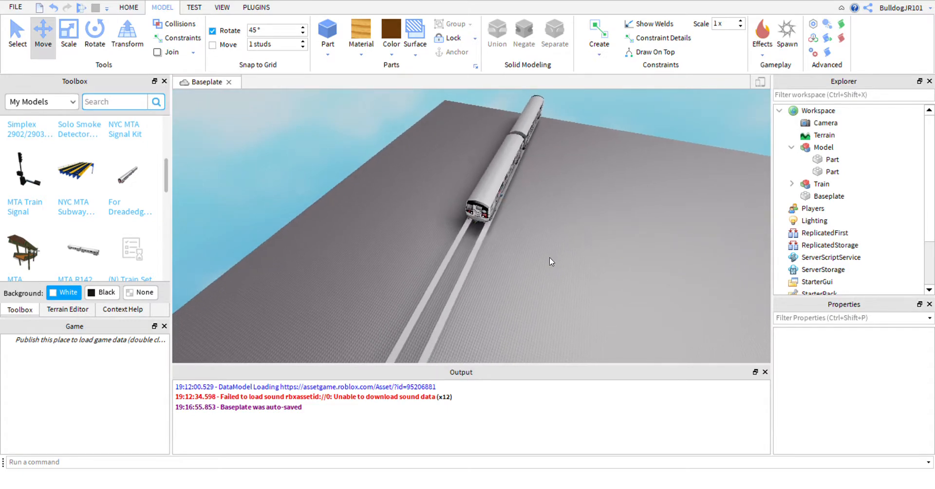
scroll(549, 258, "up", 5)
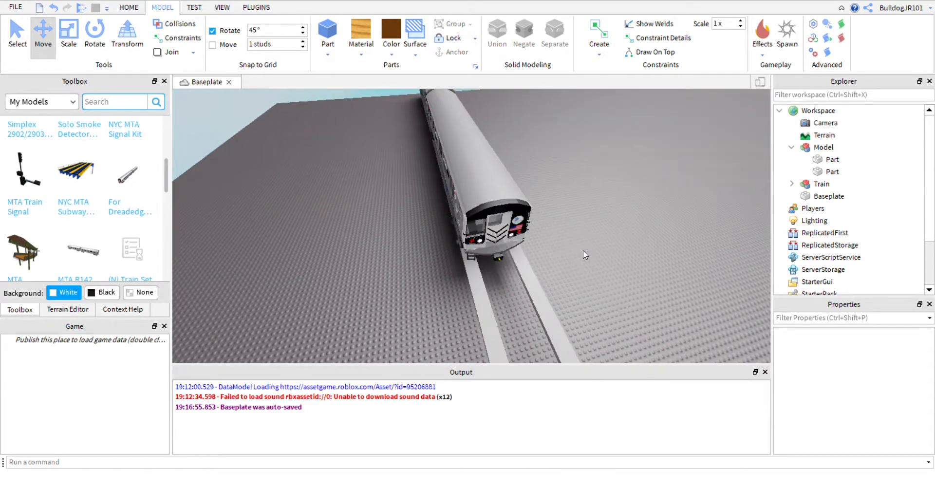
scroll(583, 250, "up", 6)
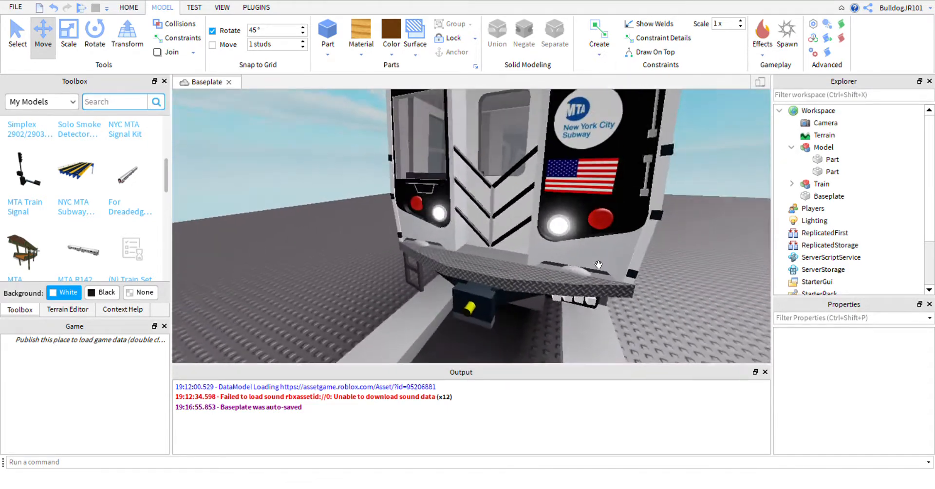
scroll(599, 264, "down", 5)
right_click_drag(598, 265, 598, 264)
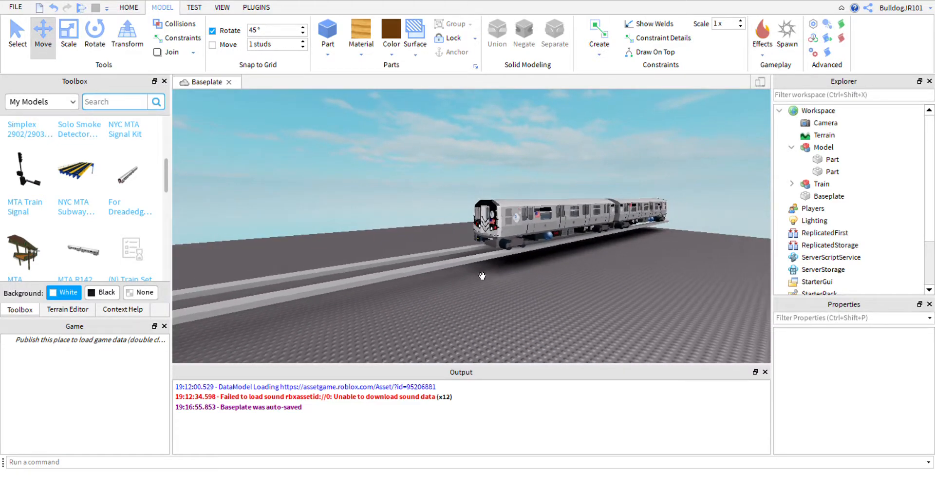
scroll(477, 284, "up", 5)
right_click_drag(476, 285, 489, 296)
scroll(477, 284, "up", 4)
scroll(477, 284, "down", 4)
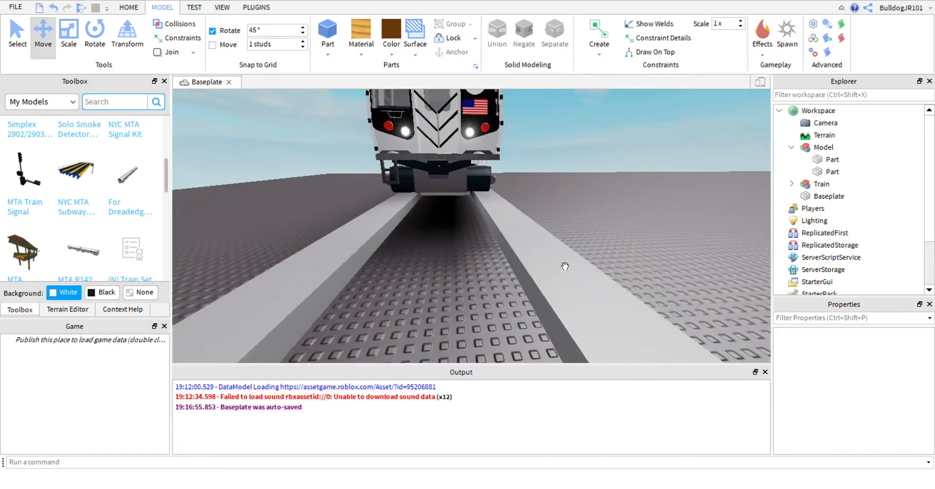
- Select the train and the rail model together and examine how the wheels line up with the rails
left_click(466, 211)
left_click(560, 265, "ctrl")
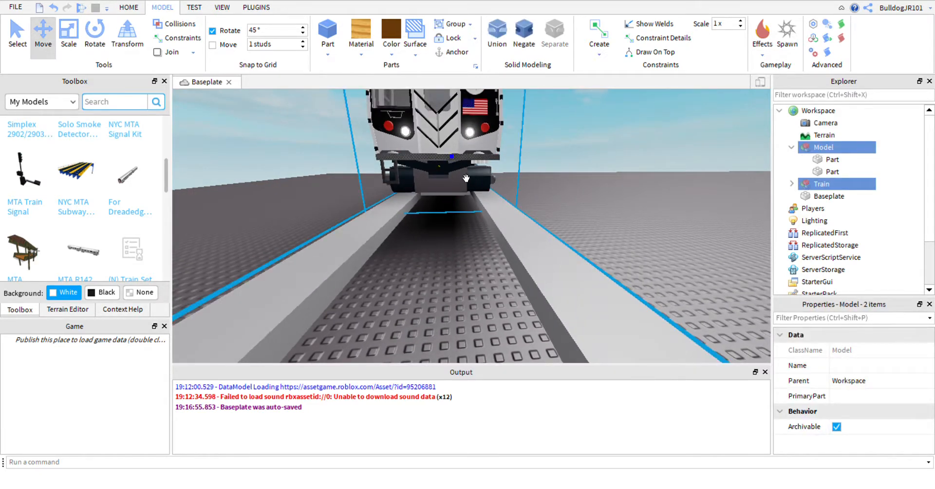
scroll(463, 209, "down", 5)
scroll(468, 255, "up", 4)
mouse_move(474, 258)
right_mouse_down()
mouse_move(457, 243)
mouse_move(473, 259)
right_mouse_up()
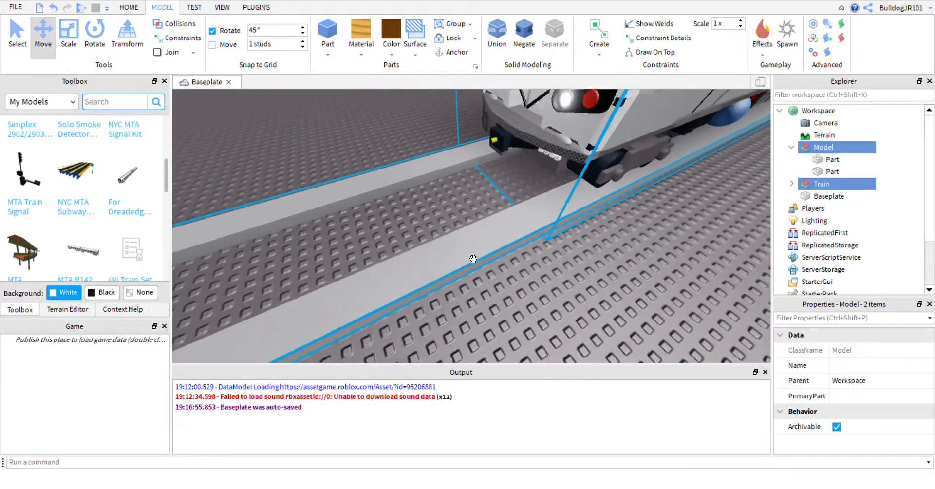
scroll(474, 258, "down", 3)
left_click(492, 322)
right_click_drag(492, 322, 494, 323)
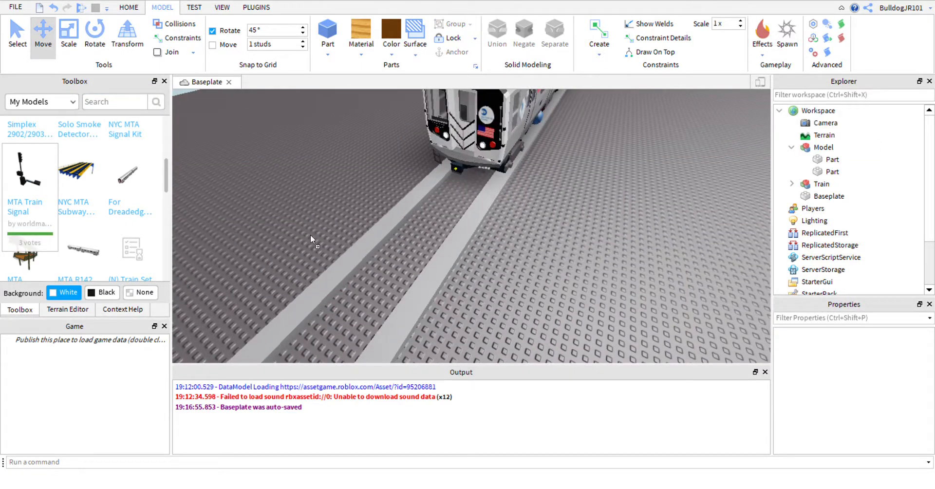
- Insert the MTA Train Signal model beside the track ahead of the train, with its low block between the rails
left_click_drag(311, 237, 303, 291)
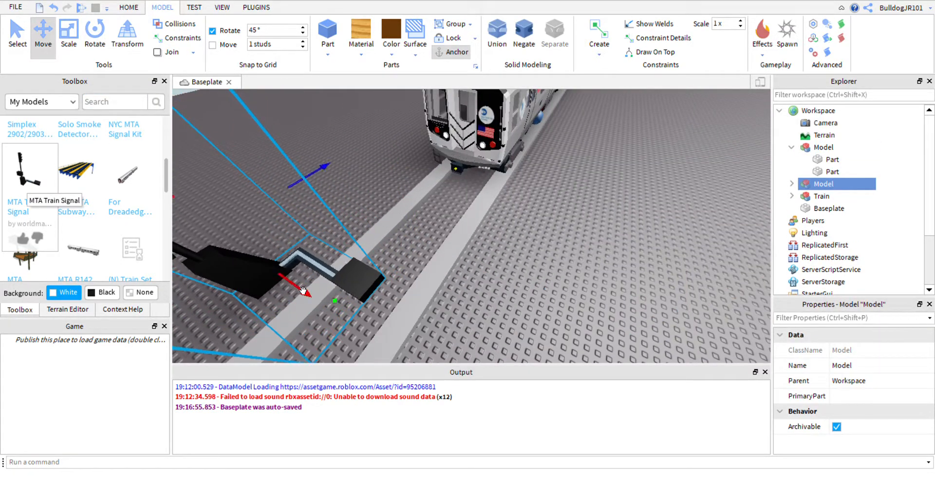
mouse_move(340, 217)
right_mouse_down()
mouse_move(355, 232)
mouse_move(340, 217)
right_mouse_up()
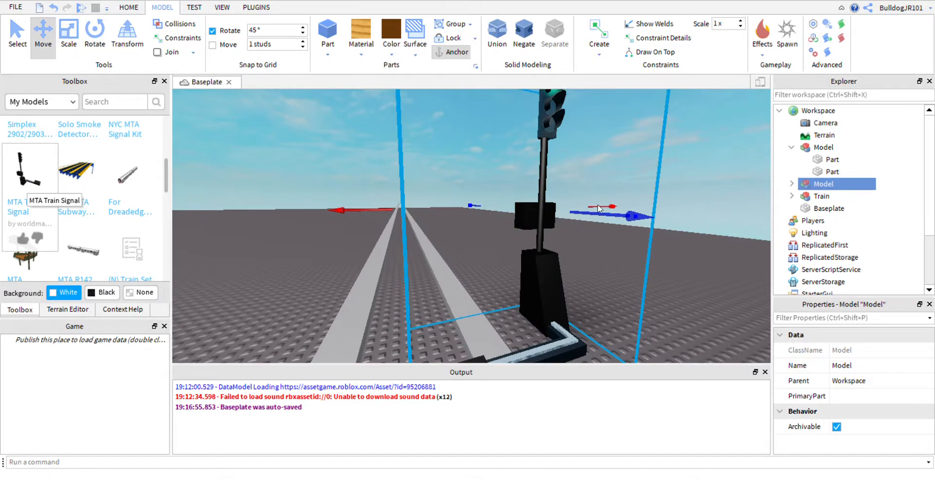
right_click_drag(598, 205, 598, 205)
scroll(599, 204, "down", 2)
right_click_drag(522, 183, 517, 213)
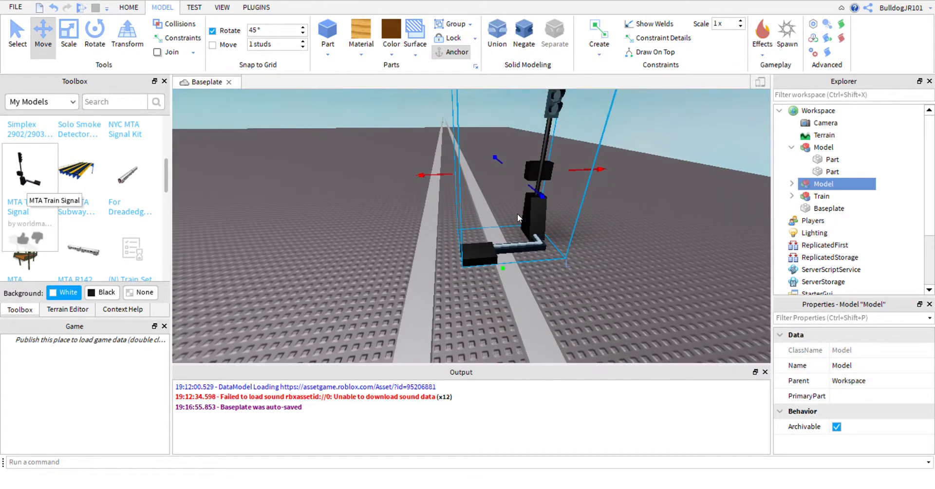
left_click_drag(517, 286, 444, 209)
left_click(629, 240)
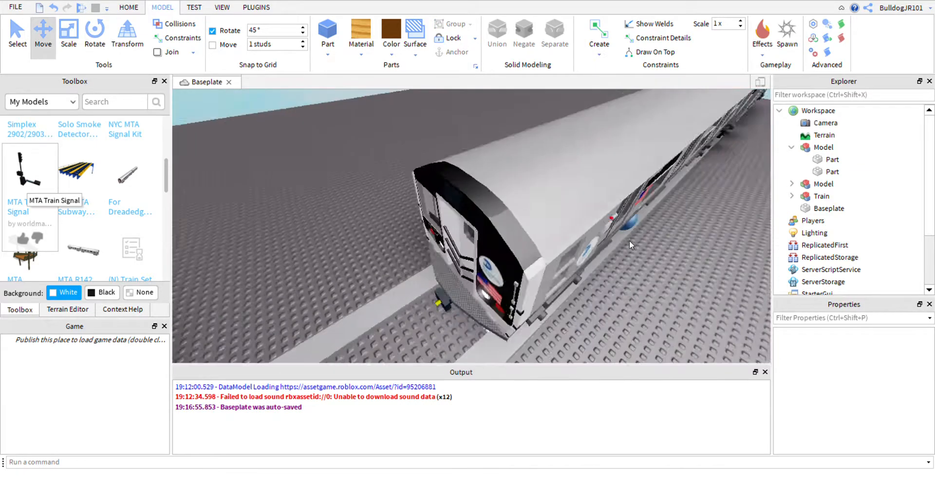
- Examine the underside of the train between the rails, then return to the train signal beside the track
scroll(635, 241, "up", 5)
right_click_drag(635, 240, 651, 254)
scroll(487, 339, "down", 3)
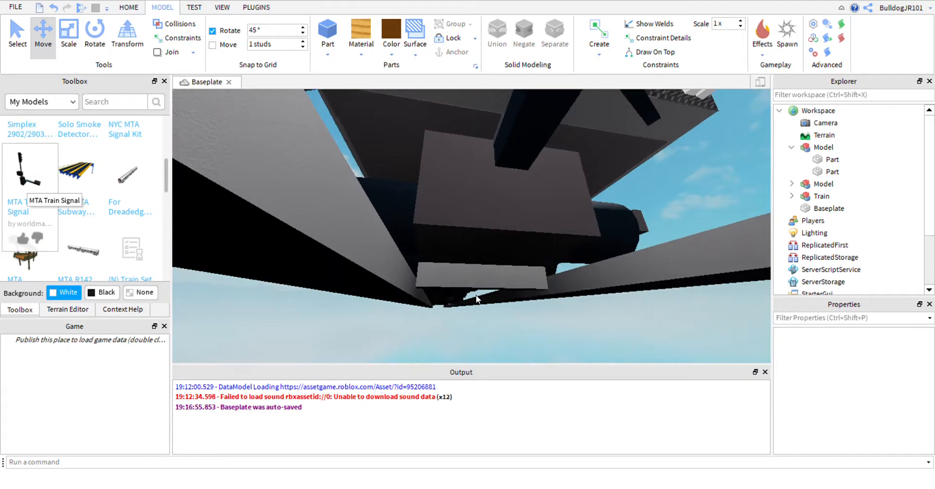
left_click(494, 301)
scroll(511, 309, "down", 3)
scroll(495, 291, "up", 5)
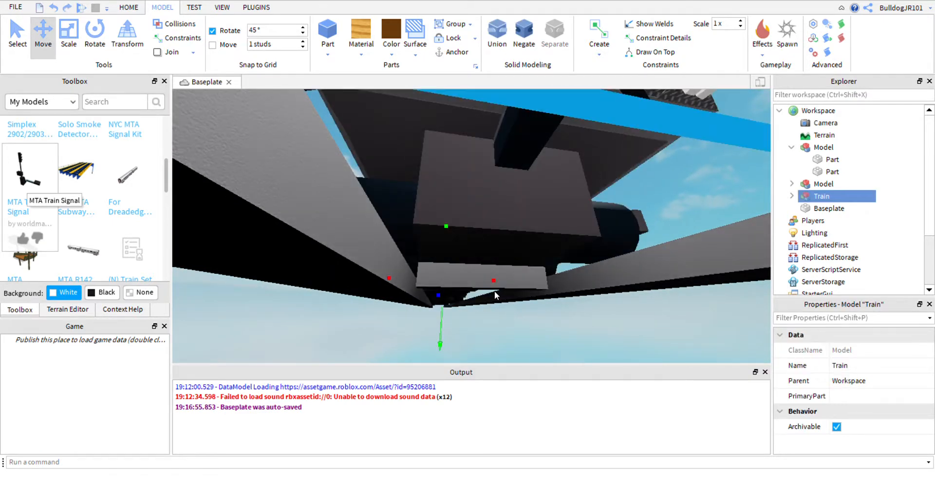
left_click(455, 303)
scroll(454, 299, "up", 3)
right_click_drag(454, 298, 420, 285)
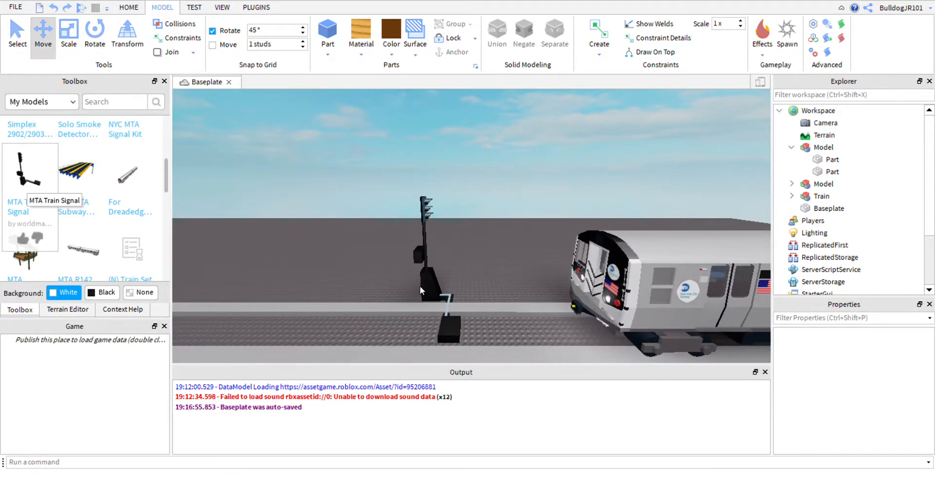
- Clear the SoundId of the Thump sound inside the train signal's black block Part
left_click(439, 295)
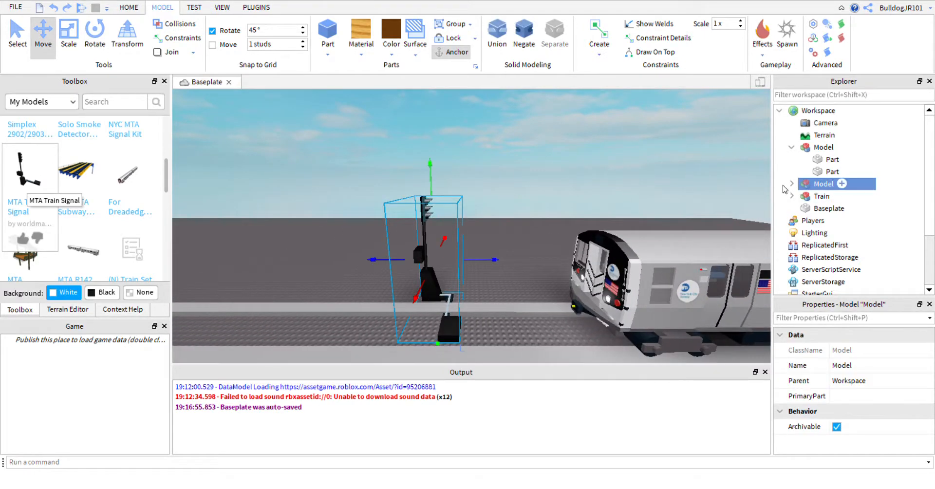
left_click(791, 184)
scroll(859, 188, "down", 2)
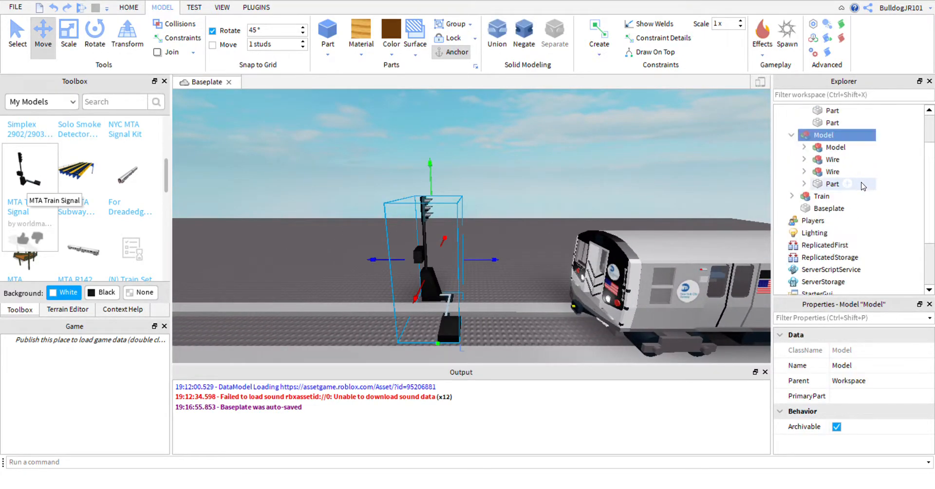
scroll(860, 183, "up", 2)
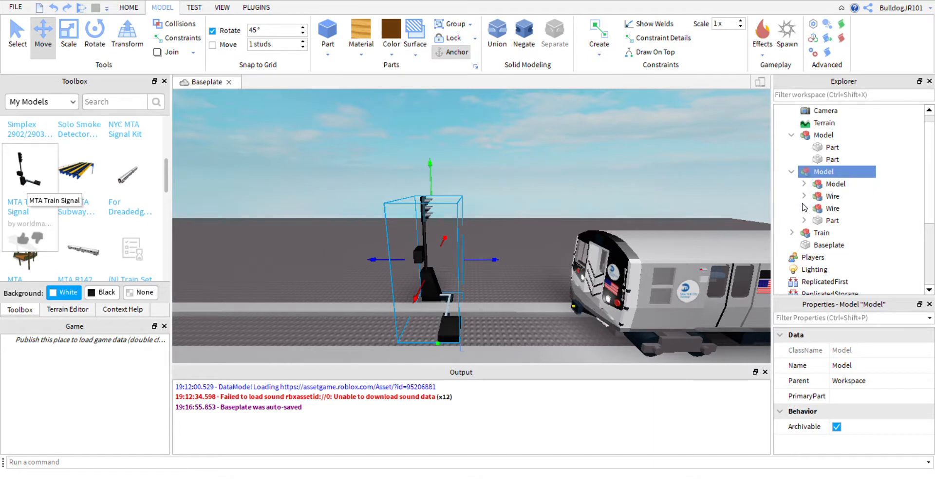
left_click(804, 220)
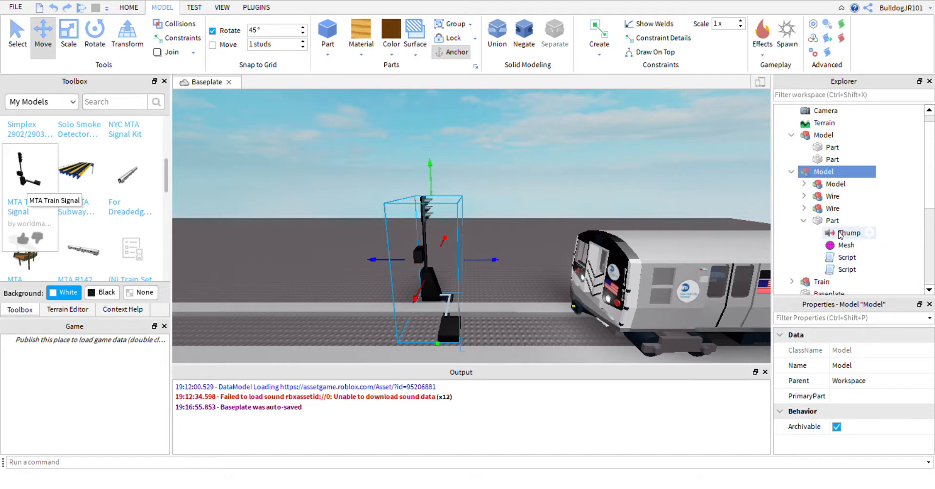
left_click(839, 234)
scroll(893, 380, "down", 5)
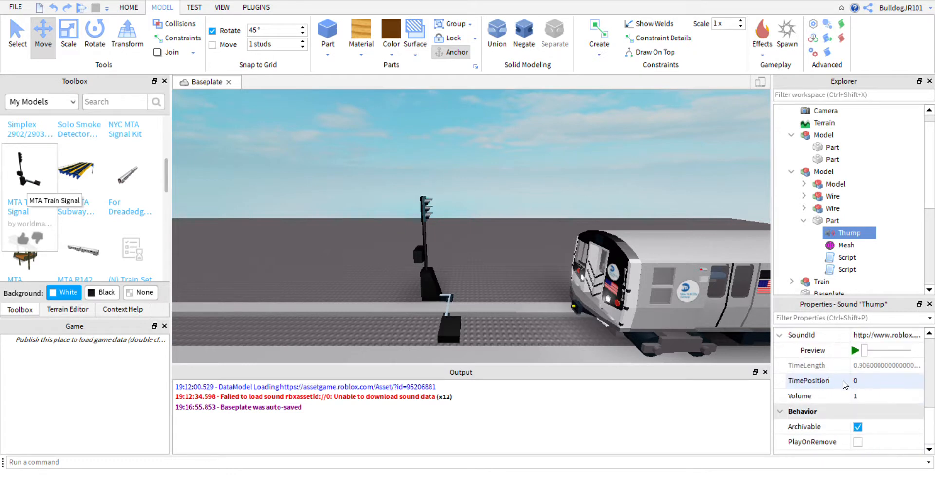
scroll(858, 374, "up", 3)
scroll(857, 374, "down", 1)
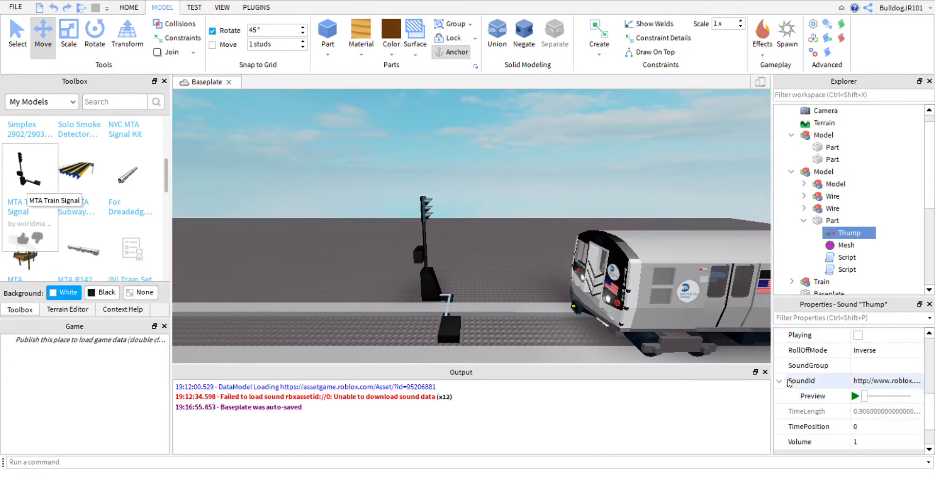
left_click(904, 381)
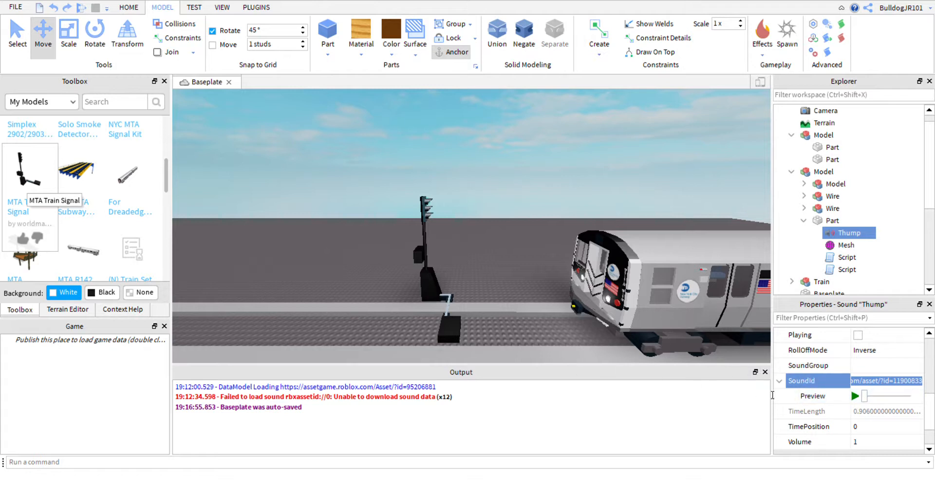
key("BackSpace")
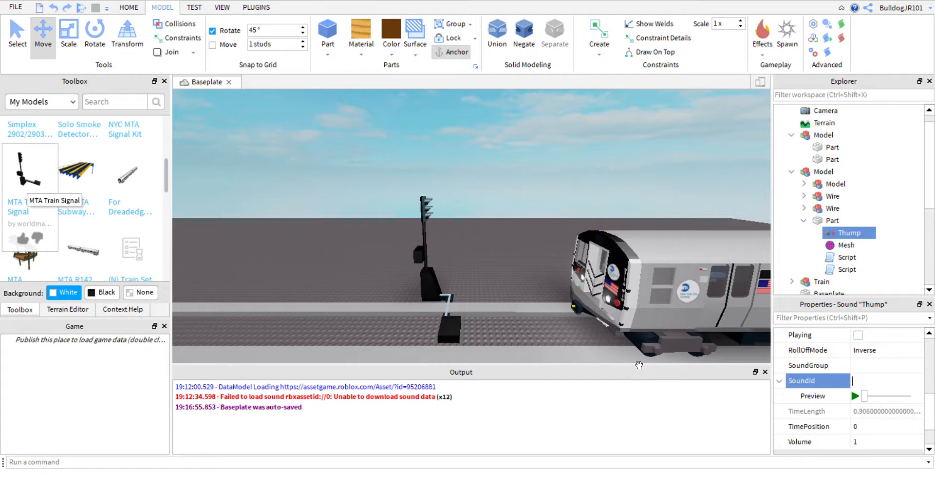
left_click(566, 209)
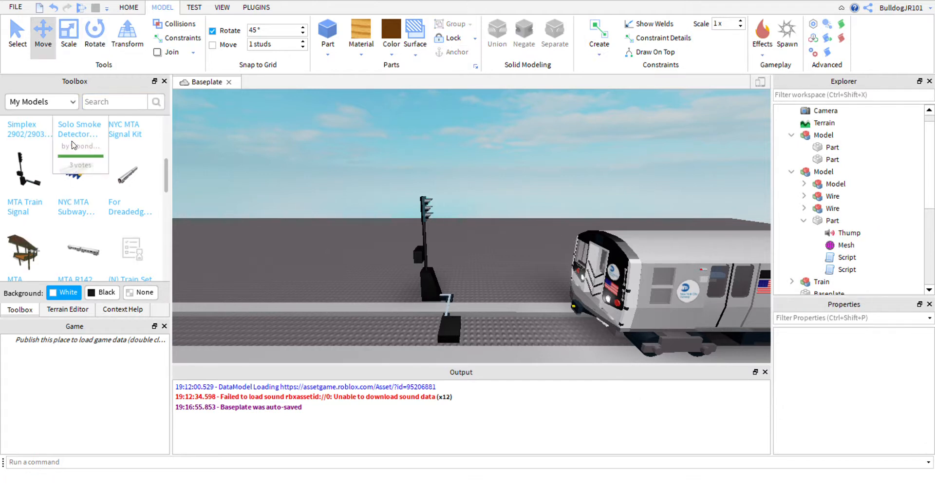
- Check the My Audio collection for a usable sound and return to My Models
left_click(53, 103)
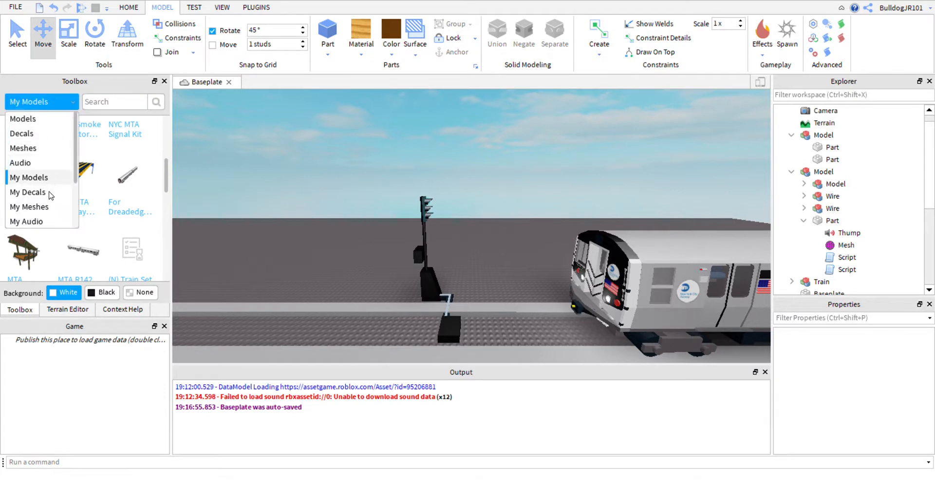
left_click(51, 222)
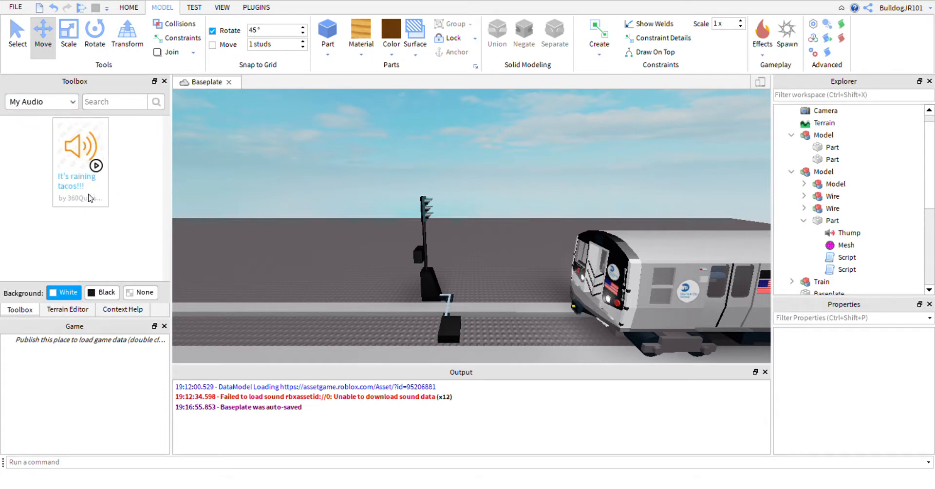
left_click(42, 102)
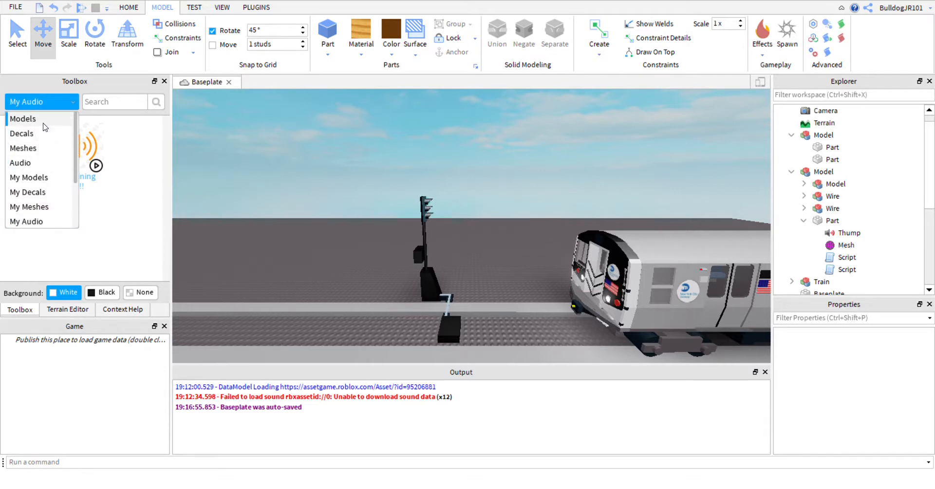
left_click(42, 177)
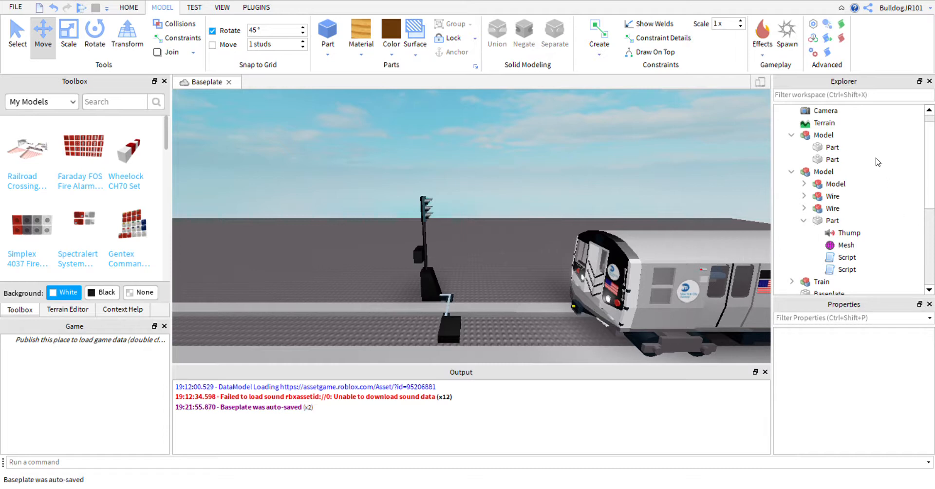
- Paste the "2 train to grand concourse" sound into the Workspace, preview it and set its Volume to 3
key("ctrl+v")
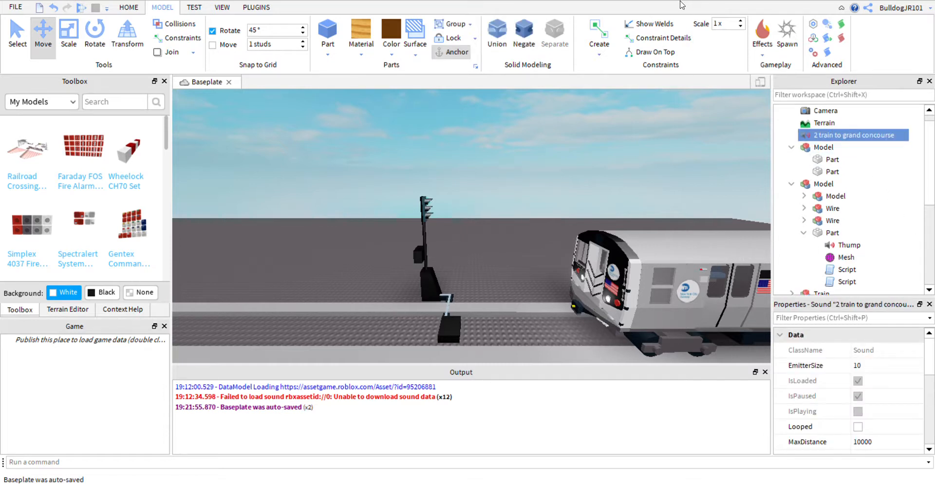
scroll(863, 444, "down", 3)
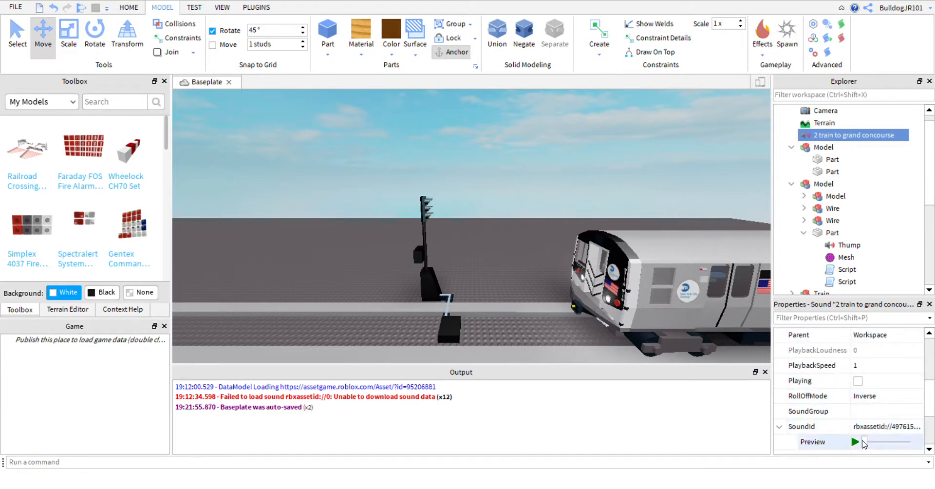
left_click(853, 442)
scroll(810, 446, "down", 3)
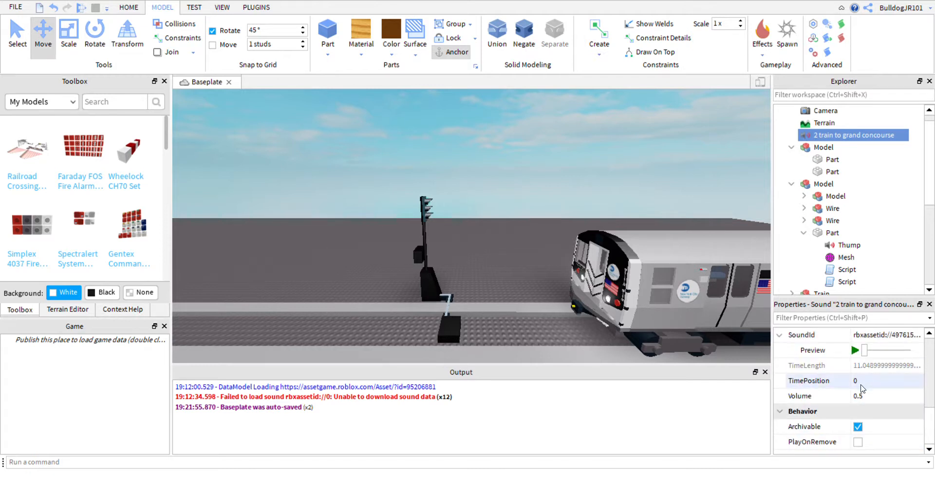
left_click(858, 403)
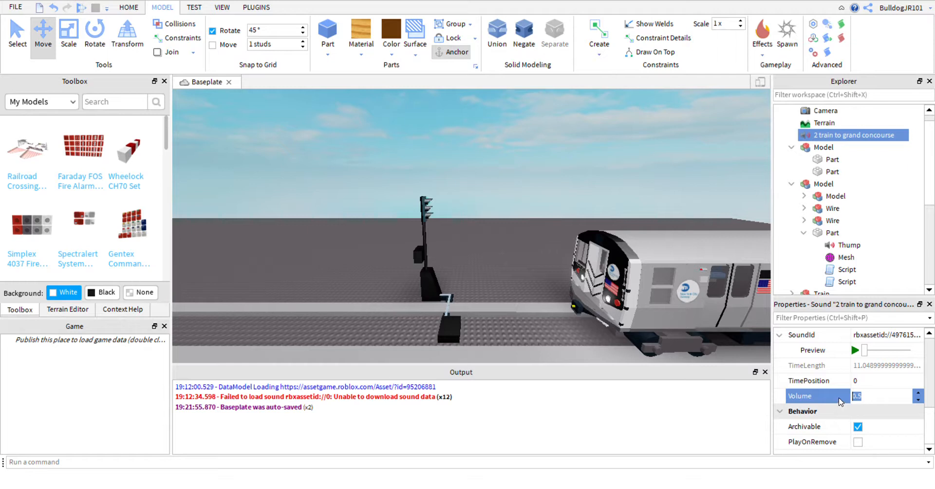
left_click(856, 350)
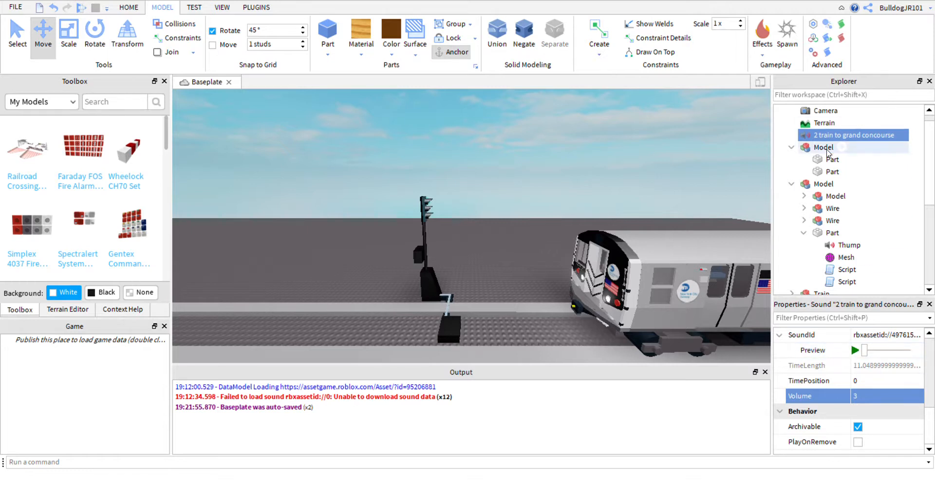
- Copy the SoundId rbxassetid://497615877 from the pasted train sound into the signal's Thump sound
left_click(884, 339)
key("ctrl+c")
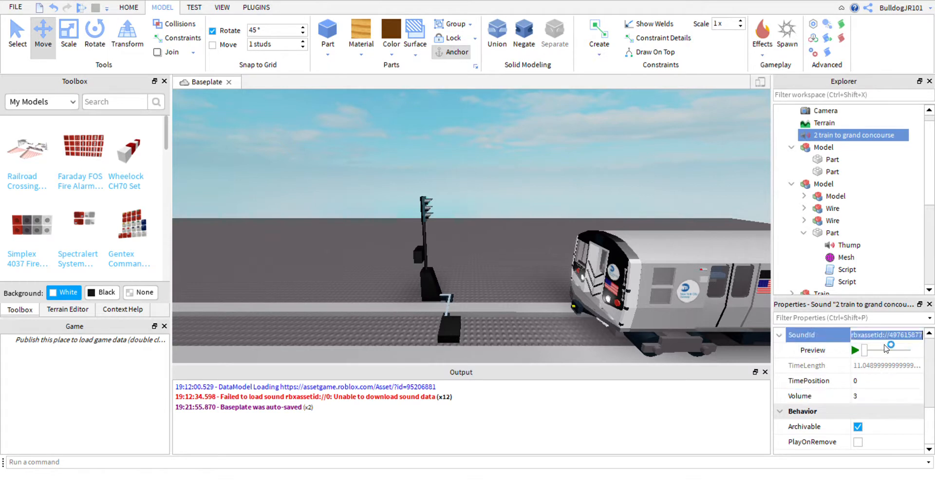
left_click(839, 246)
left_click(894, 341)
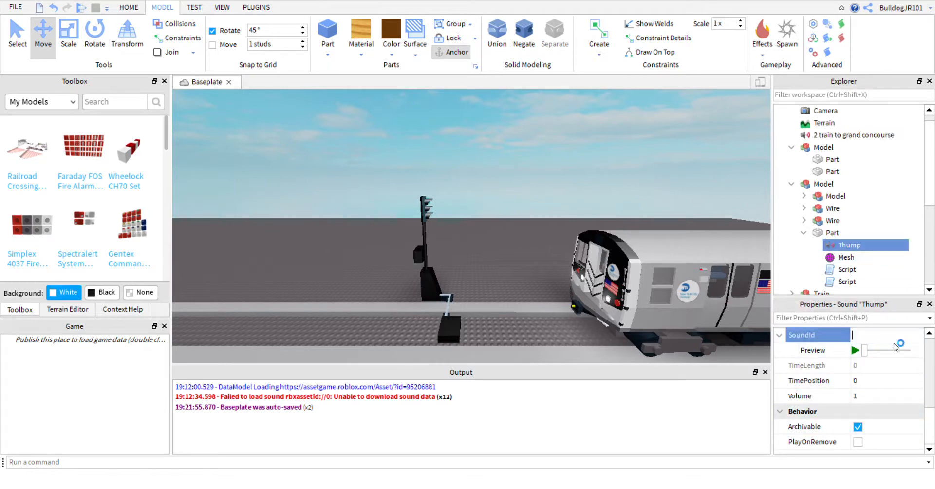
key("ctrl+v")
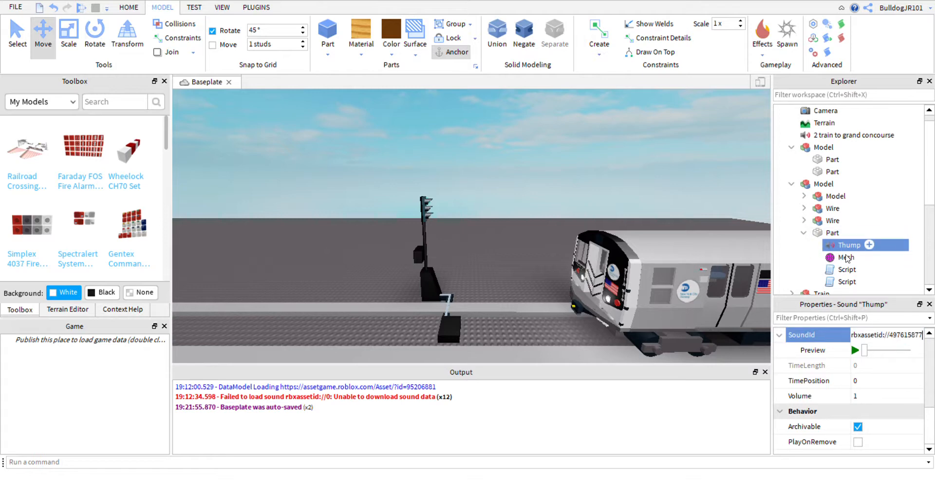
- Check the signal Part's first script, then remove the wait(1) and sp.Thump:Stop() lines from its second script
double_click(839, 269)
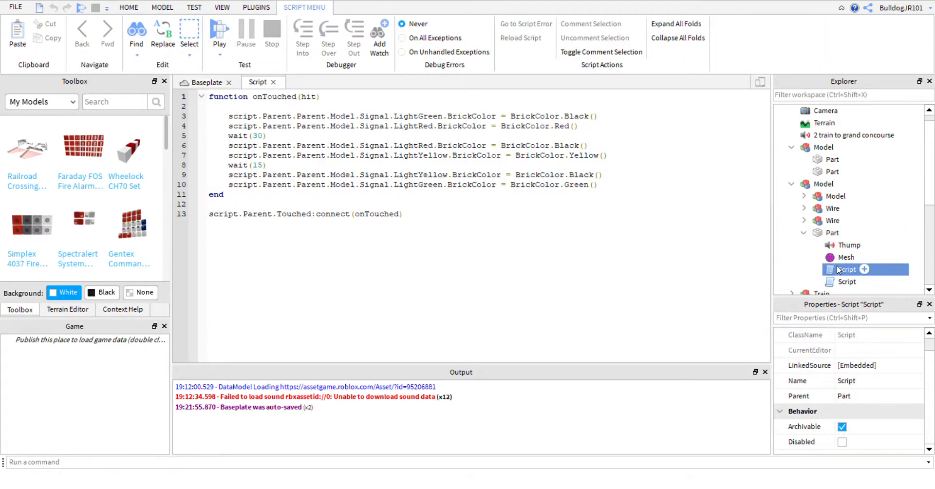
left_click(274, 82)
left_click(840, 282)
double_click(833, 281)
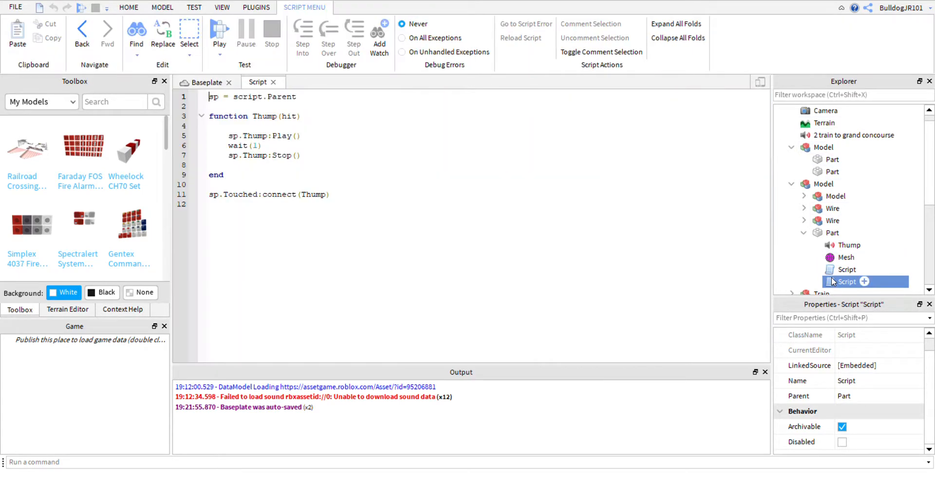
left_click_drag(303, 156, 227, 151)
key("BackSpace")
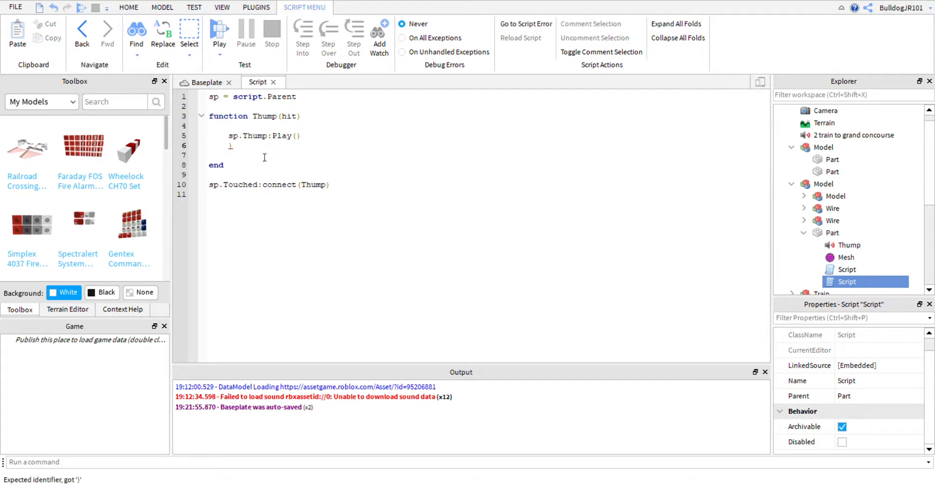
key("BackSpace")
key("BackSpace")
key("BackSpace")
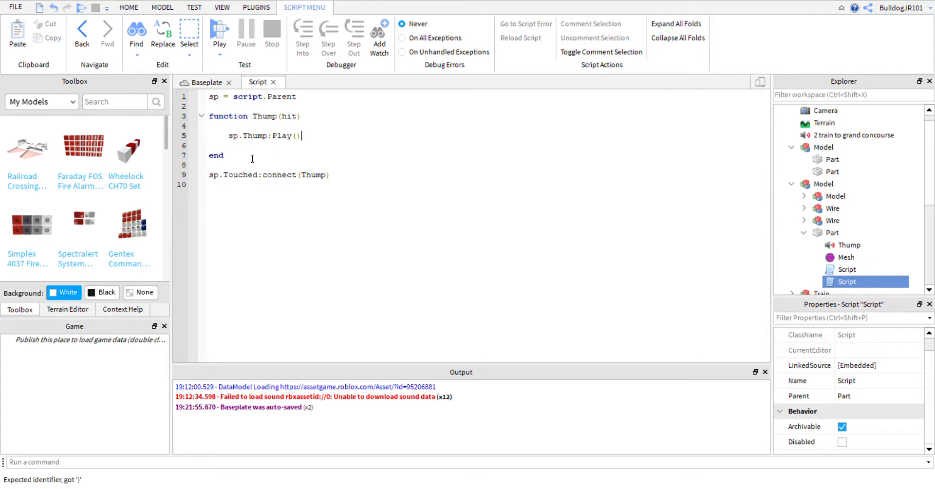
key("Return")
- Change the play line in the Thump function to sp.Speaker.Thump:Play() and close the script
left_click(300, 139)
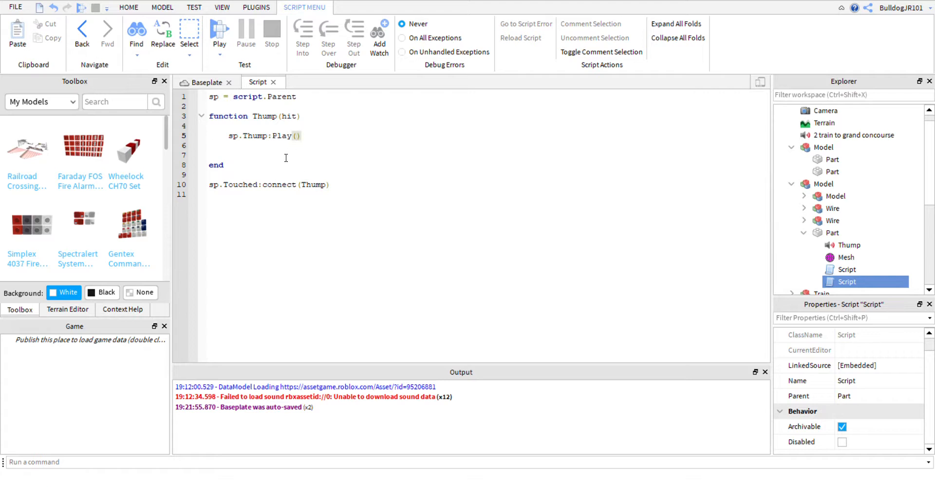
left_click(286, 156)
key("BackSpace")
key("BackSpace")
key("BackSpace")
key("BackSpace")
key("BackSpace")
key("BackSpace")
type(".")
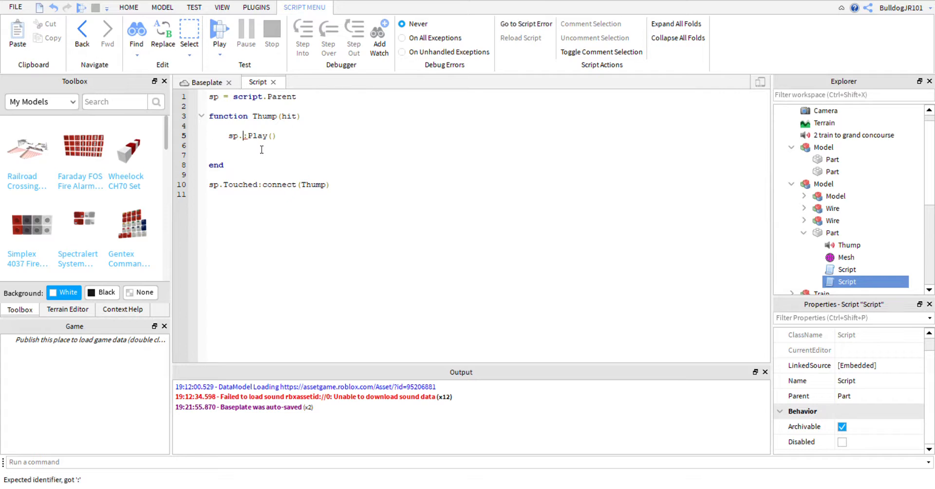
type("Speaker")
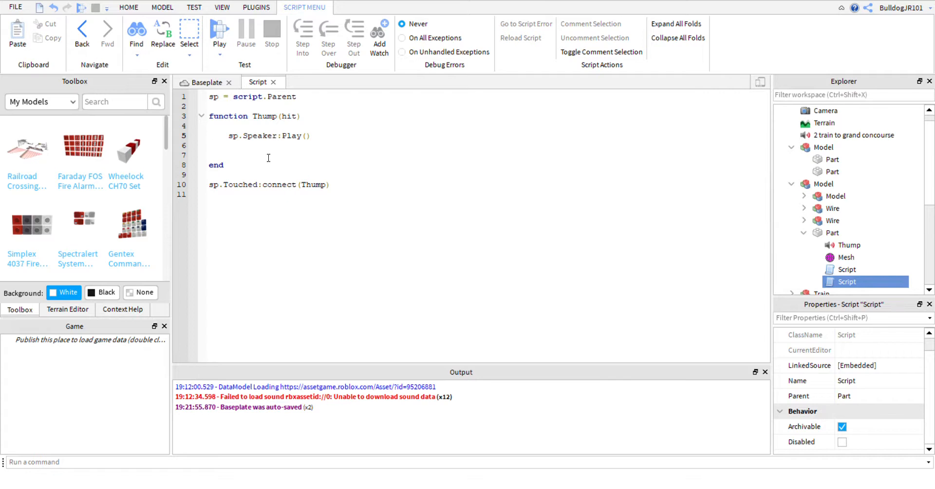
type(".T")
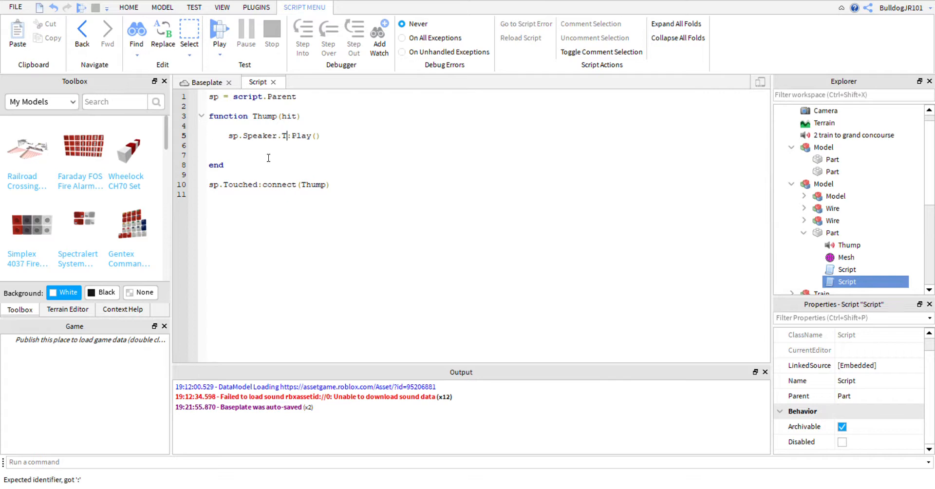
type("hump")
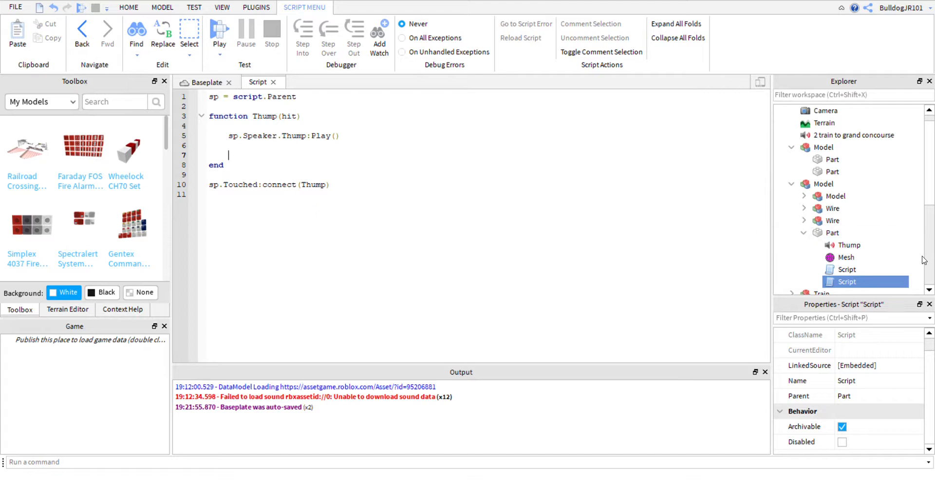
left_click(833, 233)
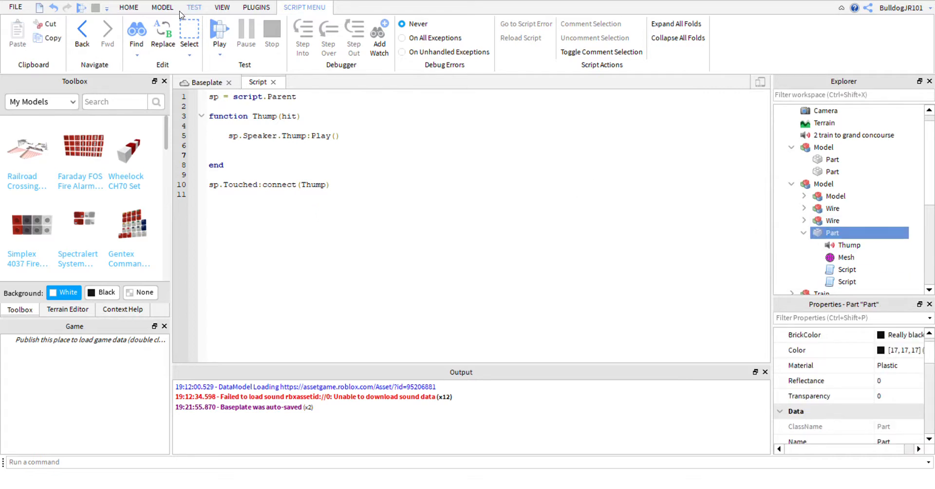
left_click(274, 82)
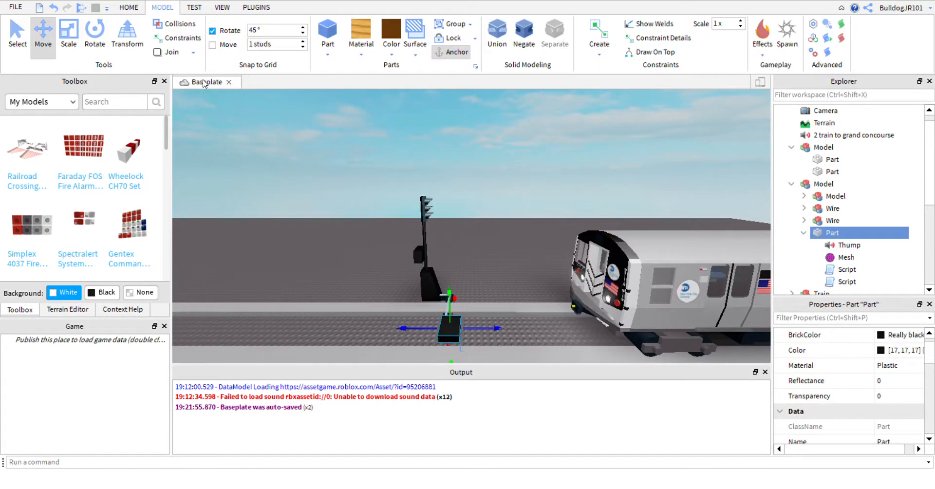
- Insert a new part, nest it inside the signal's Part and rename it Speaker
left_click(328, 30)
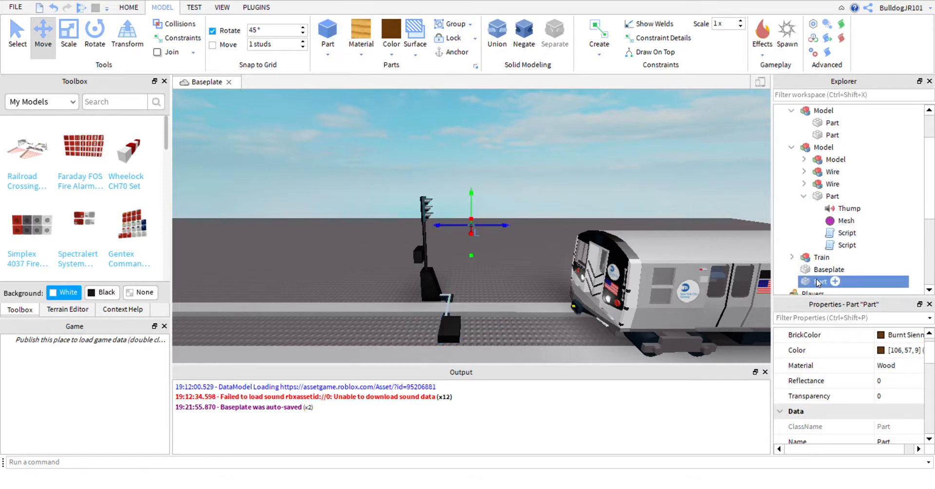
left_click_drag(820, 282, 851, 202)
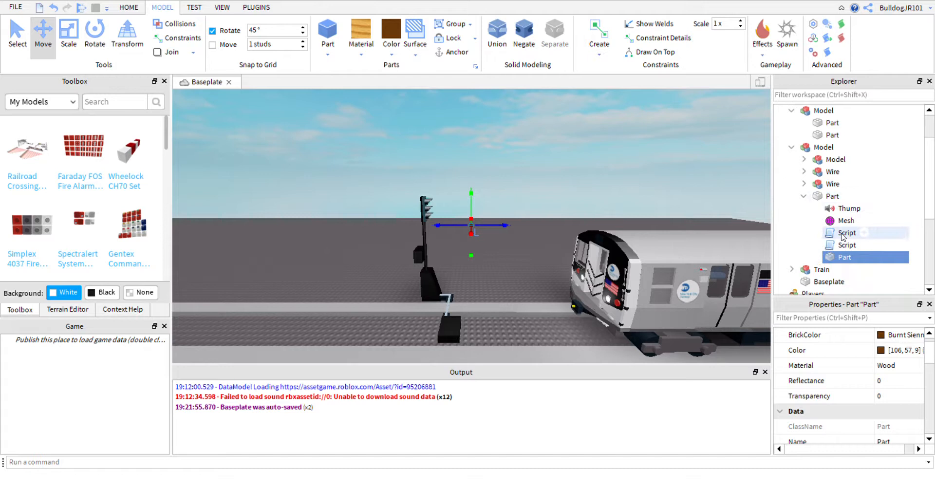
left_click(840, 258)
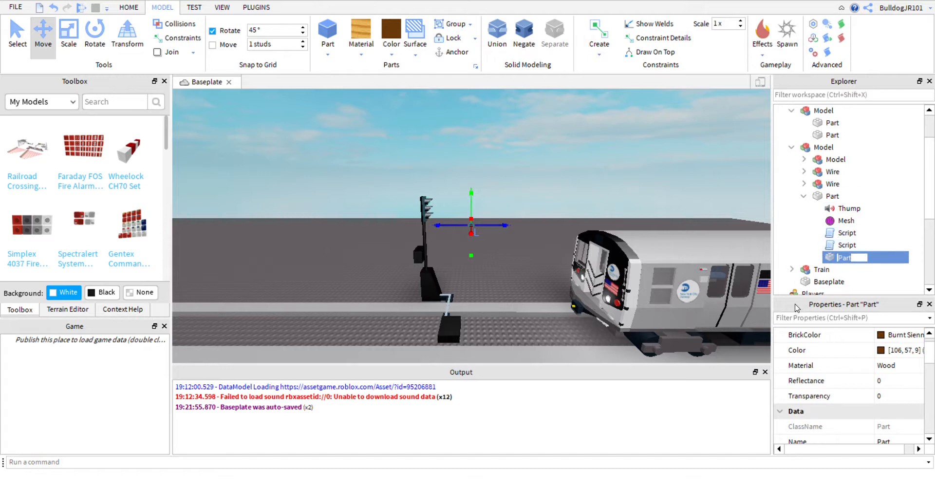
key("BackSpace")
type("Speaker")
key("Return")
left_click(579, 222)
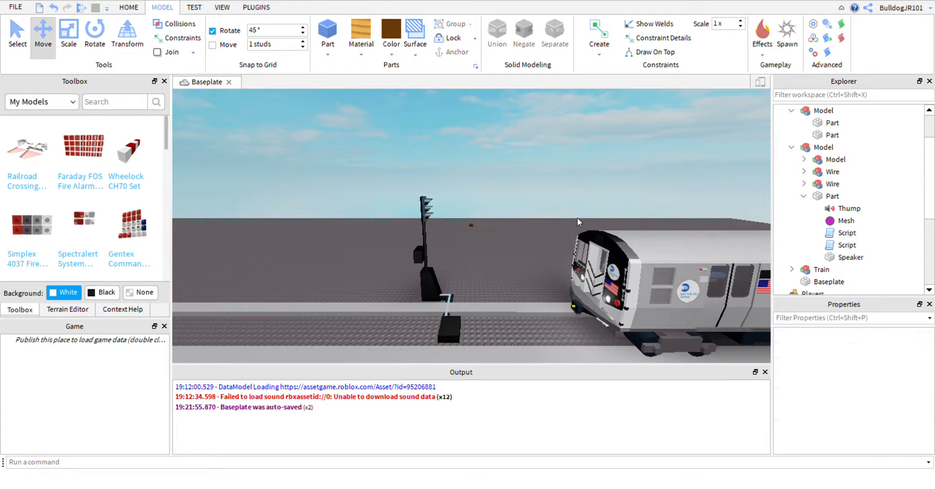
- Check the signal Part's touch script, then move the Thump sound from the signal Part into the Speaker part
left_click(841, 234)
double_click(845, 245)
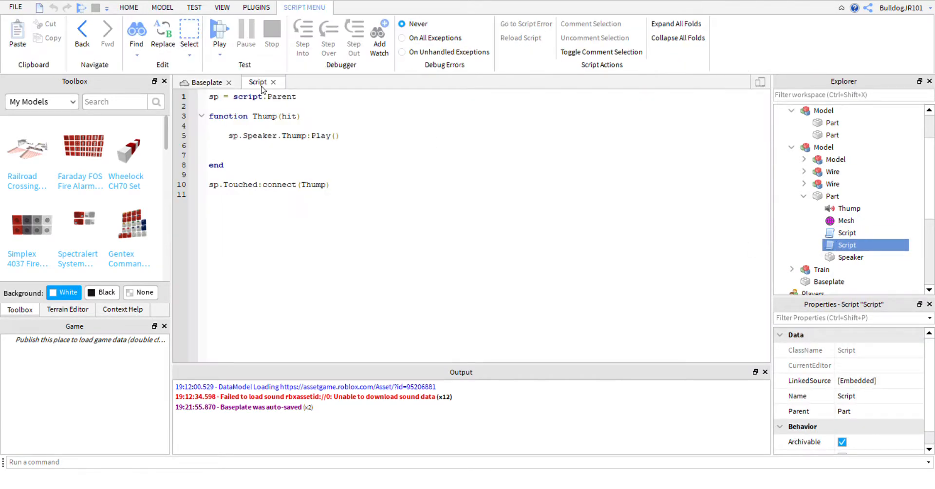
left_click(273, 82)
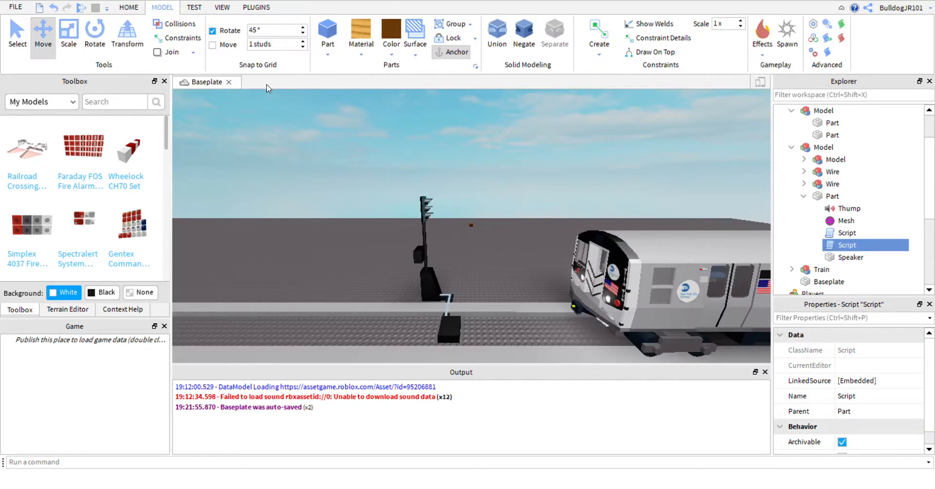
left_click(841, 211)
left_click_drag(869, 208, 848, 257)
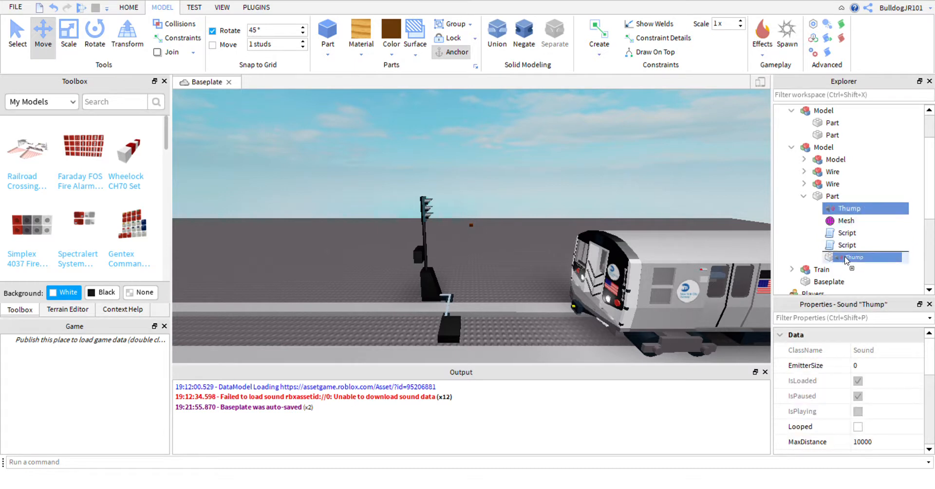
scroll(866, 380, "down", 5)
scroll(866, 376, "up", 1)
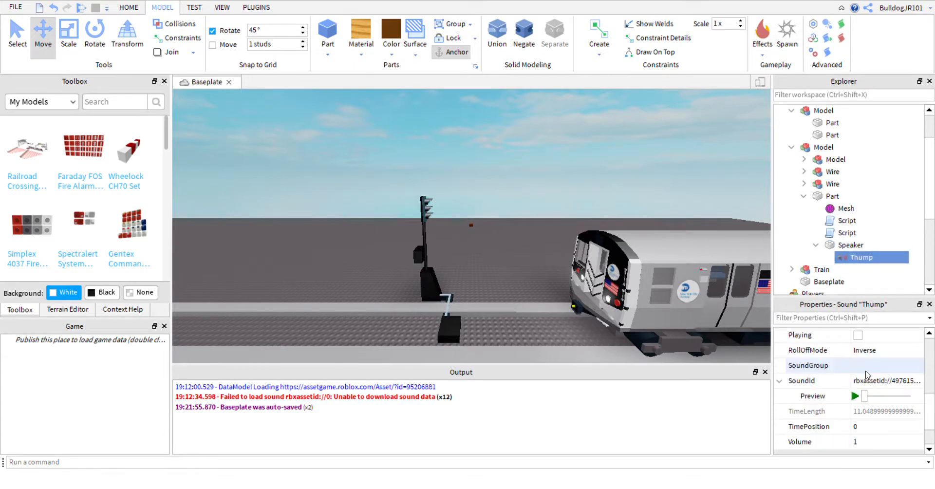
left_click(533, 215)
scroll(494, 241, "up", 5)
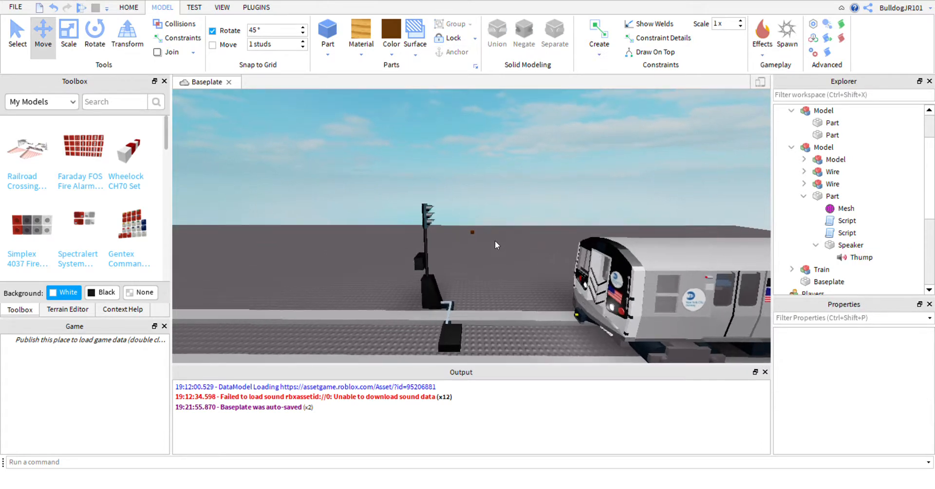
- Adjust the Volume of the Thump sound inside the Speaker part
left_click(861, 257)
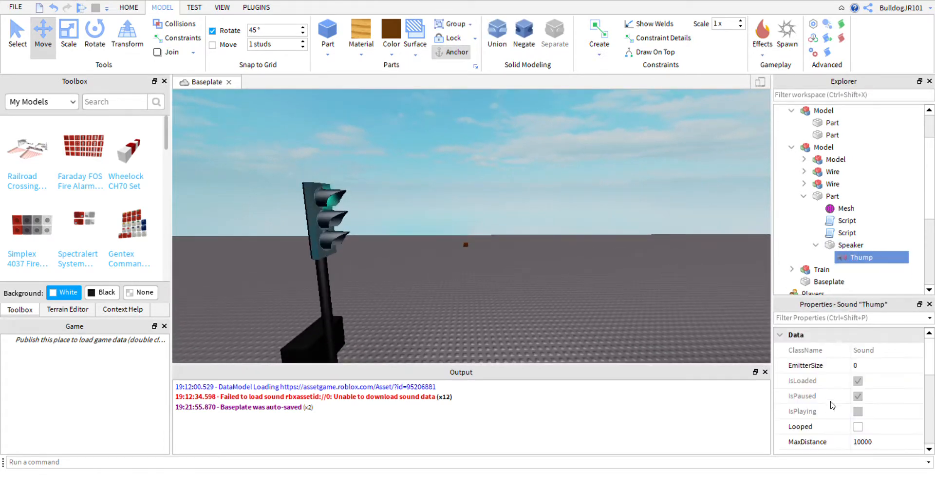
scroll(861, 390, "down", 3)
left_click(861, 396)
type("0")
left_click(630, 252)
- Change the Speaker part's material to Plastic and its color to Institutional white
scroll(628, 250, "up", 4)
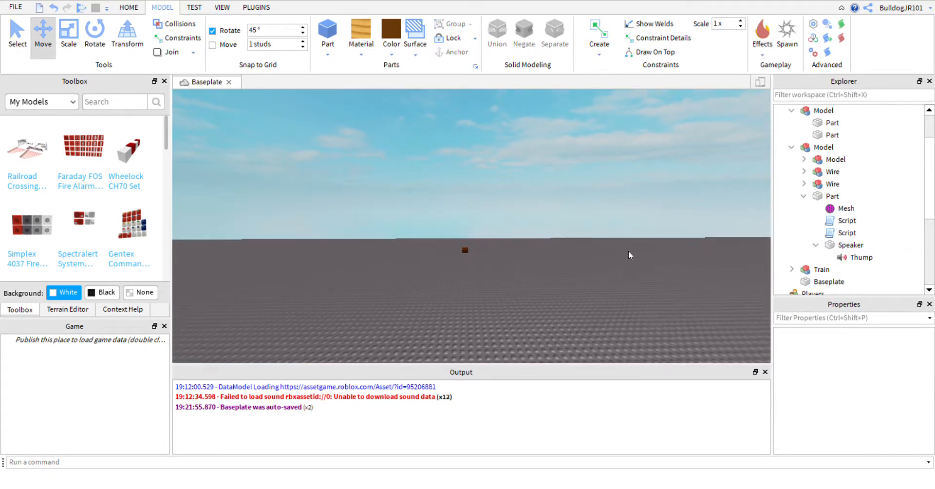
right_click_drag(629, 250, 627, 250)
scroll(627, 250, "up", 3)
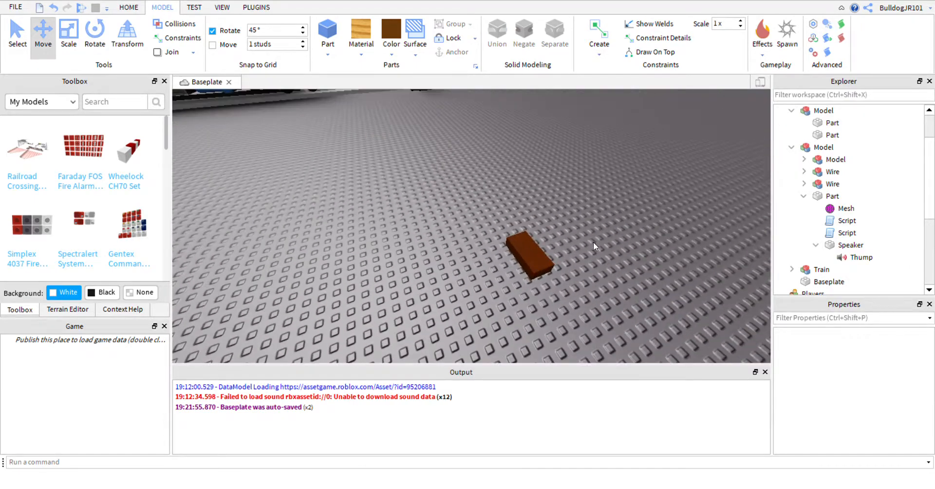
left_click(544, 261)
scroll(540, 252, "up", 3)
right_click_drag(539, 253, 540, 252)
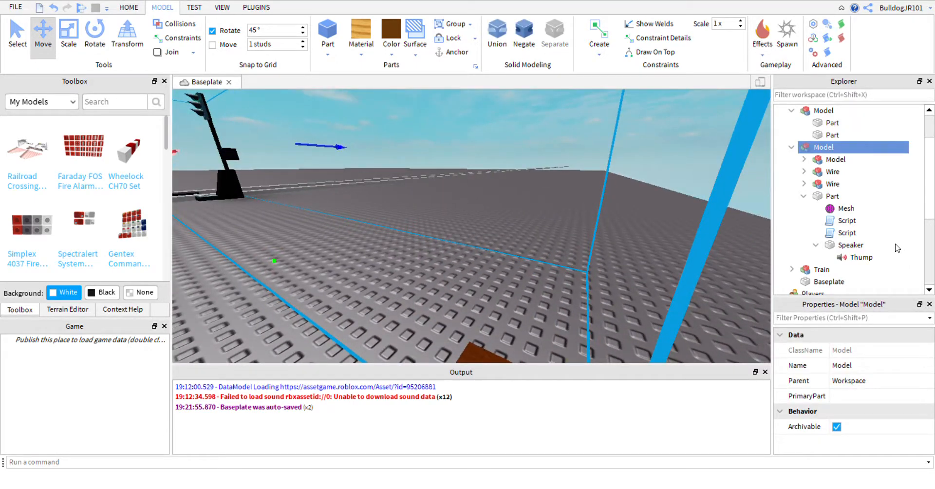
left_click(839, 248)
right_click_drag(464, 174, 437, 158)
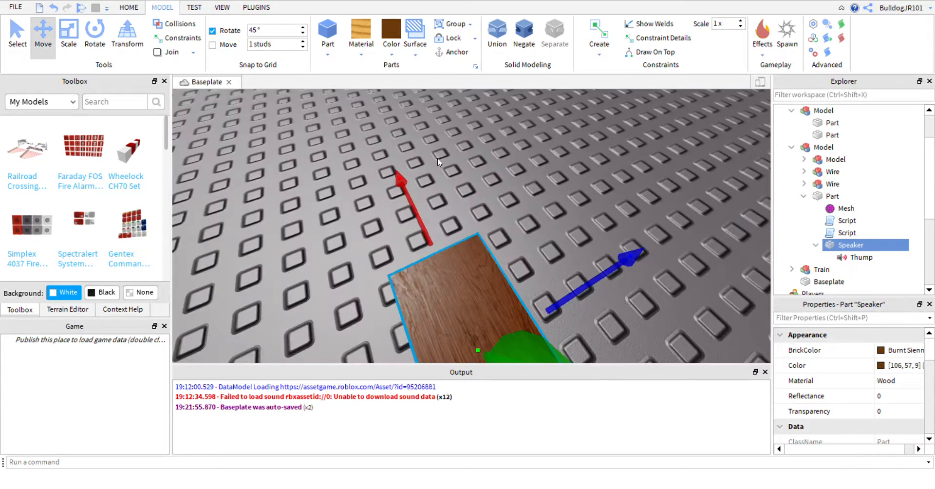
left_click(379, 50)
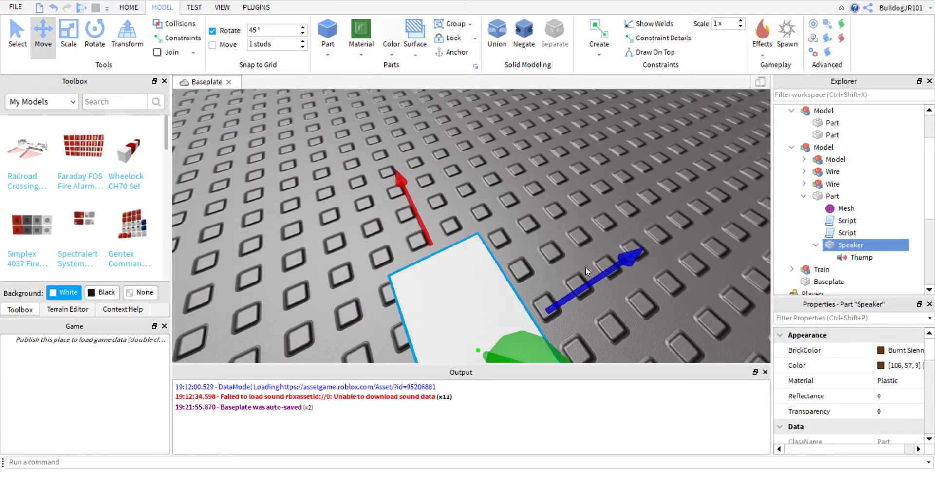
right_click_drag(574, 254, 574, 254)
- Scale the Speaker part horizontally to give it a roughly square footprint
left_click(68, 41)
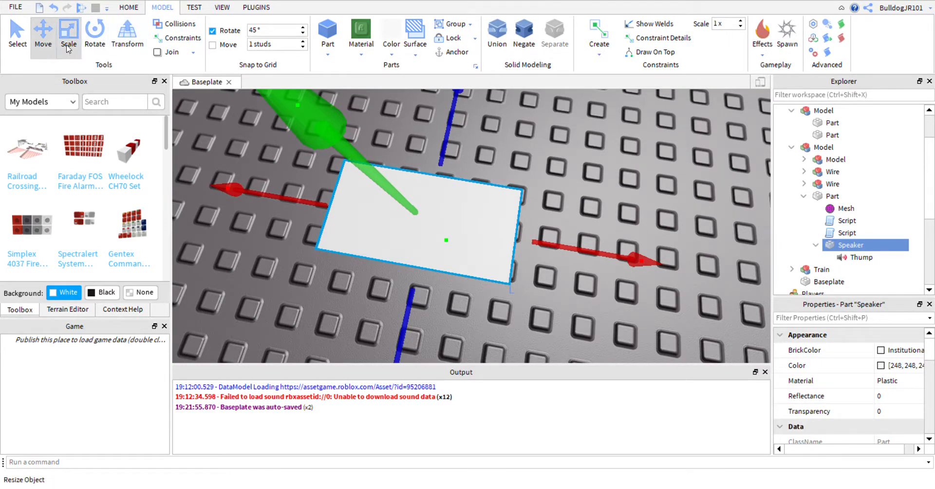
left_click(400, 323)
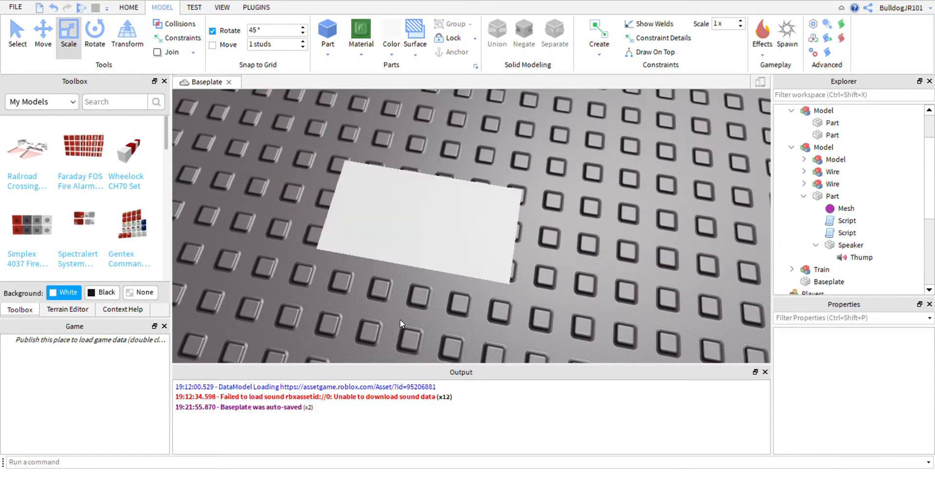
left_click(495, 191)
left_click(850, 245)
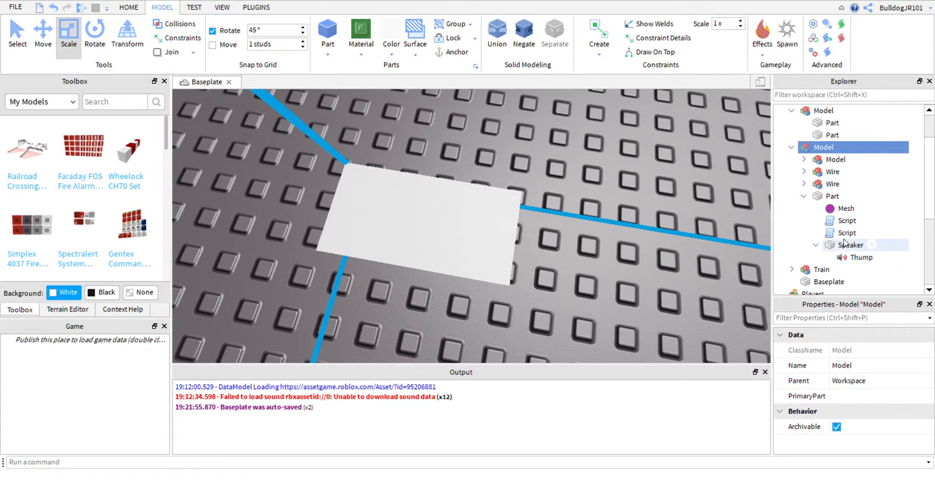
right_click_drag(404, 245, 403, 245)
left_click_drag(403, 245, 307, 237)
right_click_drag(306, 234, 309, 234)
- Increase the Speaker part's height with the Scale tool to make it a thick block
scroll(306, 235, "down", 4)
left_click_drag(531, 179, 535, 173)
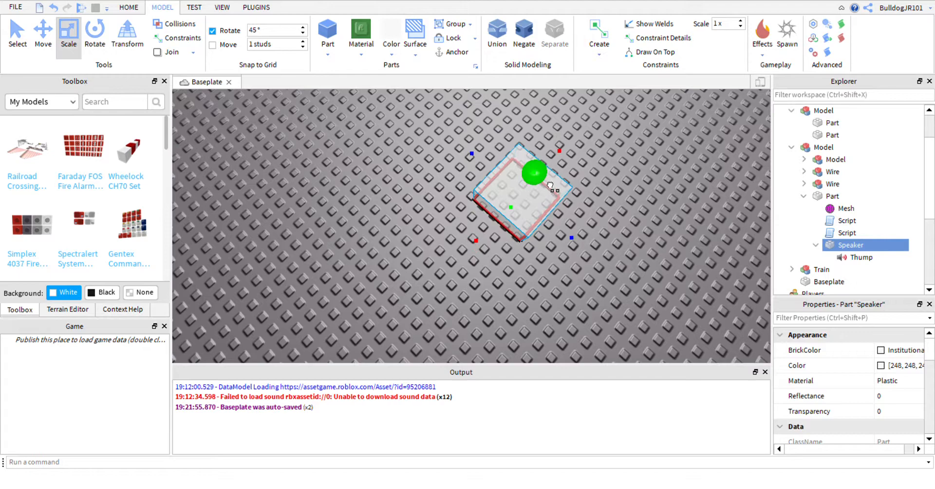
right_click_drag(550, 185, 493, 147)
left_click_drag(494, 146, 499, 140)
scroll(499, 139, "up", 4)
right_click_drag(500, 139, 500, 136)
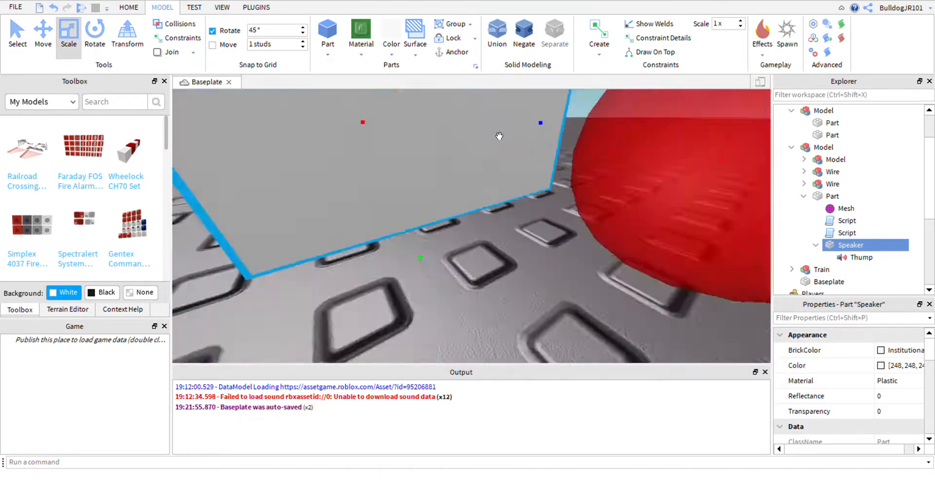
- Raise the Speaker part well above the baseplate so that its underside is accessible
key("f")
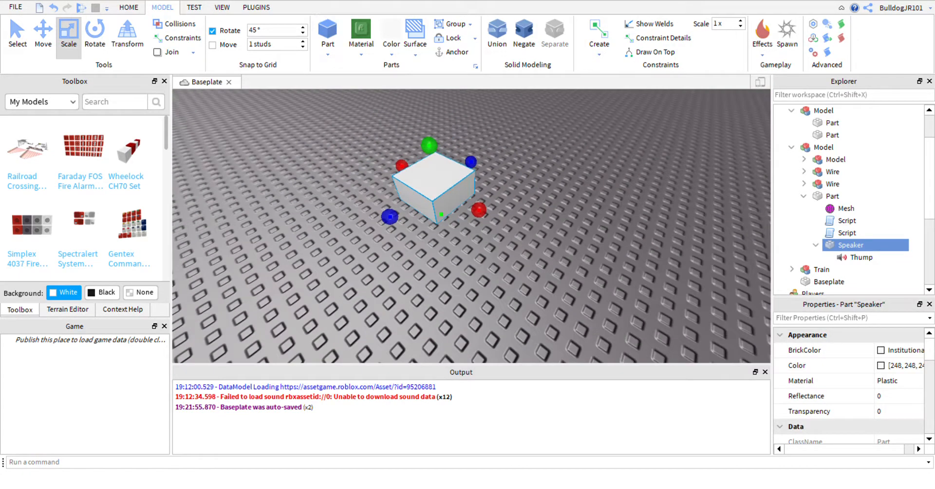
key("ctrl+2")
left_click_drag(458, 180, 449, 159)
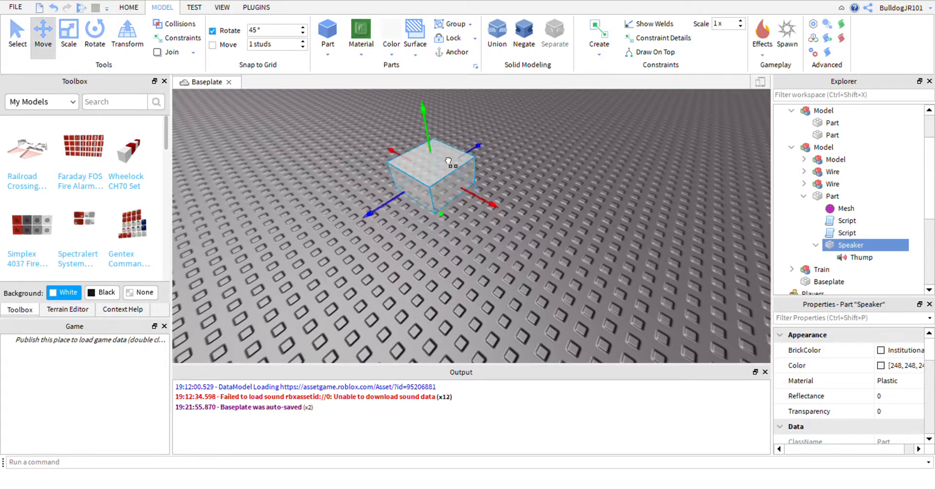
right_click_drag(449, 160, 449, 119)
- Search the Toolbox decals for "Speaker"
left_click(42, 101)
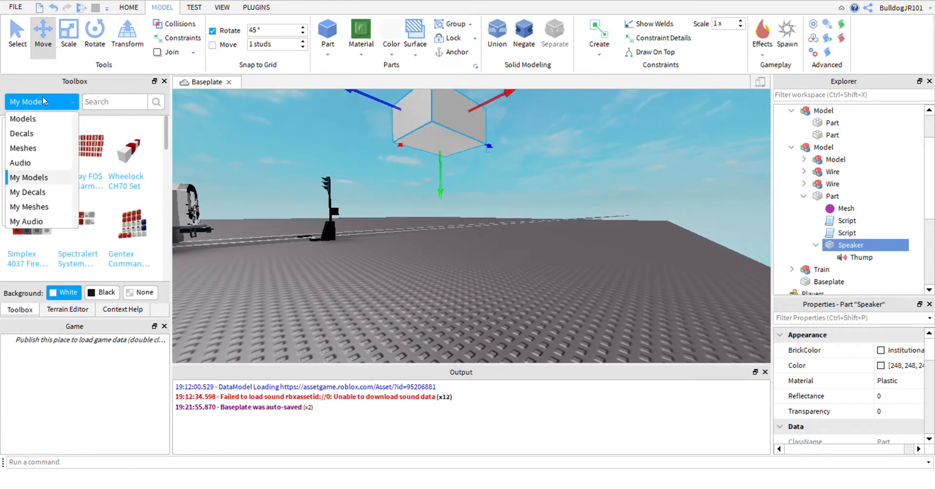
left_click(30, 131)
left_click(85, 104)
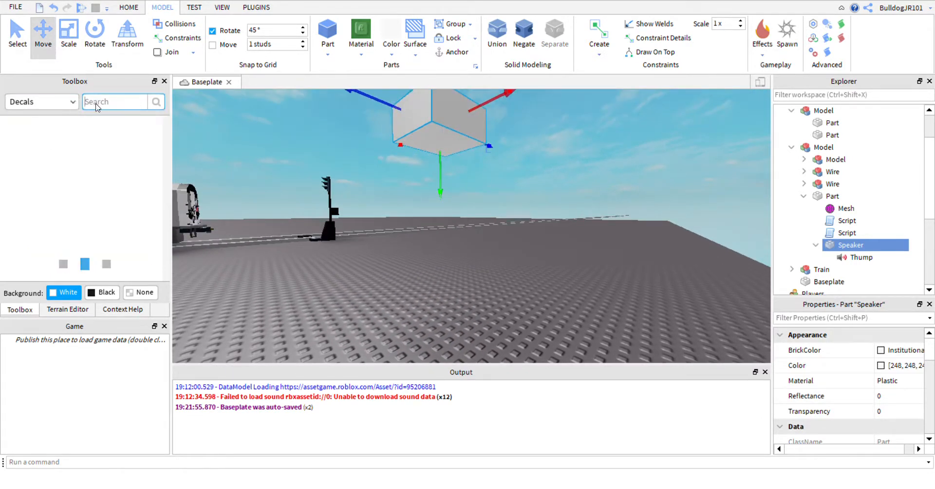
type("Sp")
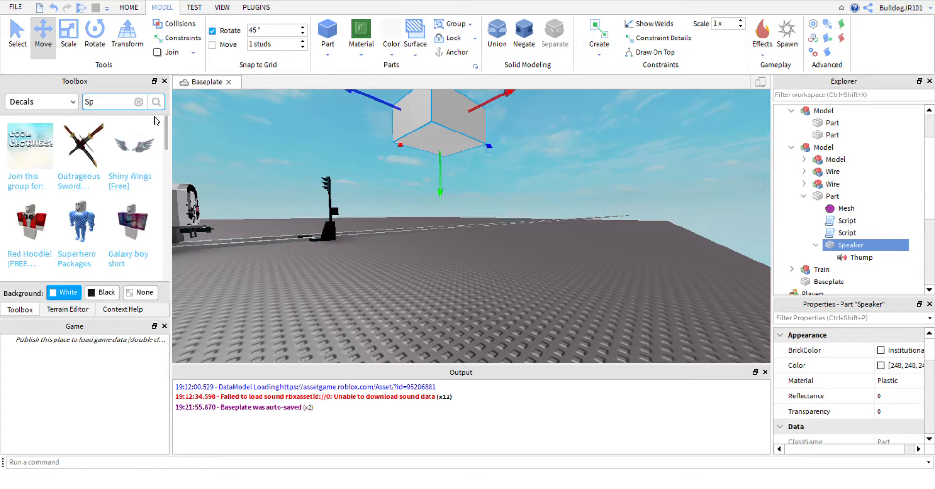
type("eaker")
key("Return")
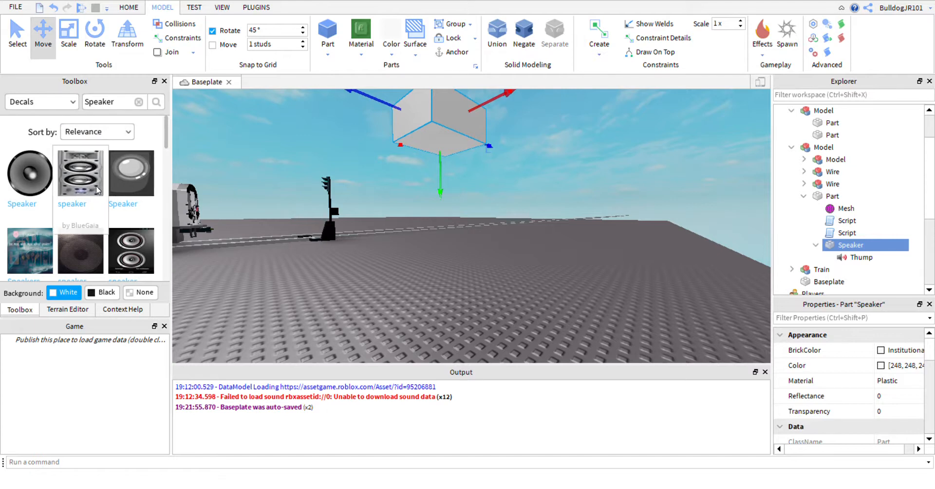
- Pick the round perforated speaker grille decal from the results and apply it to the Speaker part's underside
scroll(96, 186, "down", 3)
scroll(118, 185, "up", 5)
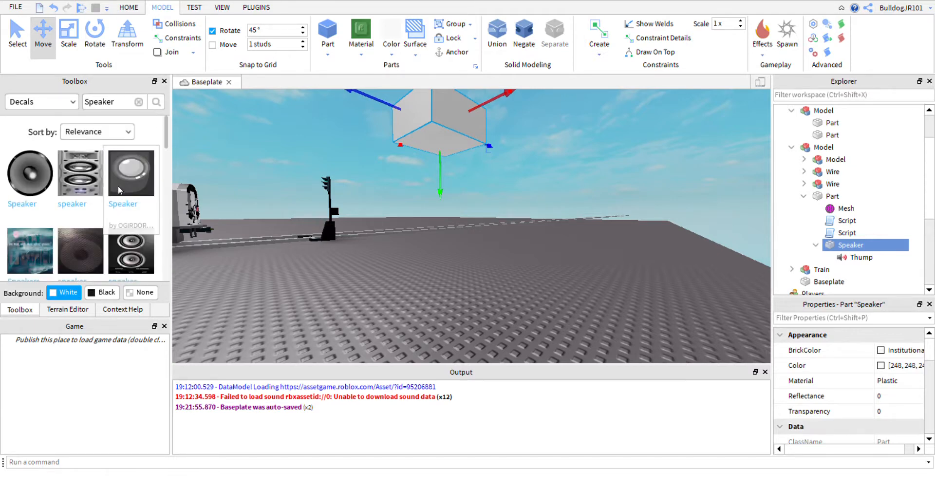
scroll(117, 190, "down", 2)
scroll(124, 200, "down", 3)
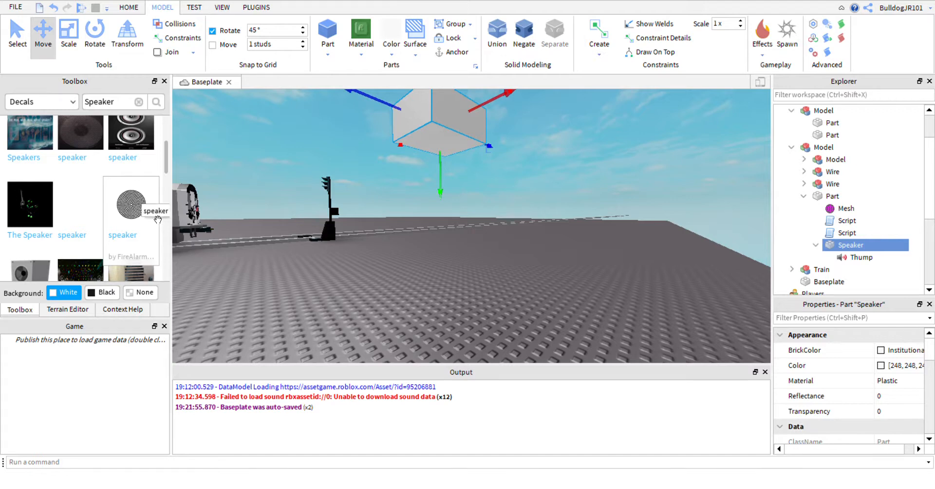
scroll(152, 212, "up", 5)
scroll(147, 207, "down", 2)
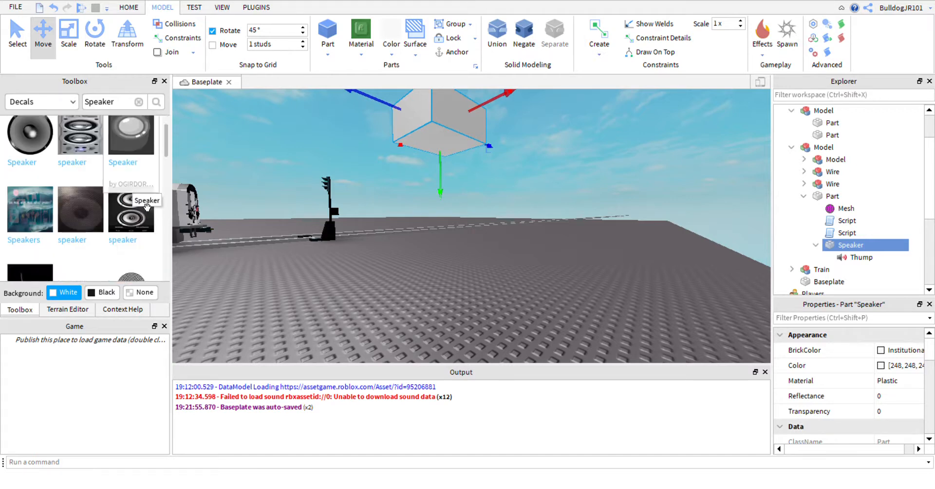
scroll(148, 222, "down", 1)
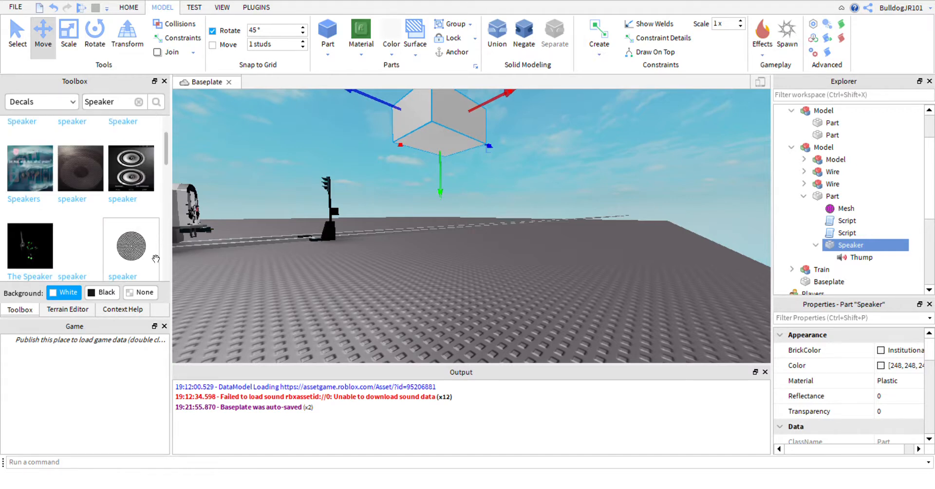
left_click_drag(155, 259, 427, 140)
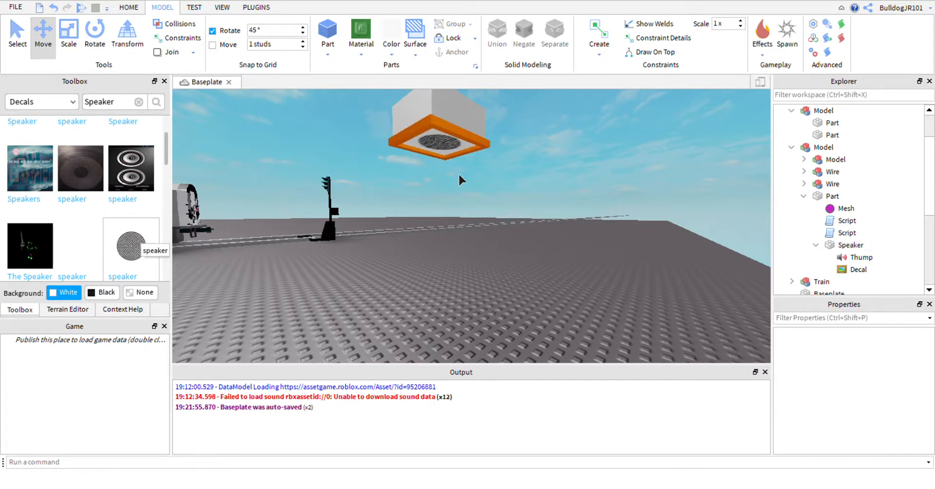
right_click_drag(469, 218, 512, 277)
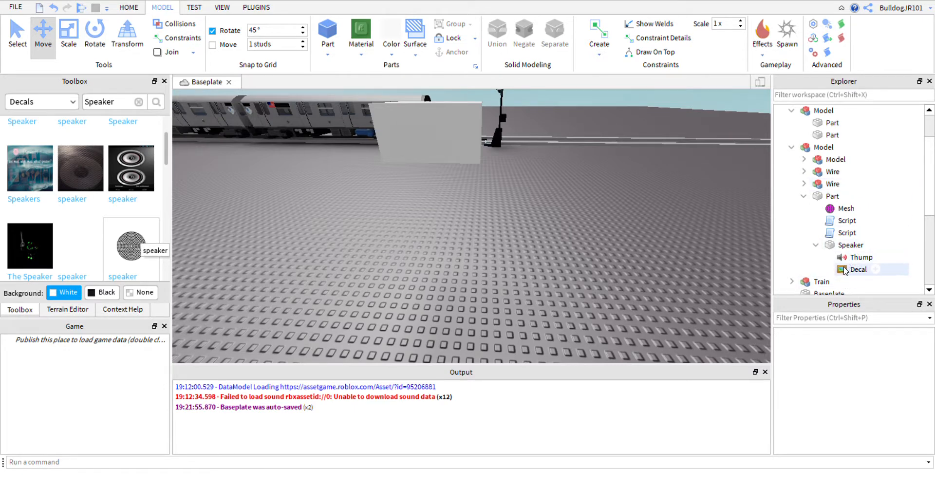
- Collapse the Speaker part's contents in the Explorer and select the Speaker part
right_click_drag(613, 215, 566, 195)
scroll(598, 200, "down", 5)
scroll(598, 199, "down", 3)
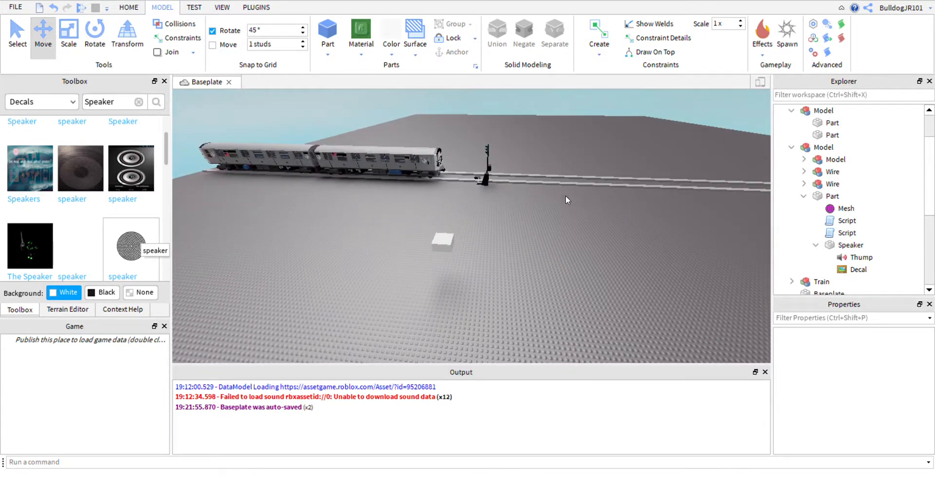
left_click(816, 245)
left_click(850, 245)
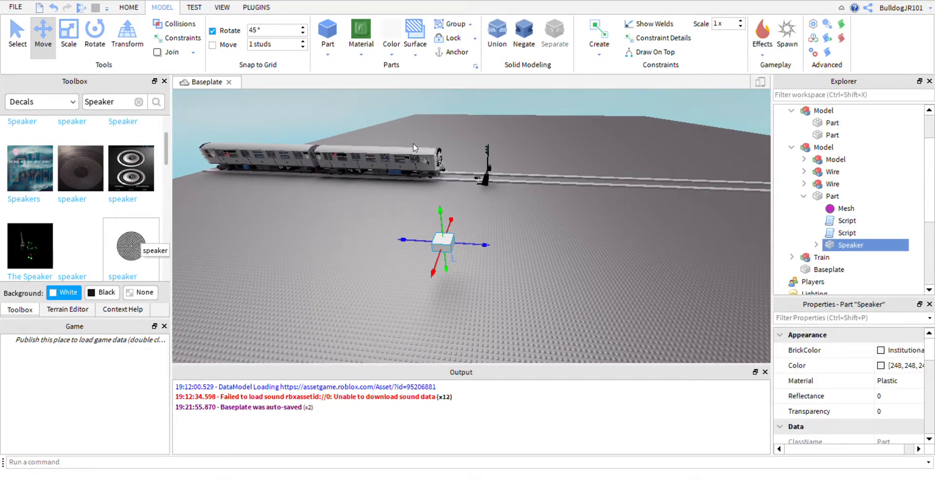
- Try sliding the Train model forward along the rails past the signal
right_click_drag(426, 174, 449, 229)
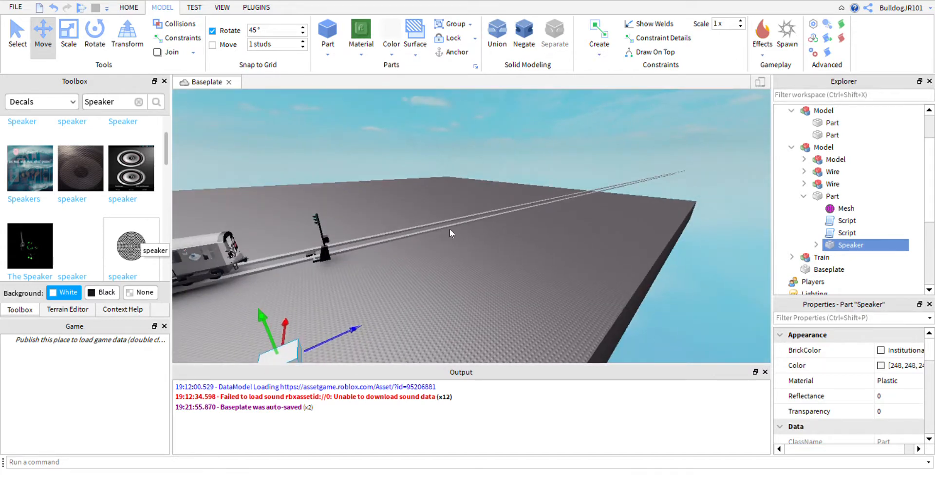
left_click(240, 278)
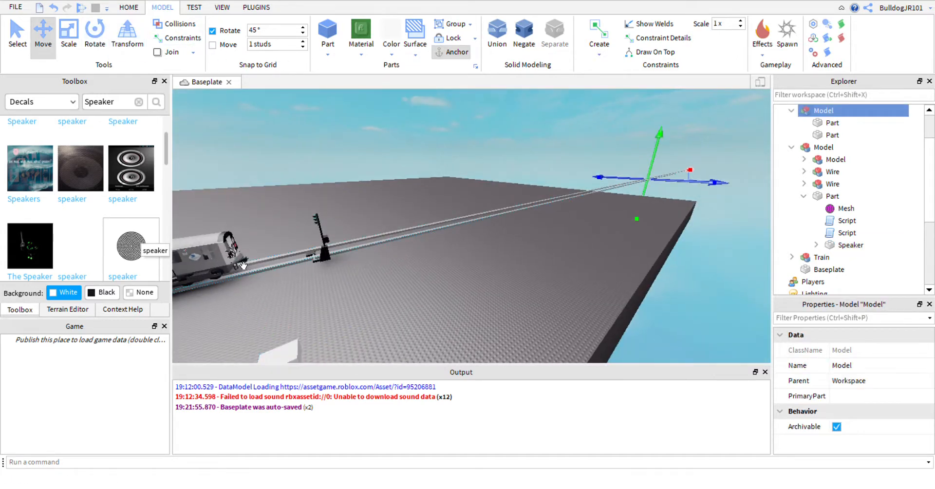
left_click(287, 260)
left_click_drag(487, 245, 578, 238)
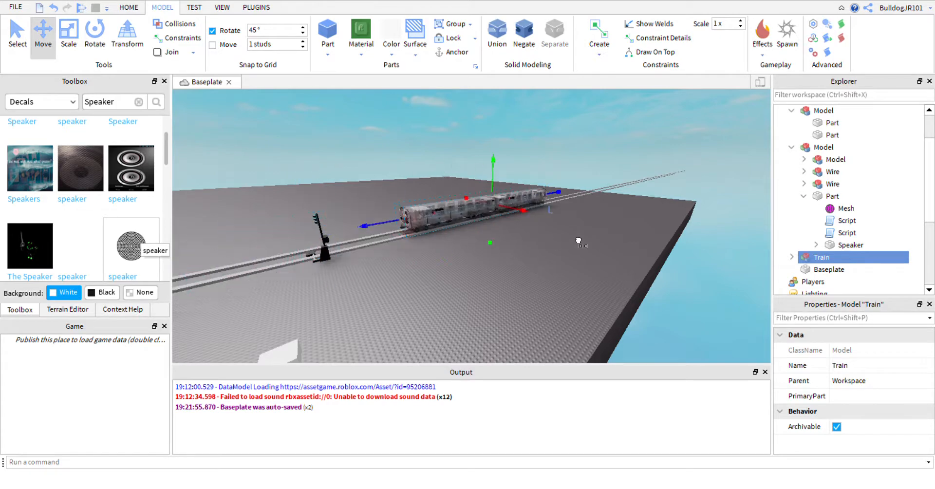
- Insert a new block part beside the train and rotate it a quarter turn horizontally with the Rotate tool
left_click(486, 262)
right_click_drag(486, 262, 572, 193)
scroll(538, 192, "up", 5)
scroll(572, 193, "down", 5)
left_click(328, 30)
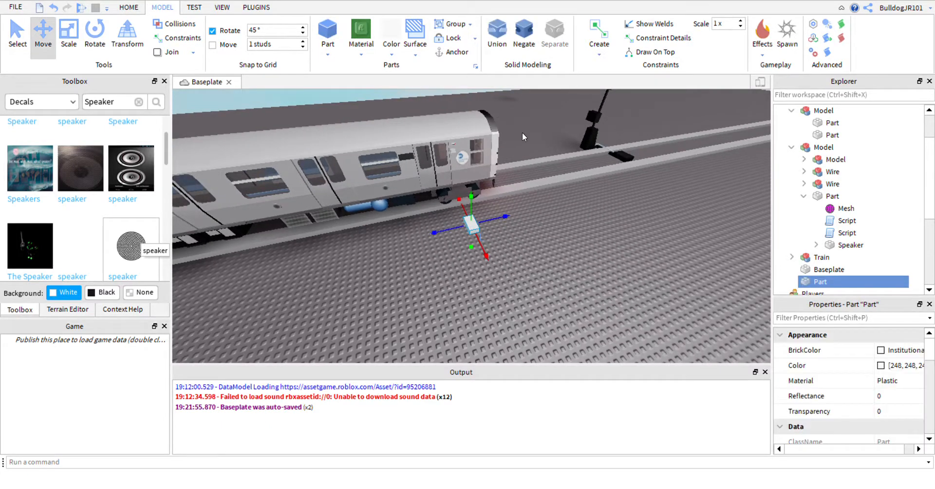
scroll(487, 206, "up", 5)
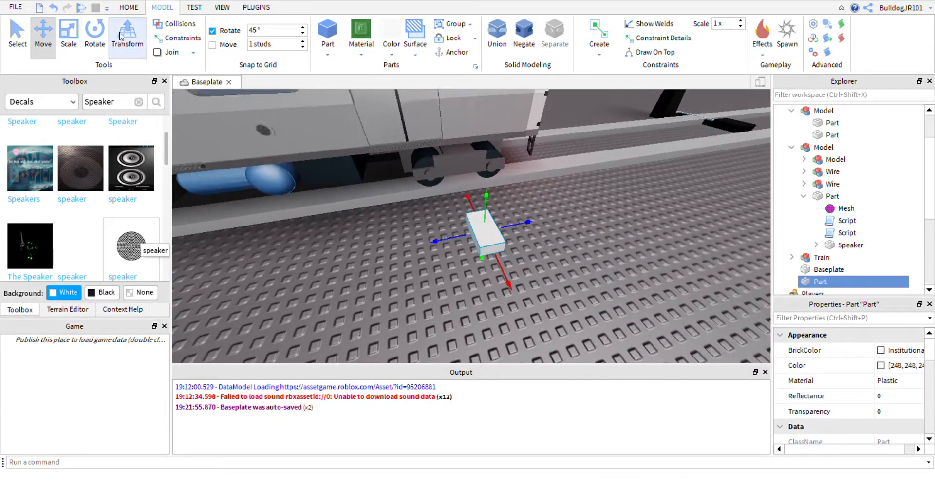
left_click(94, 33)
left_click_drag(482, 212, 405, 250)
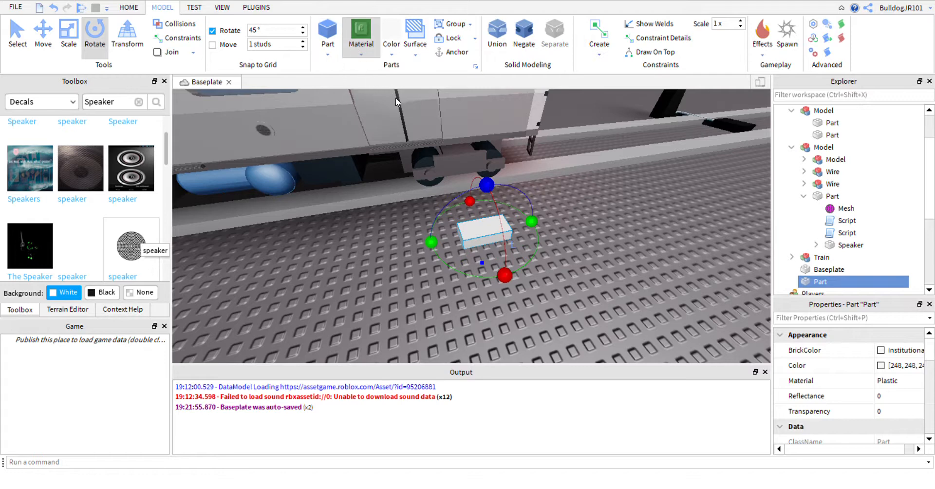
- Set the new part's material to Concrete and its colour to Smoky grey
left_click(384, 125)
right_click_drag(522, 157, 522, 157)
scroll(522, 156, "up", 3)
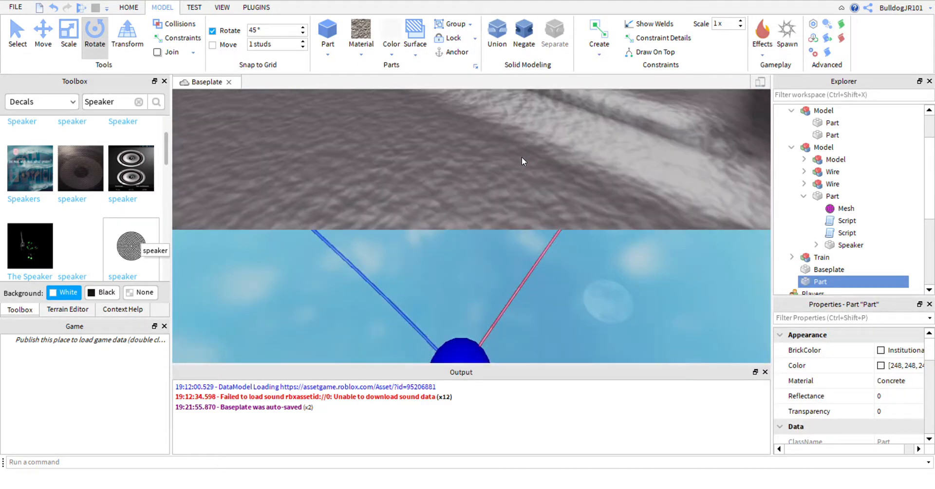
scroll(522, 157, "down", 5)
scroll(522, 156, "up", 4)
scroll(537, 172, "down", 6)
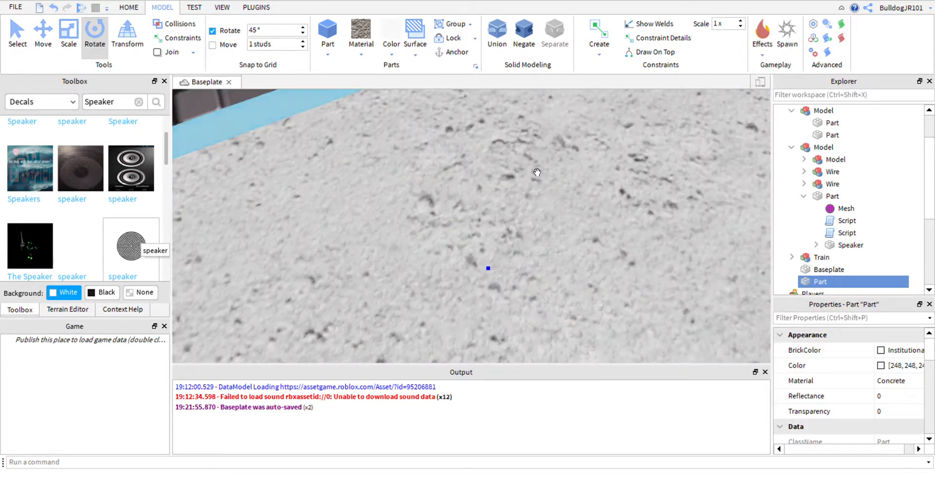
scroll(425, 169, "down", 5)
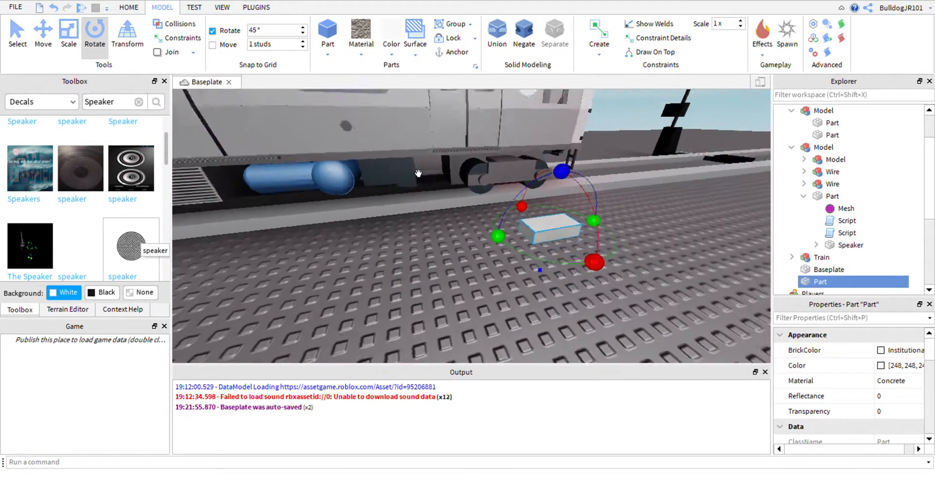
left_click(518, 259)
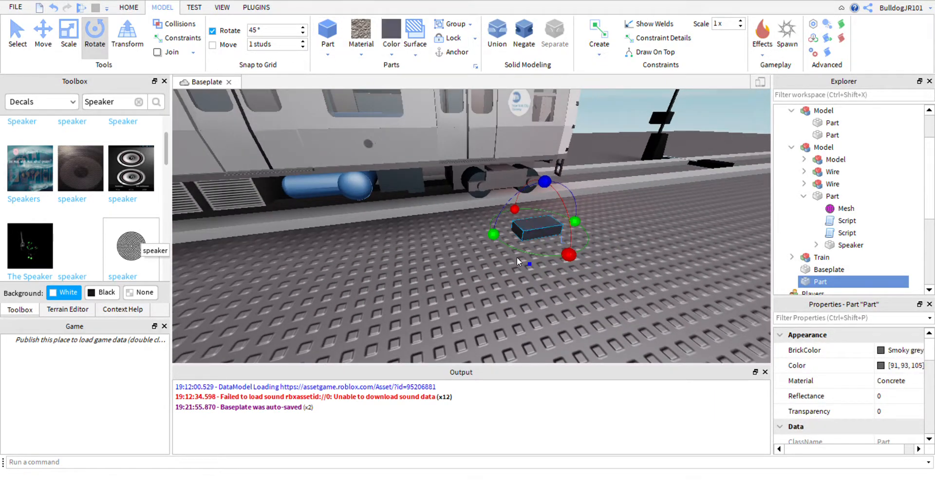
- Move the grey concrete part across the baseplate, away from the train
right_click_drag(516, 258, 521, 240)
scroll(519, 241, "up", 4)
scroll(520, 241, "down", 4)
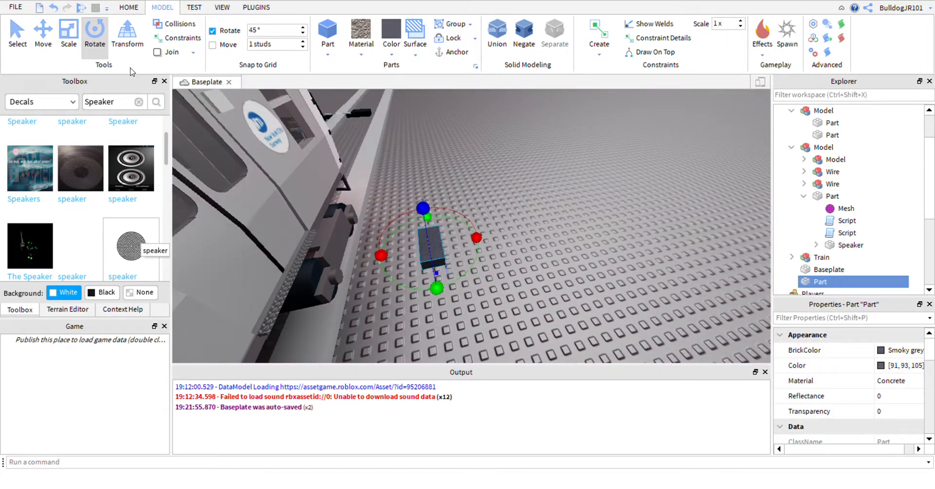
left_click_drag(443, 247, 506, 210)
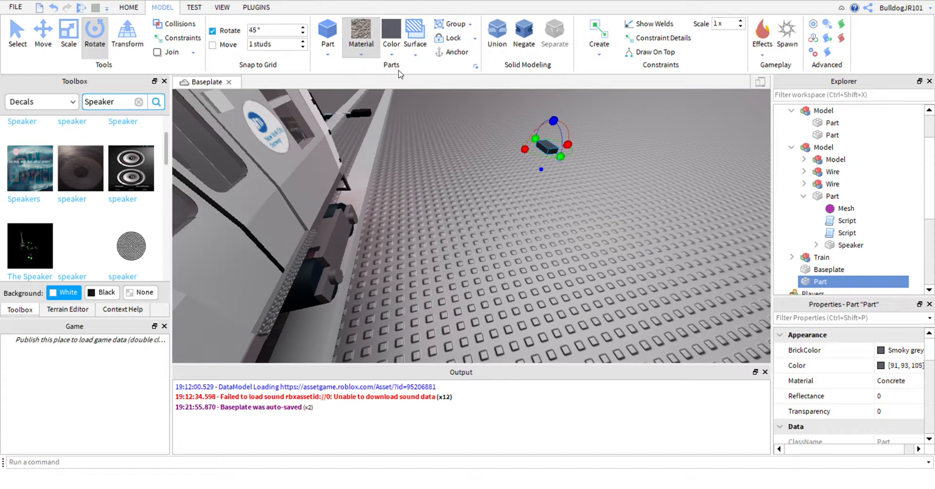
- Insert a New Yeller plastic part, rotated a quarter turn, and place it beside the train
left_click(471, 165)
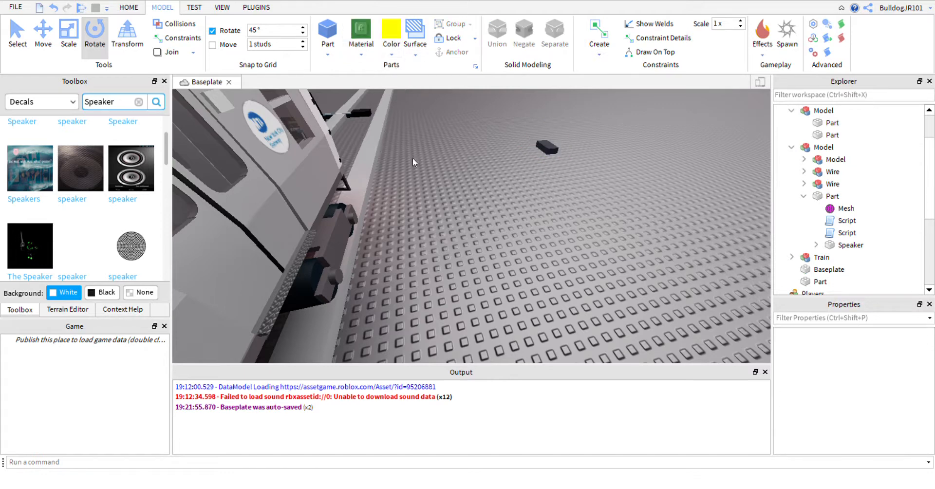
left_click(328, 31)
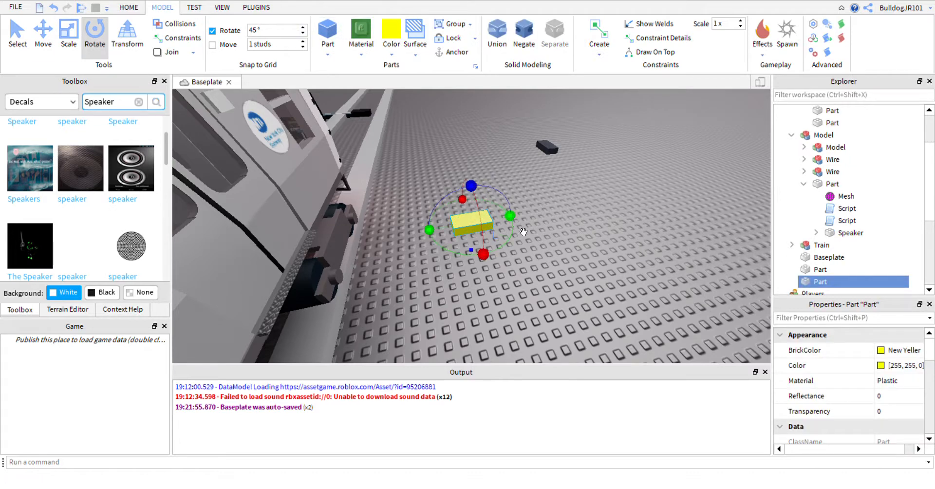
left_click_drag(510, 215, 512, 201)
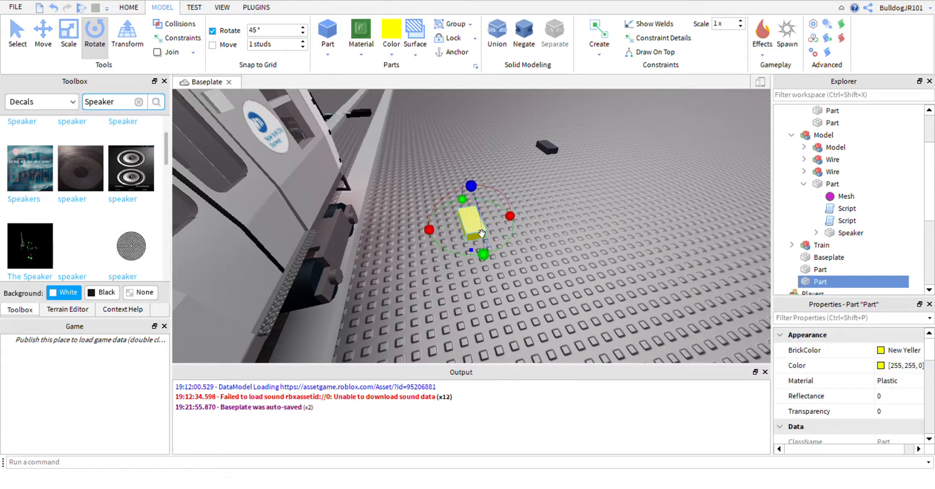
left_click_drag(481, 232, 359, 146)
- Scale the yellow part into a large block beside the train, with its top lowered to about the door-sill level
left_click(69, 34)
right_click_drag(438, 229, 513, 236)
left_click_drag(549, 195, 516, 201)
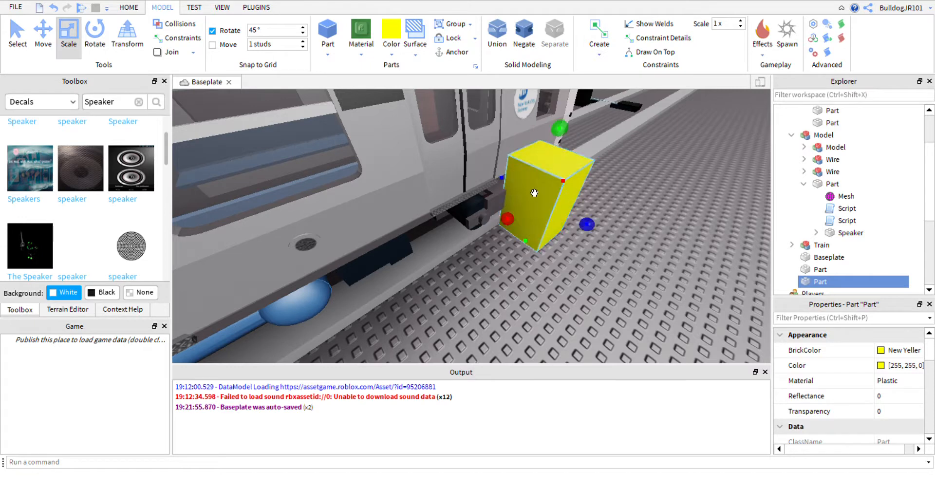
left_click_drag(559, 129, 553, 164)
scroll(552, 162, "up", 3)
right_click_drag(551, 162, 543, 176)
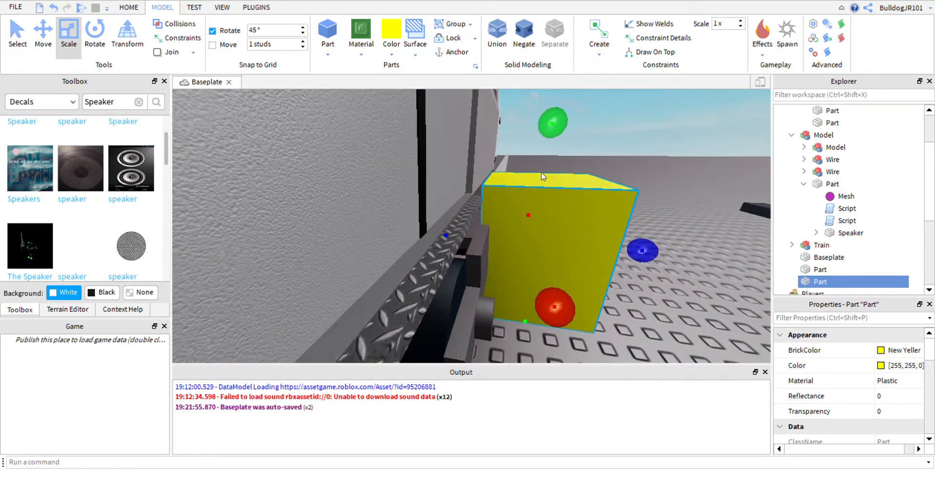
left_click_drag(543, 177, 312, 270)
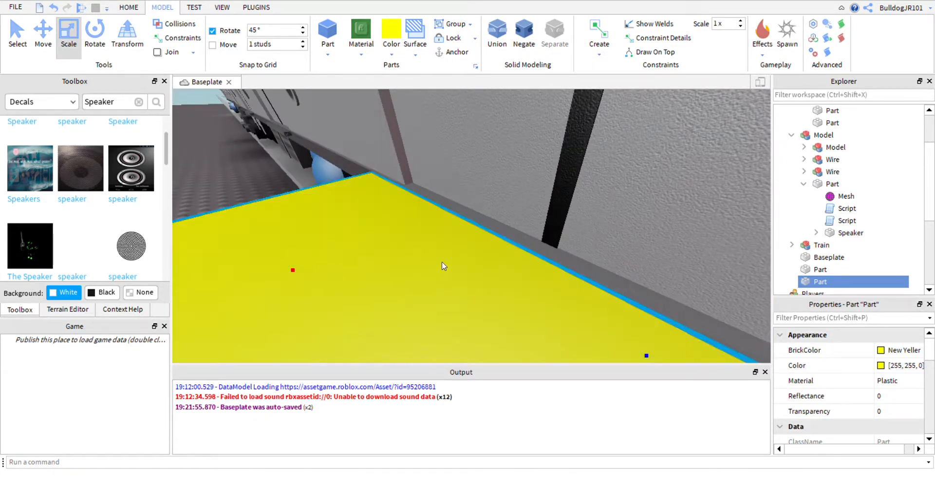
- Adjust the yellow block's train-facing side so that it clears the train's diamond-plate step
right_click_drag(442, 265, 578, 268)
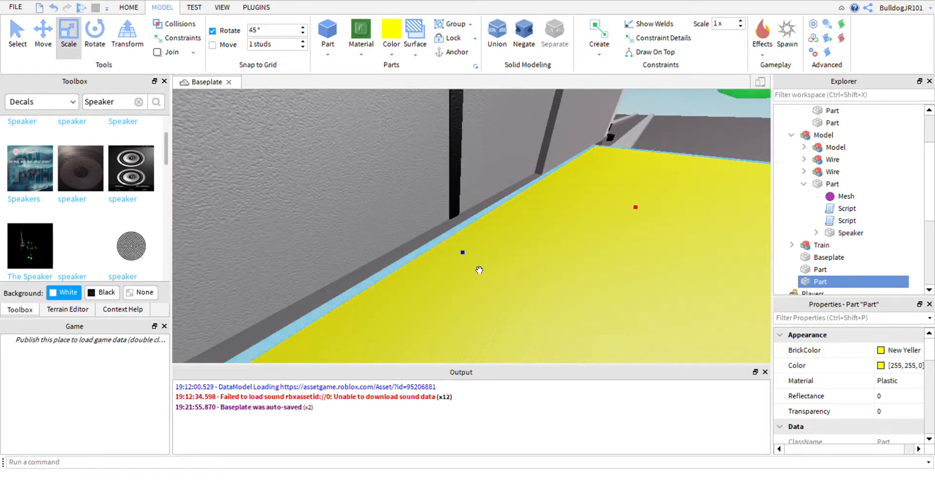
mouse_move(480, 270)
left_mouse_down()
mouse_move(499, 272)
mouse_move(472, 265)
mouse_move(502, 272)
mouse_move(486, 261)
left_mouse_up()
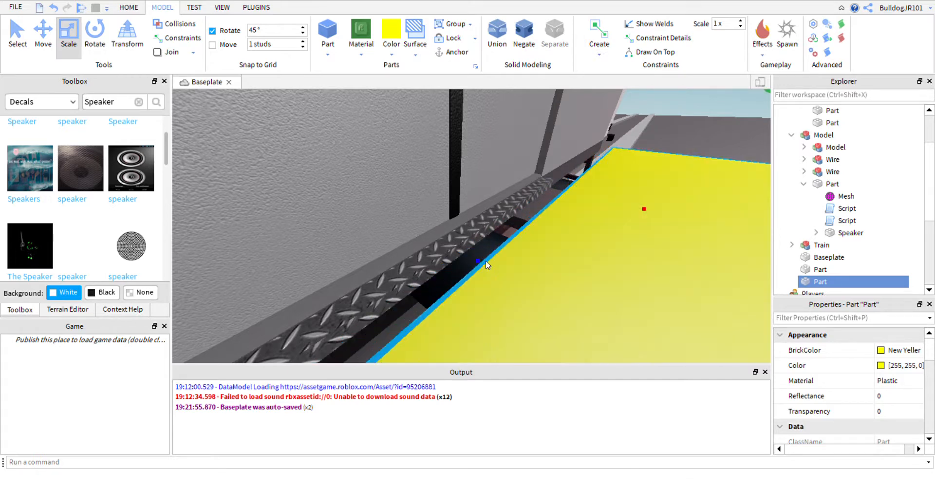
right_click_drag(486, 261, 405, 290)
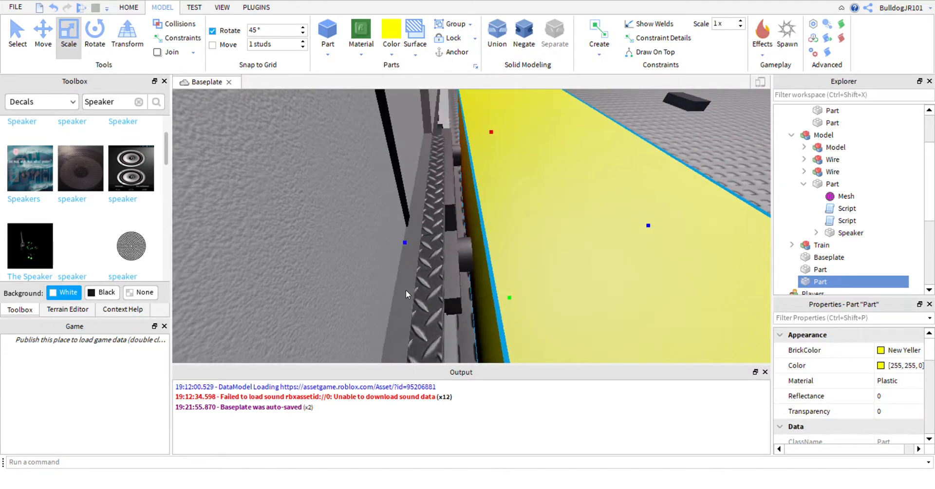
left_click(538, 320)
left_click(527, 313)
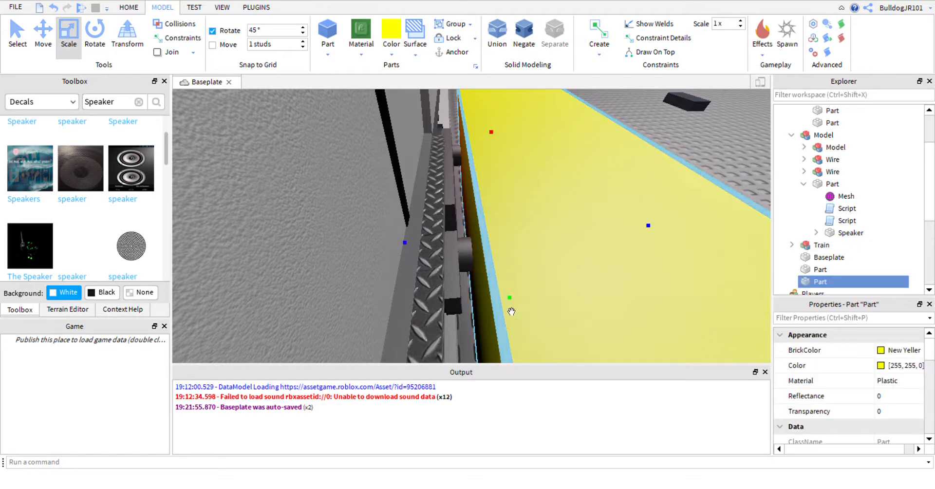
left_click_drag(512, 311, 532, 307)
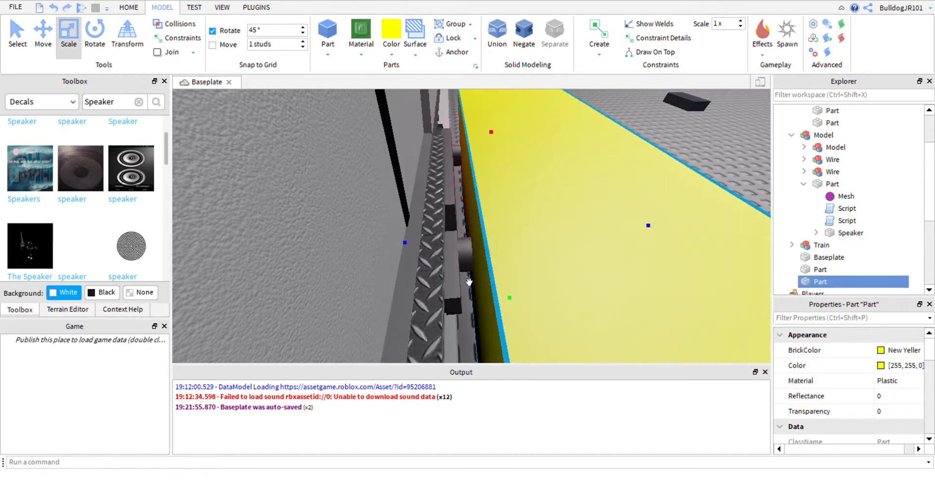
left_click_drag(421, 261, 425, 263)
scroll(526, 240, "down", 5)
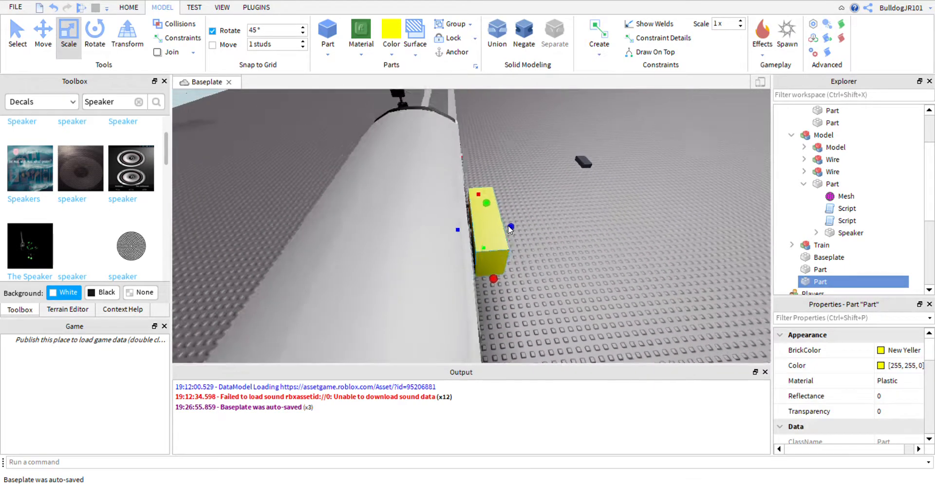
- Lengthen the yellow block along the rails beyond the train's front end with the Scale tool
right_click_drag(514, 239, 507, 225)
key("f")
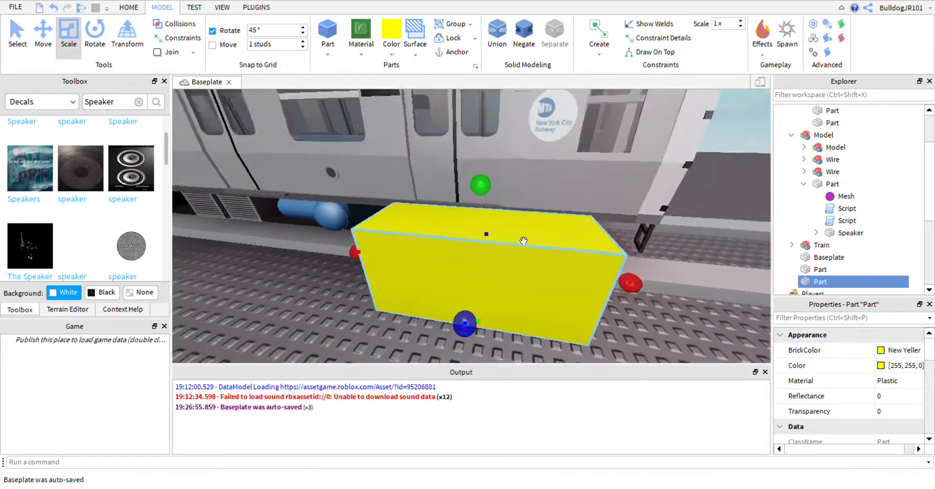
key("d")
left_click_drag(511, 302, 630, 306)
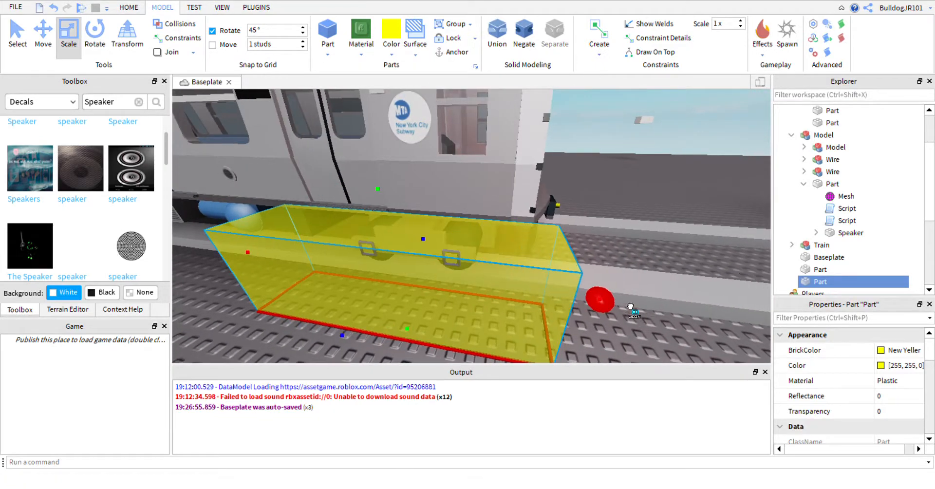
right_click_drag(357, 271, 413, 288)
left_click_drag(399, 270, 551, 207)
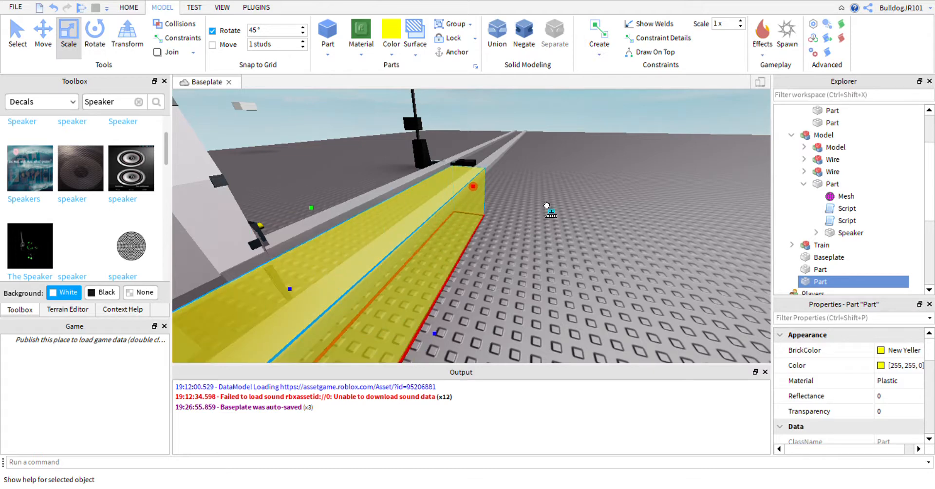
key("a")
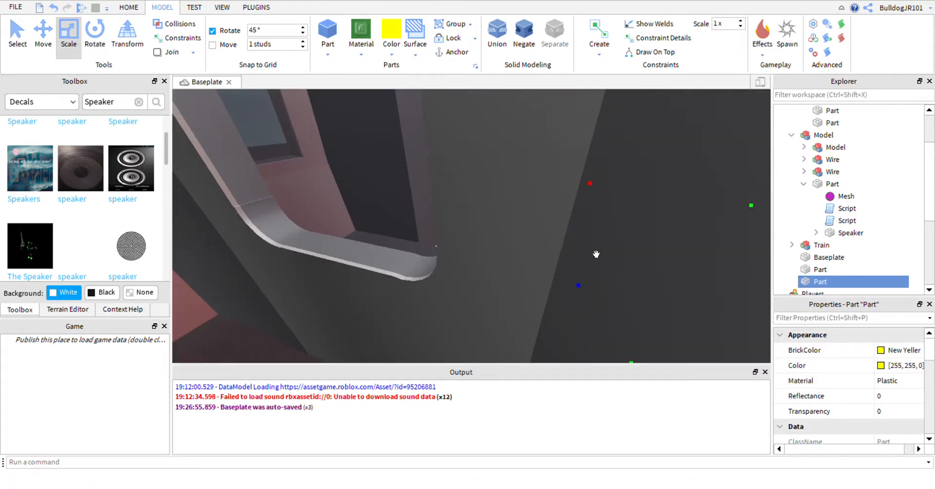
- Extend the yellow block's other end along the whole train to the far side of the baseplate
scroll(551, 234, "down", 10)
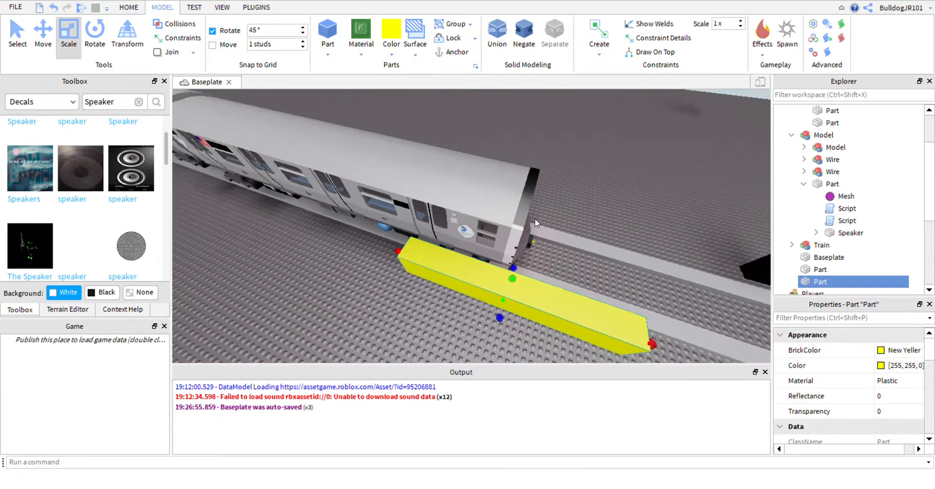
right_click_drag(535, 218, 555, 242)
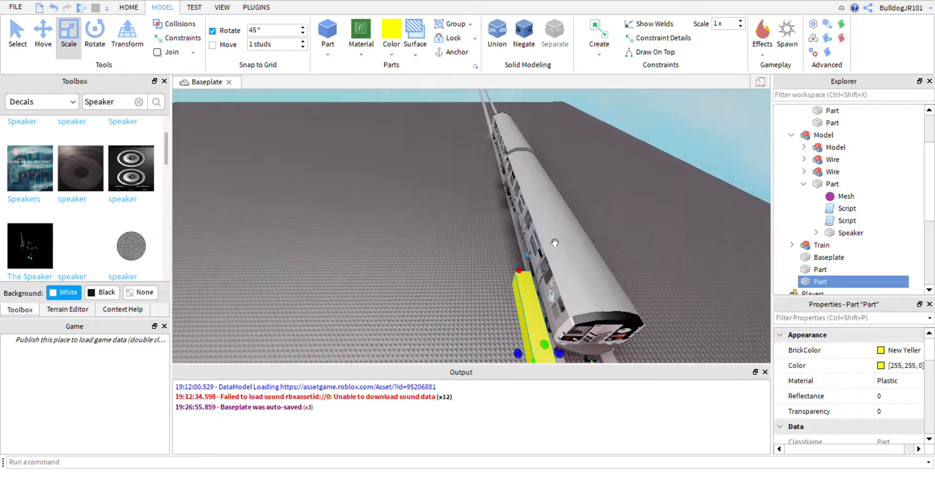
right_click_drag(535, 285, 503, 204)
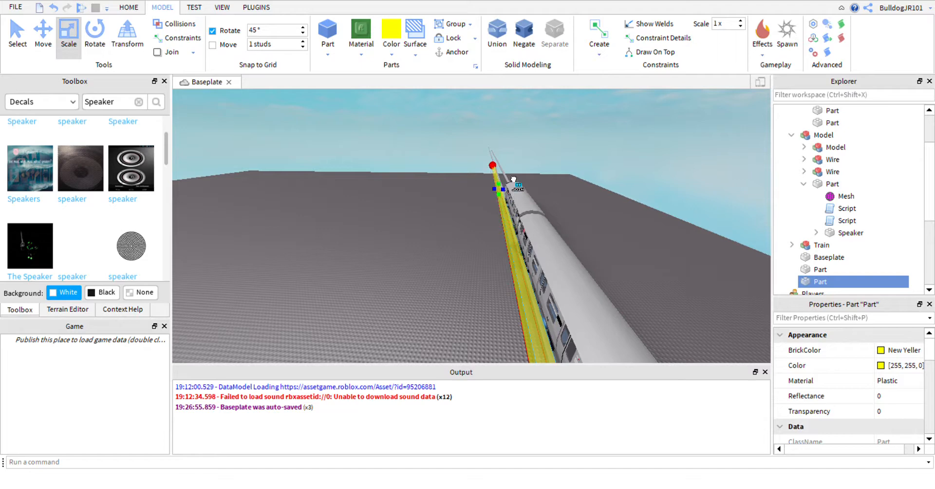
- Move the Smoky grey concrete part against the outer side of the yellow strip, near its front end
left_click(452, 246)
scroll(452, 247, "down", 8)
right_click_drag(451, 247, 484, 300)
left_click_drag(485, 300, 544, 294)
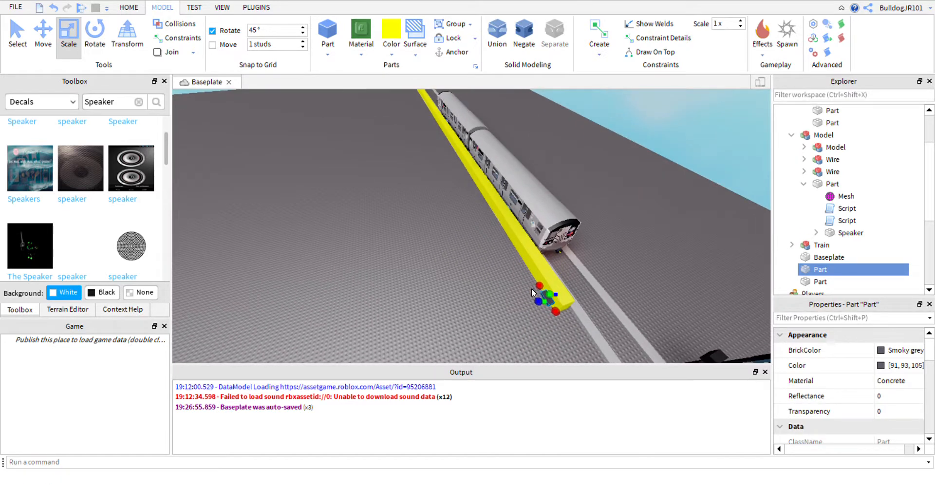
key("f")
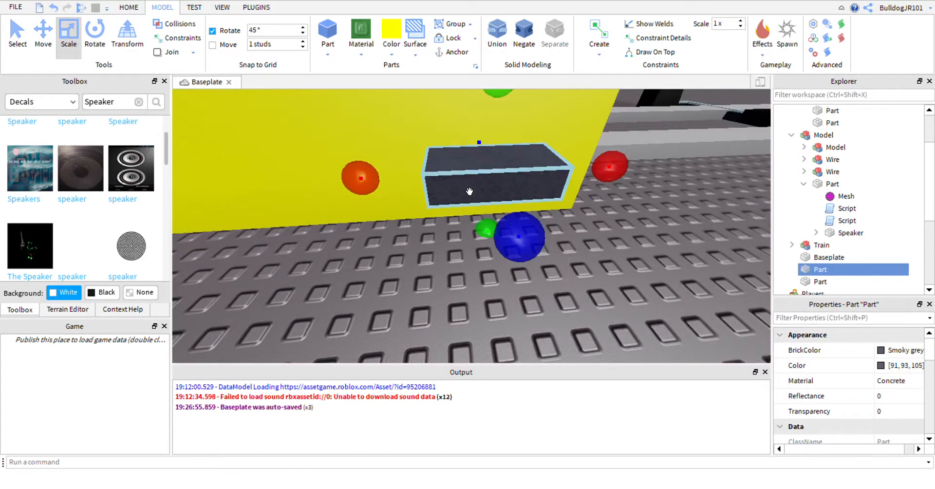
- Pull the Smoky grey concrete part away from the yellow strip and raise the strip's underside with the Scale tool to make it thinner
left_click_drag(469, 191, 535, 241)
right_click_drag(522, 221, 474, 226)
left_click(455, 182)
right_click_drag(455, 182, 432, 187)
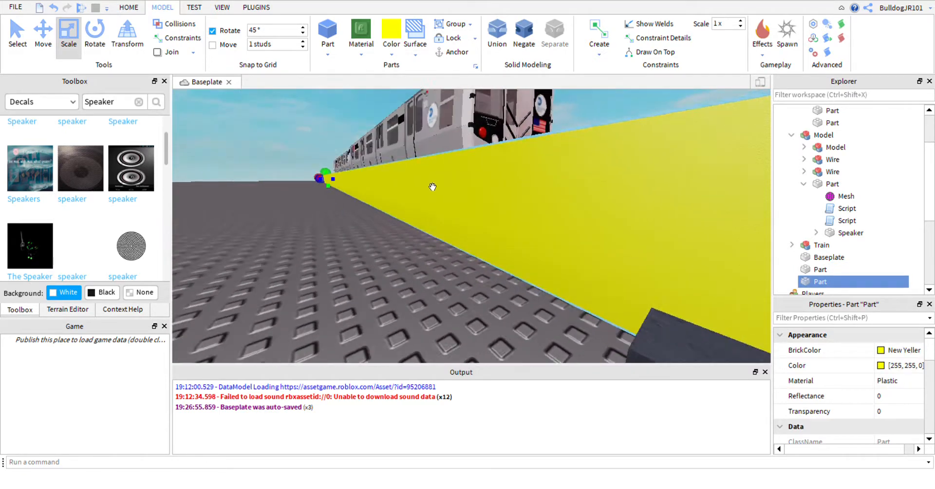
left_click_drag(328, 186, 349, 197)
right_click_drag(564, 241, 577, 256)
key("w")
key("s")
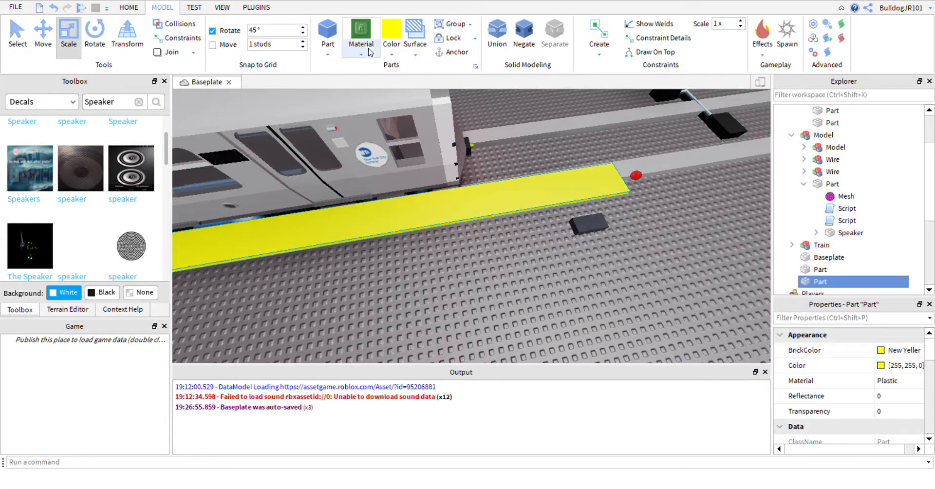
- Try a criss-cross surface pattern on the yellow strip's top and switch the face back to smooth
left_click(193, 7)
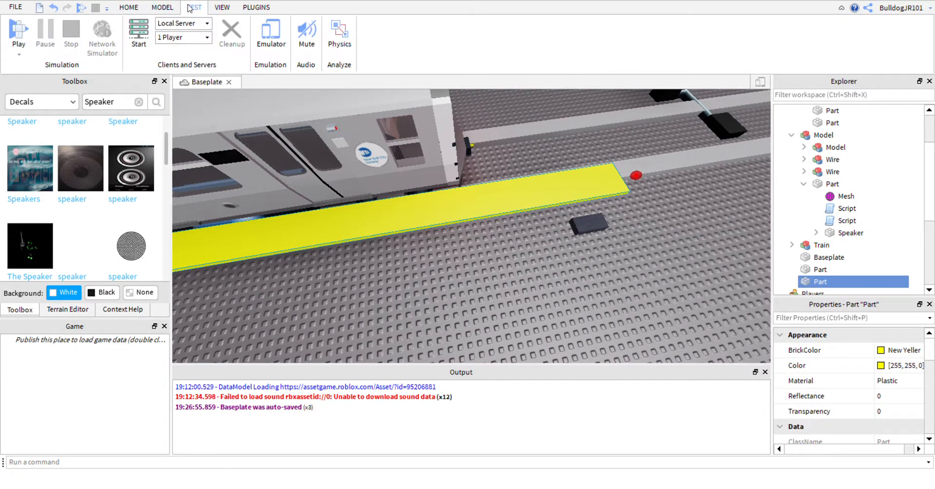
left_click(150, 8)
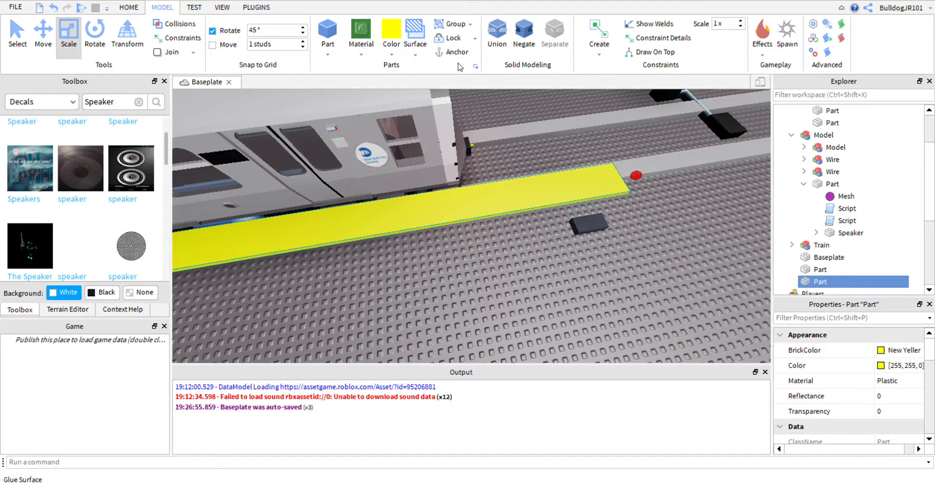
left_click(492, 196)
right_click_drag(534, 209, 540, 214)
key("w")
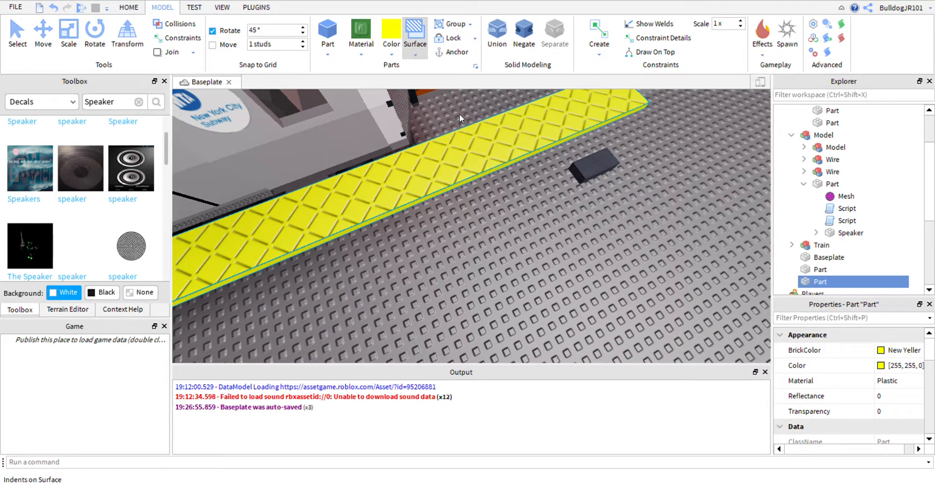
left_click(476, 180)
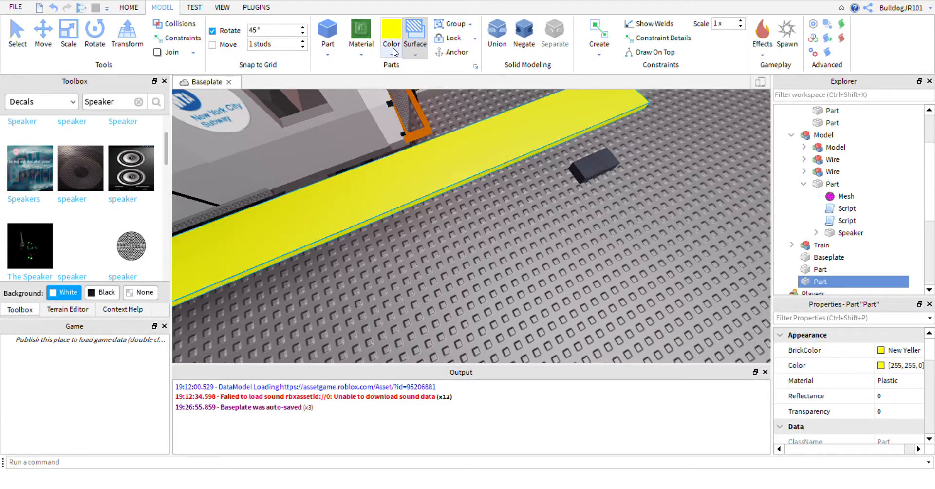
- Apply a pattern of square studs to the top of the yellow strip with the Surface tool
left_click(471, 156)
key("w")
right_click_drag(508, 165, 474, 119)
key("s")
key("w")
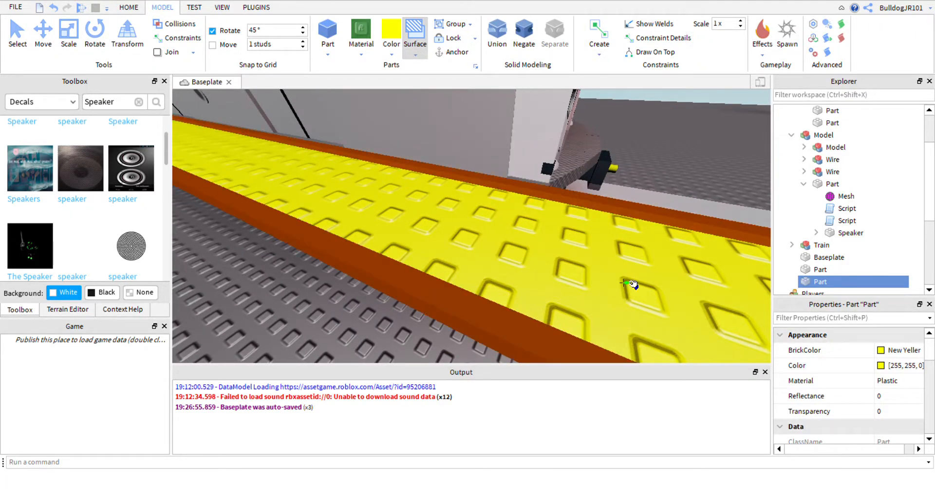
- Raise the Smoky grey concrete part's height to about the level of the yellow strip's top with the Scale tool
left_click(43, 34)
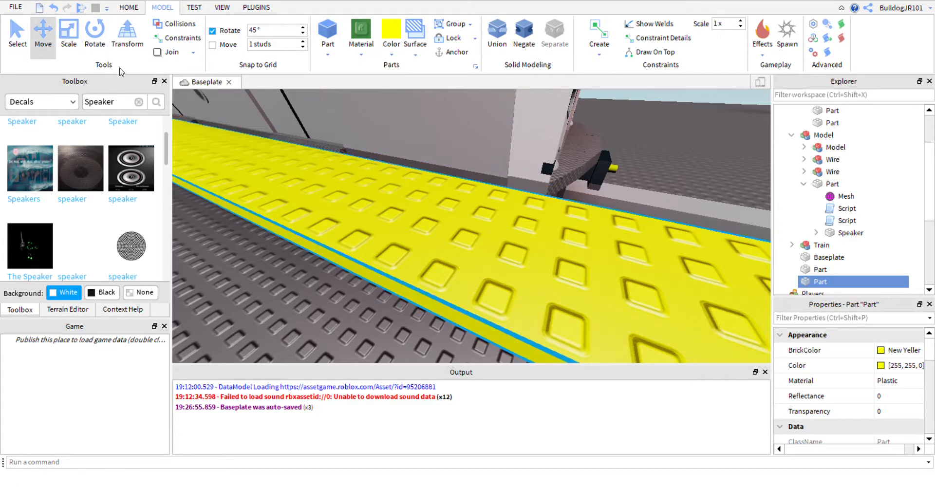
right_click_drag(713, 237, 455, 181)
key("w")
left_click(507, 264)
scroll(505, 188, "down", 4)
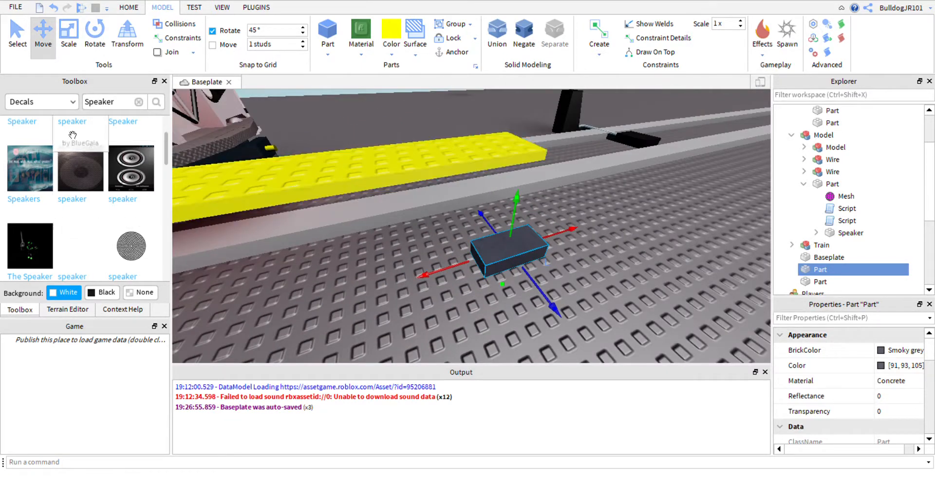
left_click(76, 43)
left_click_drag(532, 226, 530, 114)
scroll(513, 93, "up", 5)
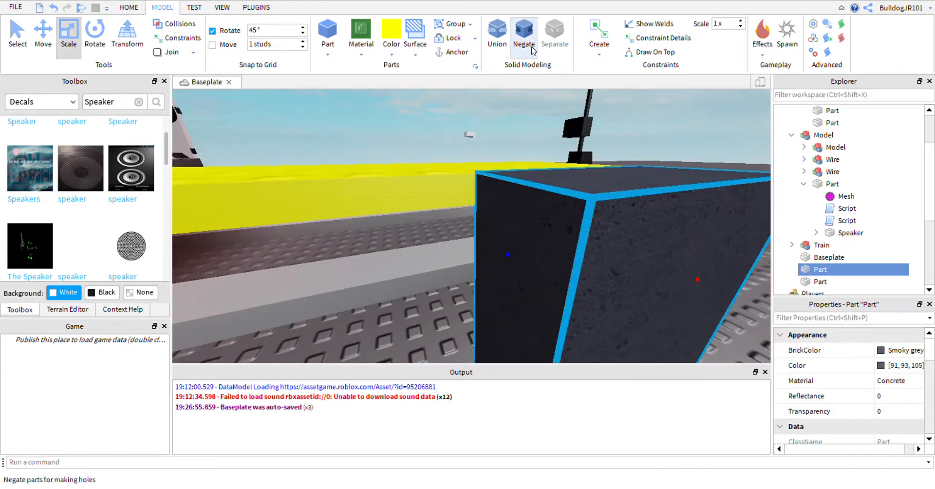
- Place the raised concrete block flush against the yellow strip's outer side at the strip's front end
right_click_drag(350, 291, 359, 278)
scroll(359, 279, "down", 3)
left_click(522, 263)
scroll(606, 287, "up", 2)
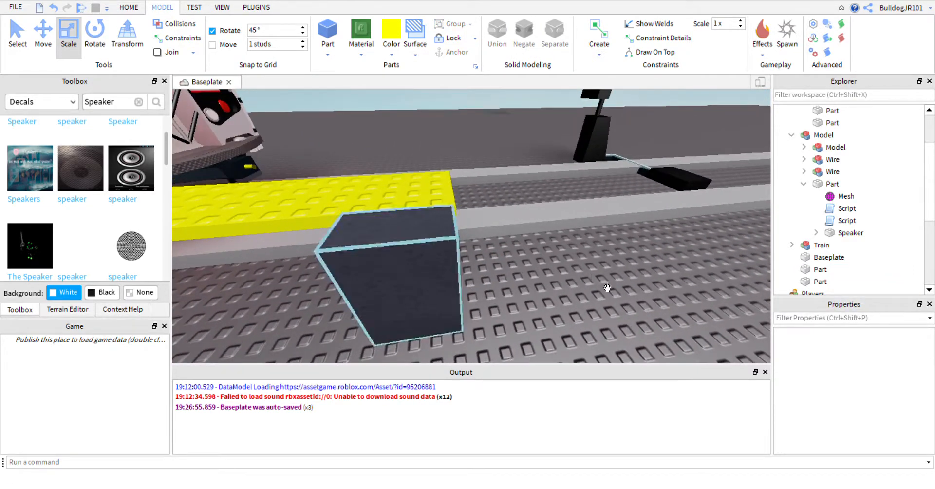
right_click_drag(606, 287, 571, 273)
left_click(477, 262)
left_click_drag(561, 286, 560, 282)
right_click_drag(558, 281, 544, 256)
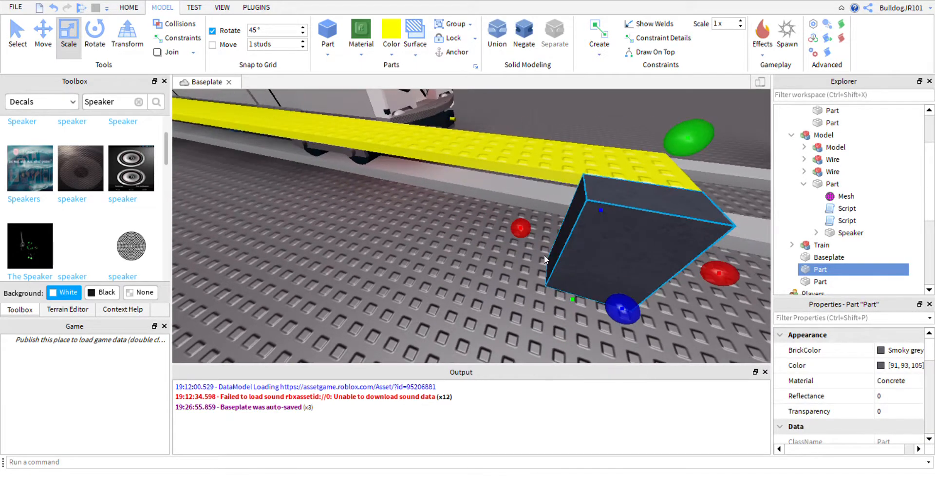
- Lengthen the concrete block along the yellow strip, out past the far edge of the baseplate
left_click_drag(540, 248, 539, 246)
right_click_drag(539, 246, 537, 247)
left_click_drag(538, 248, 465, 215)
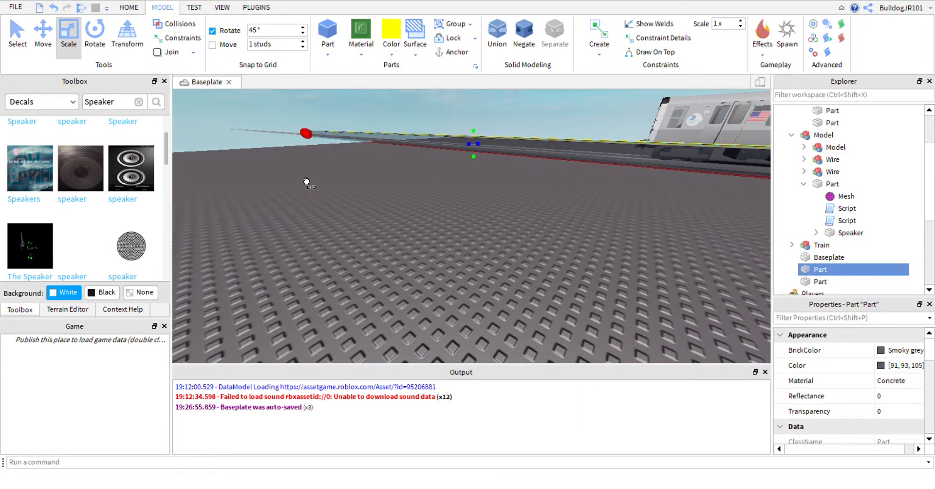
right_click_drag(559, 210, 559, 212)
key("w")
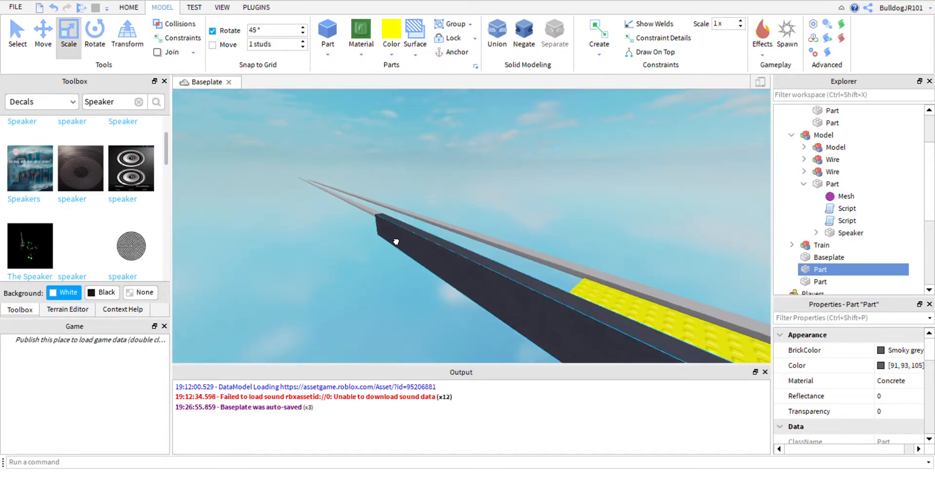
key("w")
key("s")
- Pull the concrete block's far end back until it lines up with the end of the yellow strip
left_click_drag(391, 238, 478, 281)
right_click_drag(478, 281, 478, 282)
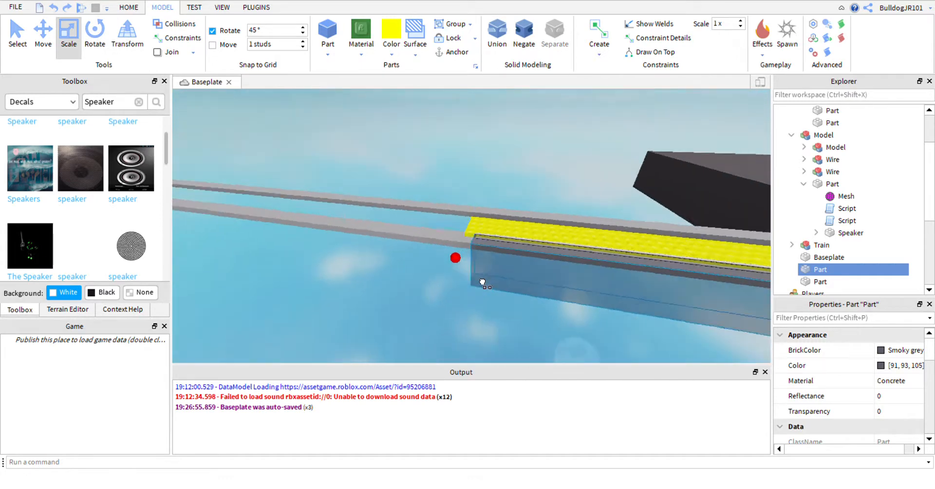
left_click_drag(478, 282, 449, 265)
key("w")
right_click_drag(449, 265, 449, 265)
left_click_drag(432, 229, 429, 234)
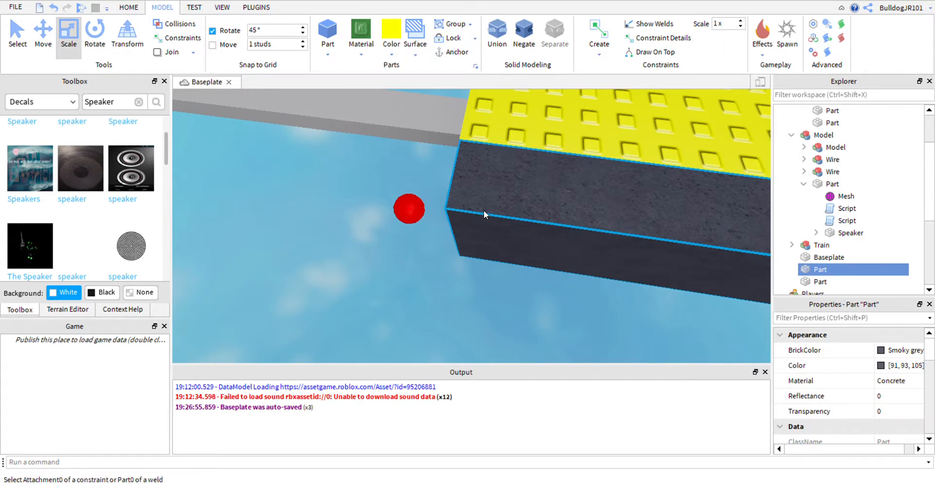
- Widen the concrete block away from the rails into a broad station platform on the baseplate
right_click_drag(369, 244, 500, 177)
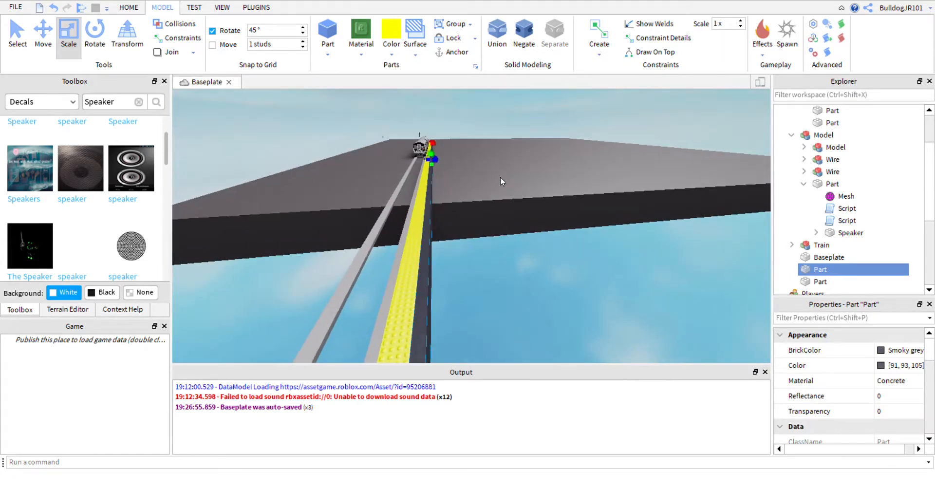
left_click_drag(452, 177, 588, 146)
left_click(601, 138)
mouse_move(631, 243)
right_mouse_down()
mouse_move(627, 257)
mouse_move(634, 206)
mouse_move(635, 246)
mouse_move(650, 258)
mouse_move(634, 244)
right_mouse_up()
scroll(491, 231, "up", 2)
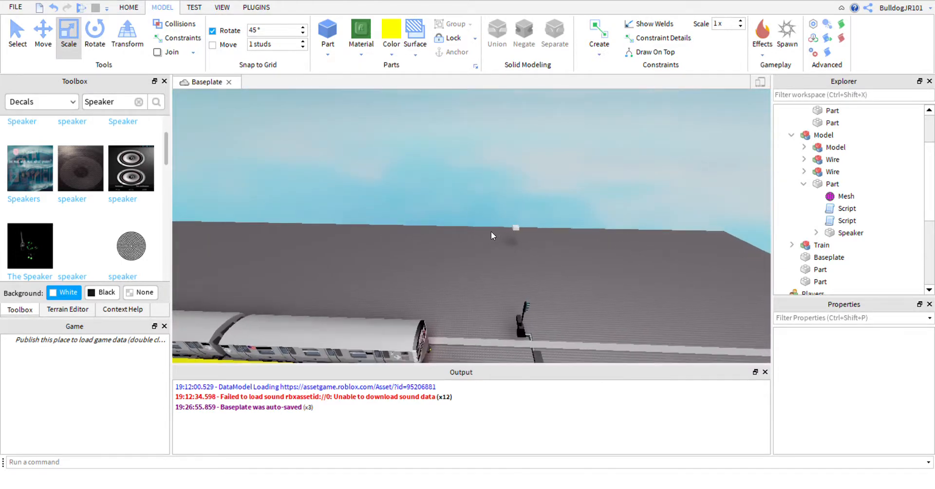
- Move the Train model along the rails until it stands clear of the platform on the far side of the signal
left_click(533, 244)
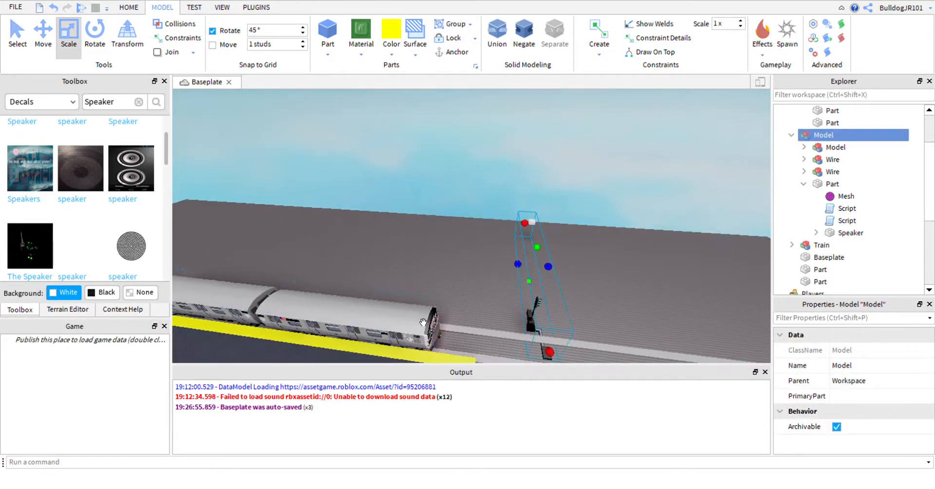
left_click(248, 328)
right_click_drag(248, 328, 389, 286)
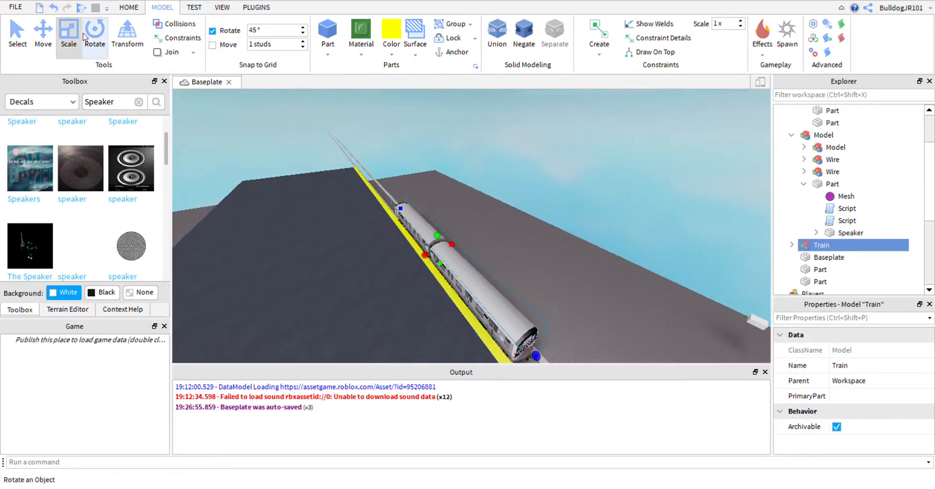
right_click_drag(409, 219, 551, 279)
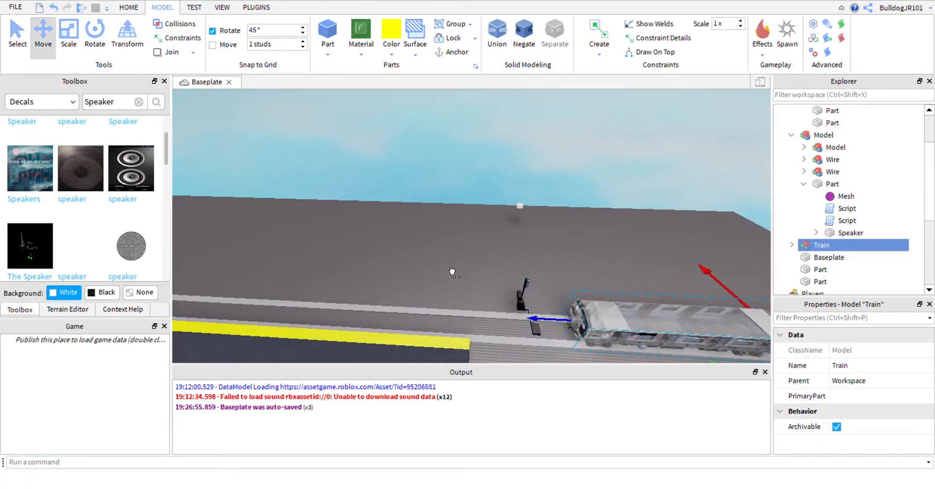
left_click(362, 291)
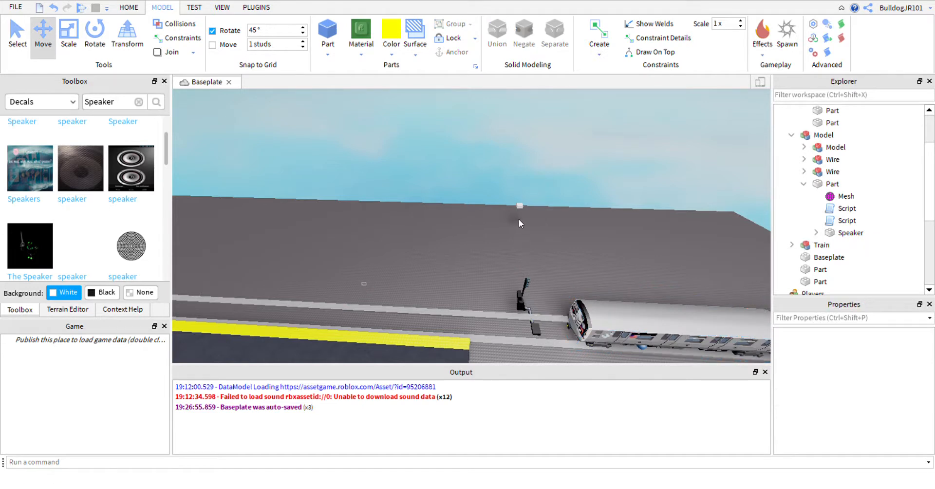
- Move the signal's Speaker part across the rails to a spot above the concrete platform
left_click(534, 219)
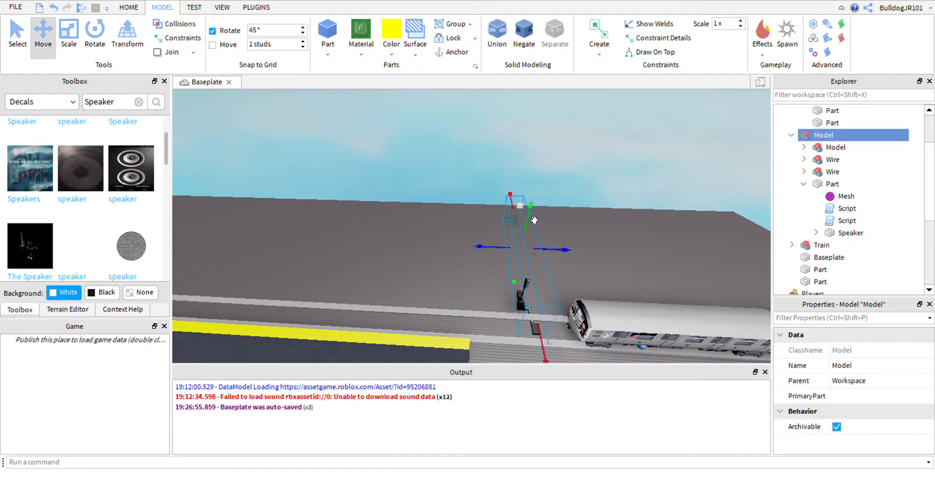
left_click(850, 233)
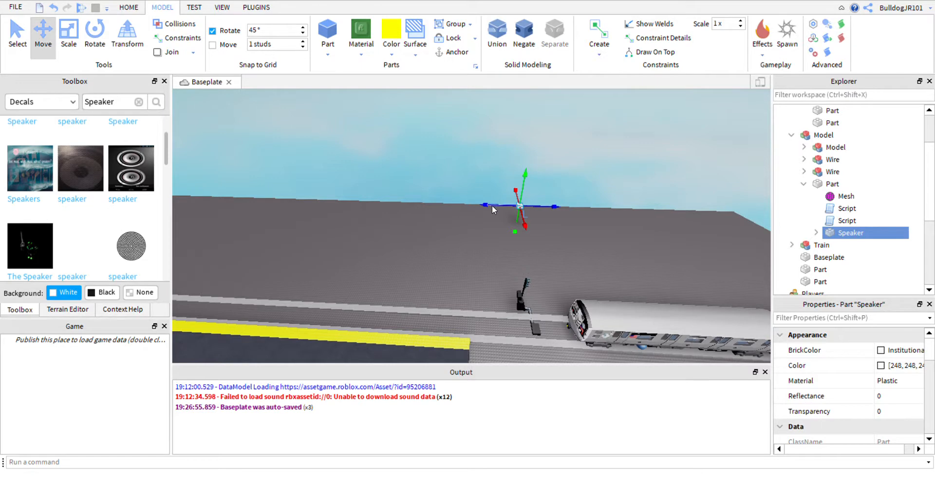
right_click_drag(506, 204, 484, 195)
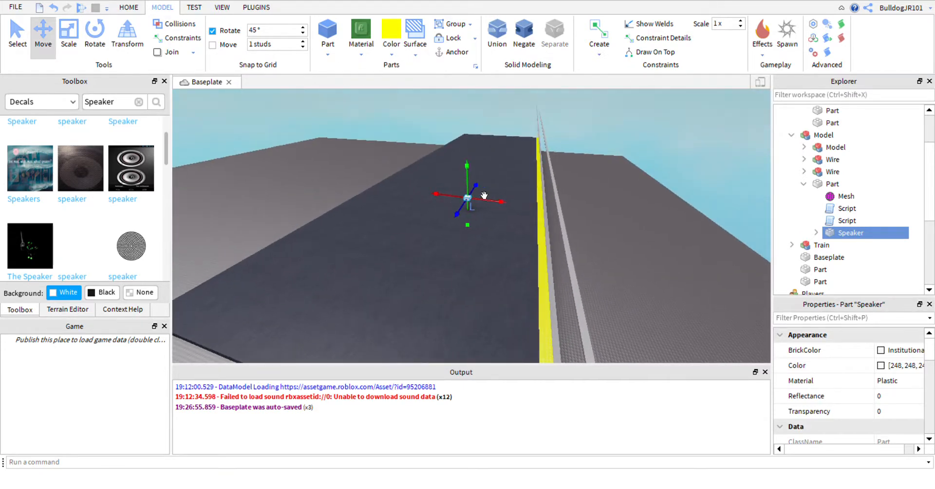
left_click(633, 201)
right_click_drag(633, 201, 633, 306)
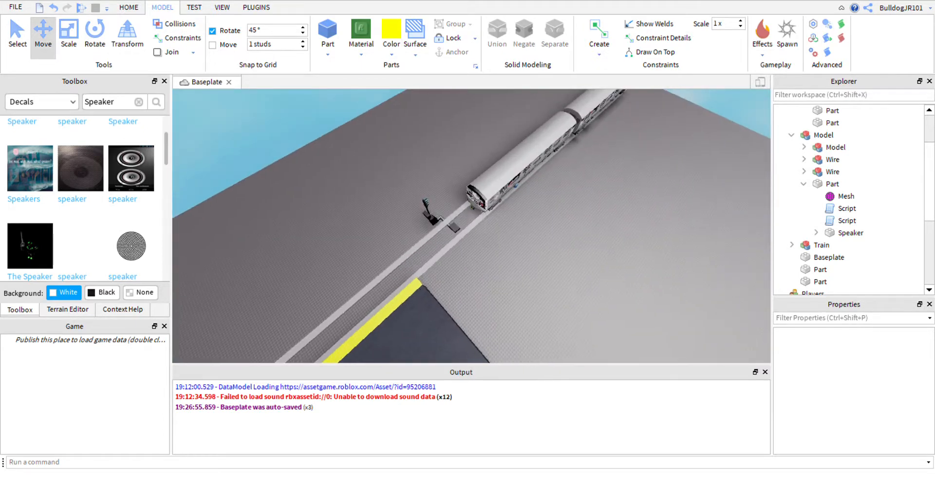
- Group the yellow strip and the concrete platform part into one model
left_click(129, 8)
right_click_drag(444, 284, 429, 288)
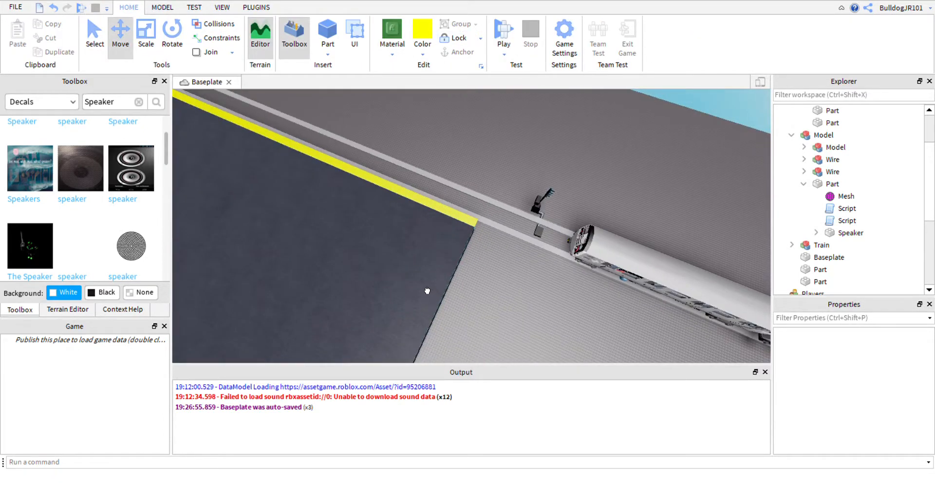
left_click(474, 229)
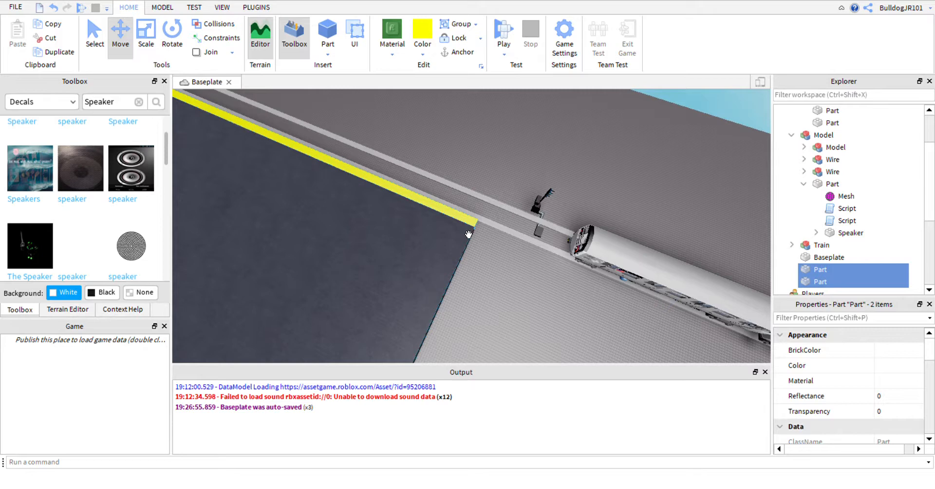
key("ctrl+g")
- Play-test the place to check the platform, and end the test
left_click(556, 270)
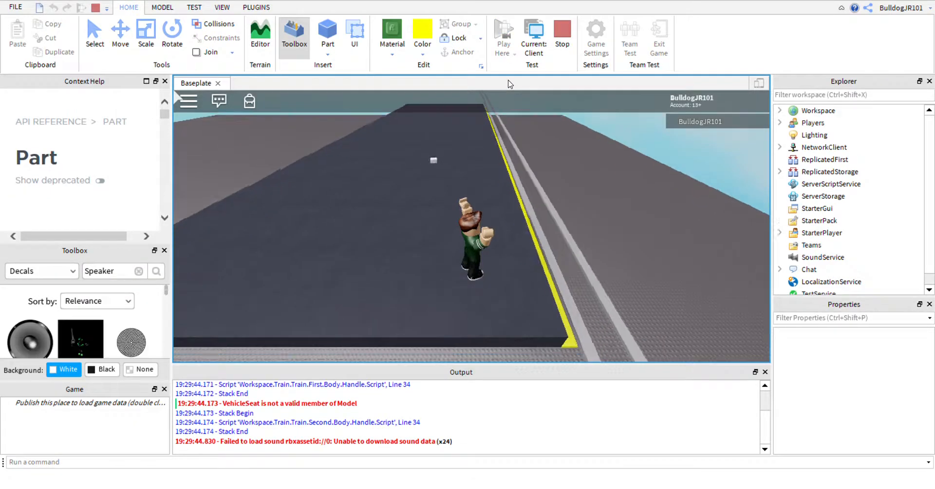
scroll(495, 103, "down", 3)
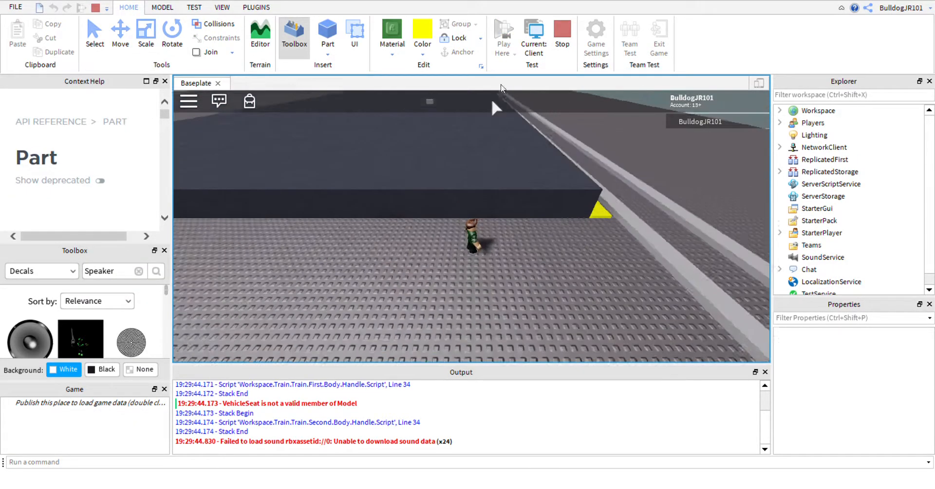
left_click(562, 34)
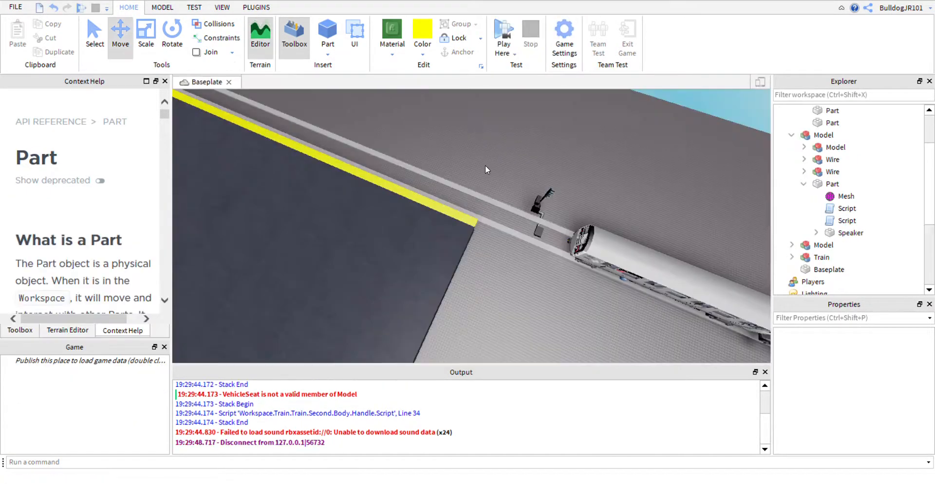
- Anchor the platform model and check it in a short play test
left_click(367, 286)
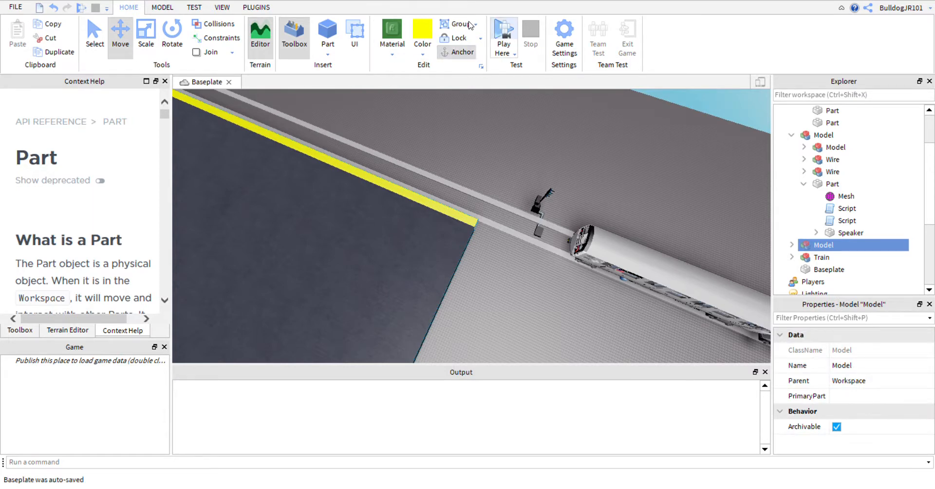
key("F5")
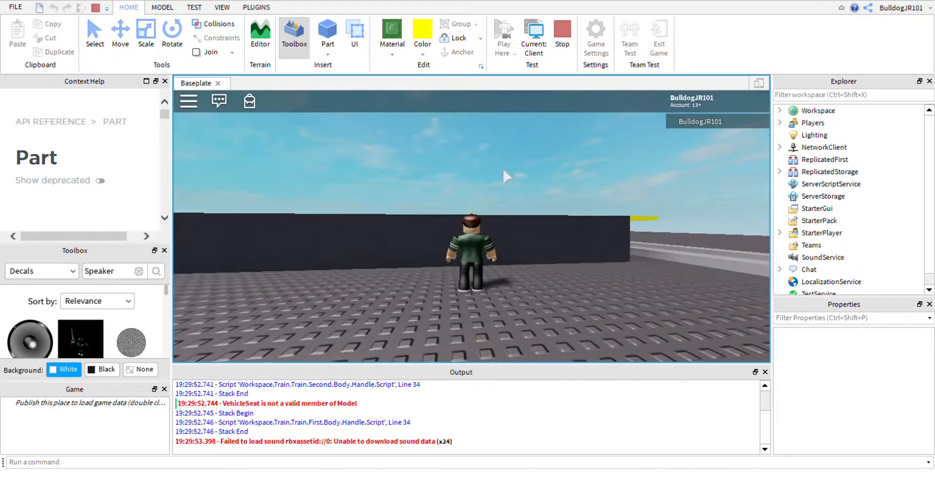
left_click(563, 38)
- Anchor the signal's Speaker part and play-test it by walking past the signal on the track, ending with the test stopped
left_click(838, 233)
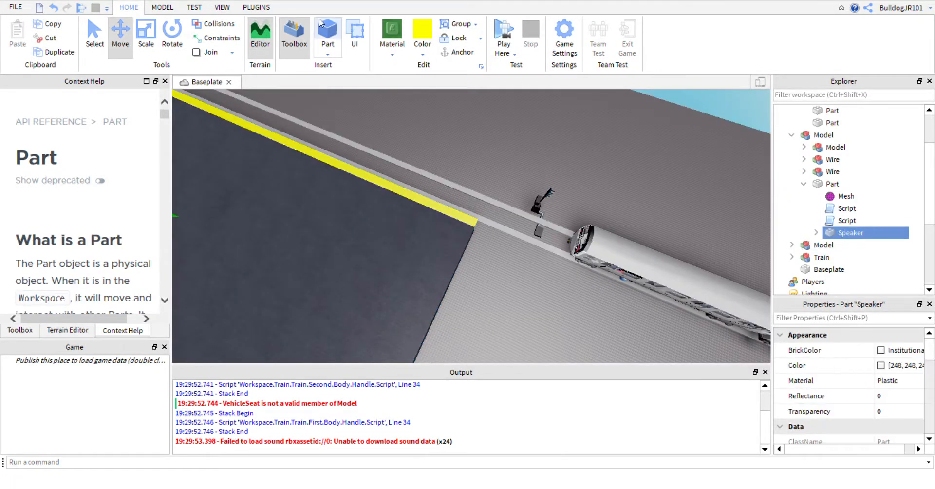
left_click(513, 32)
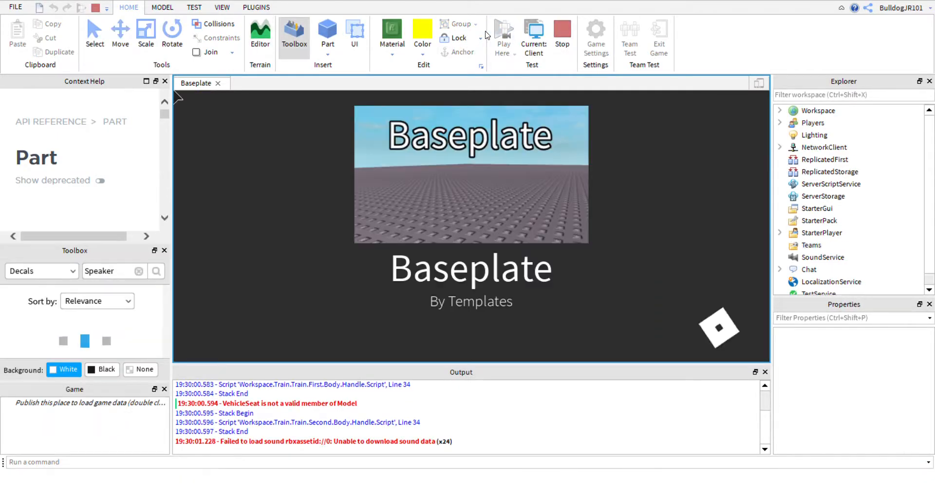
scroll(455, 217, "up", 5)
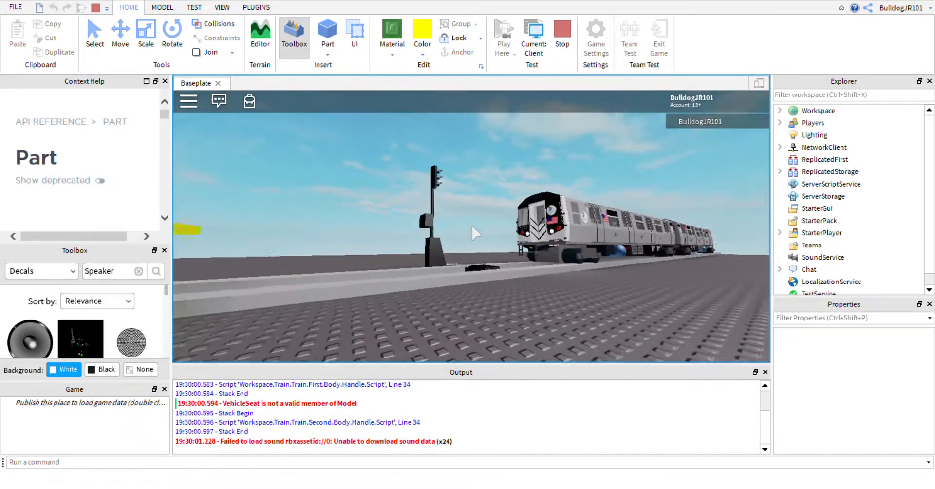
scroll(472, 225, "down", 3)
key("w")
key("w")
scroll(471, 225, "up", 3)
scroll(471, 225, "down", 3)
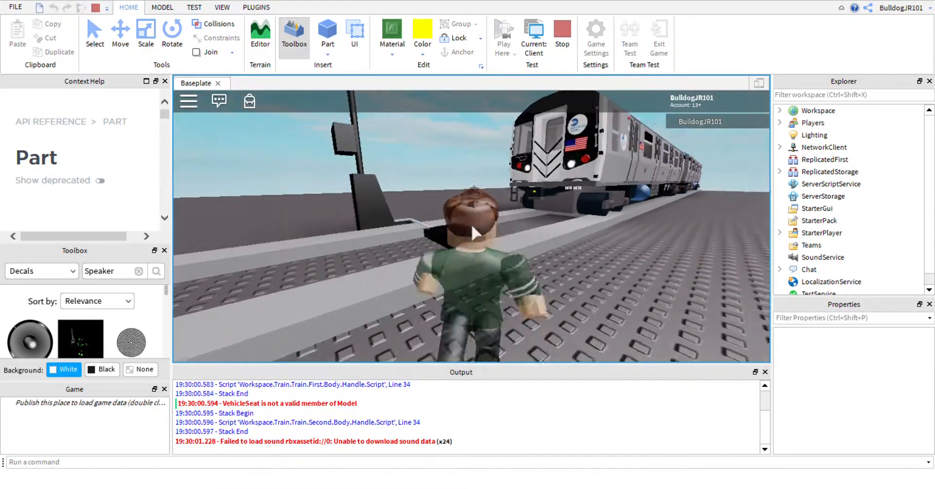
scroll(472, 225, "up", 3)
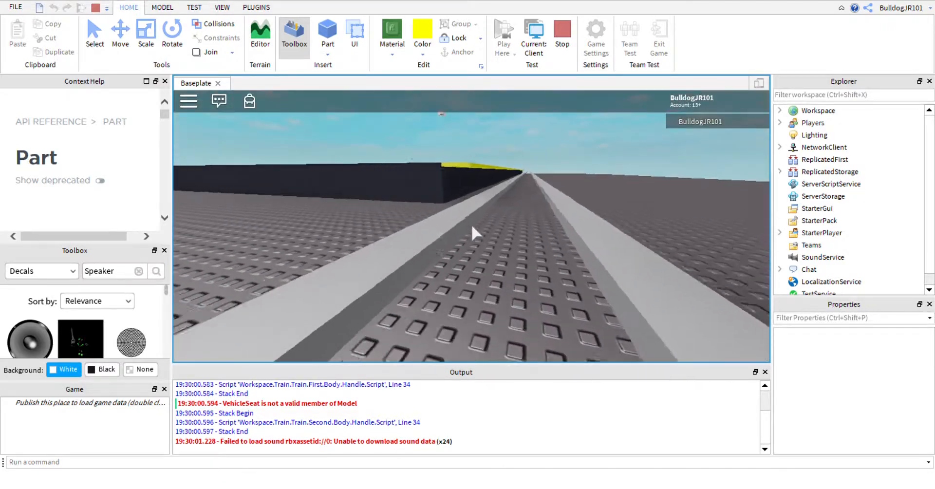
scroll(472, 224, "down", 3)
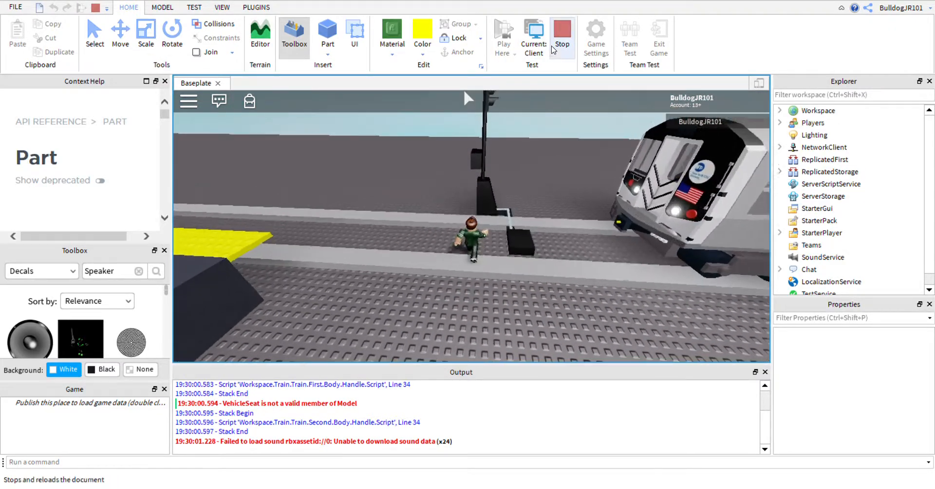
left_click(562, 32)
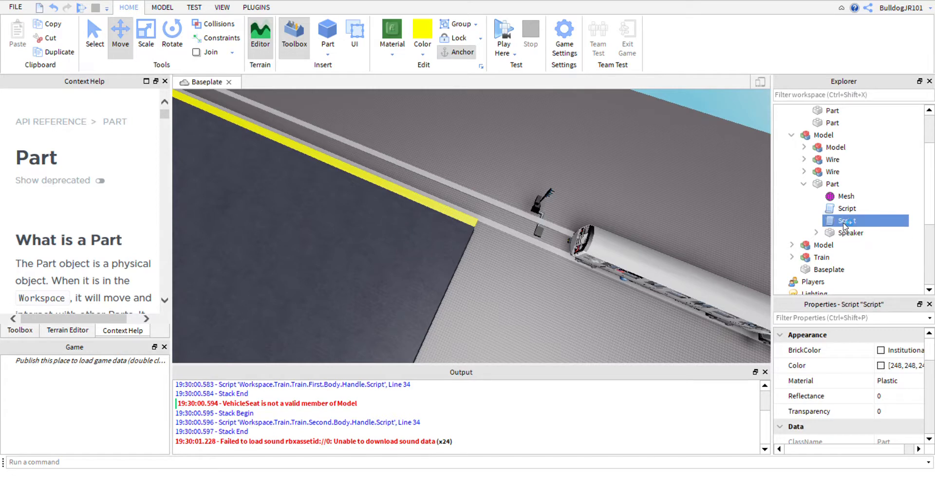
- Review the touch script that plays the Thump sound, and check it in a short play test at the signal
double_click(845, 221)
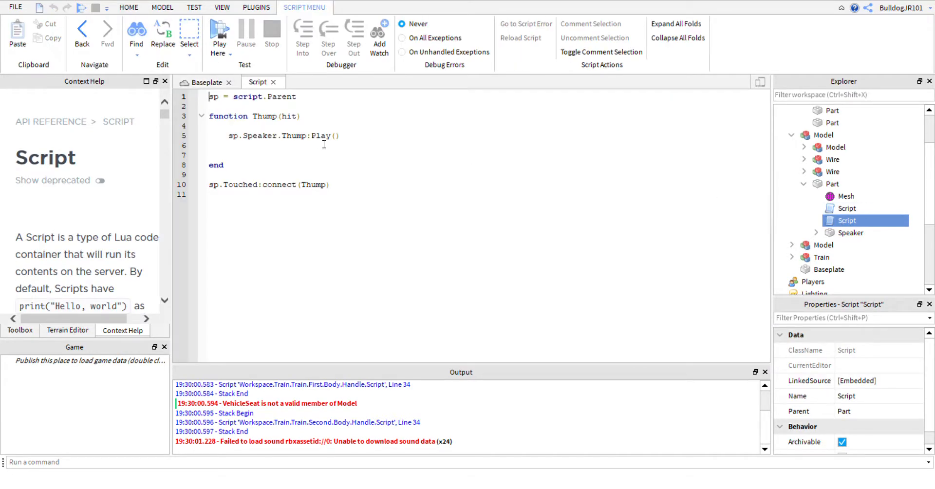
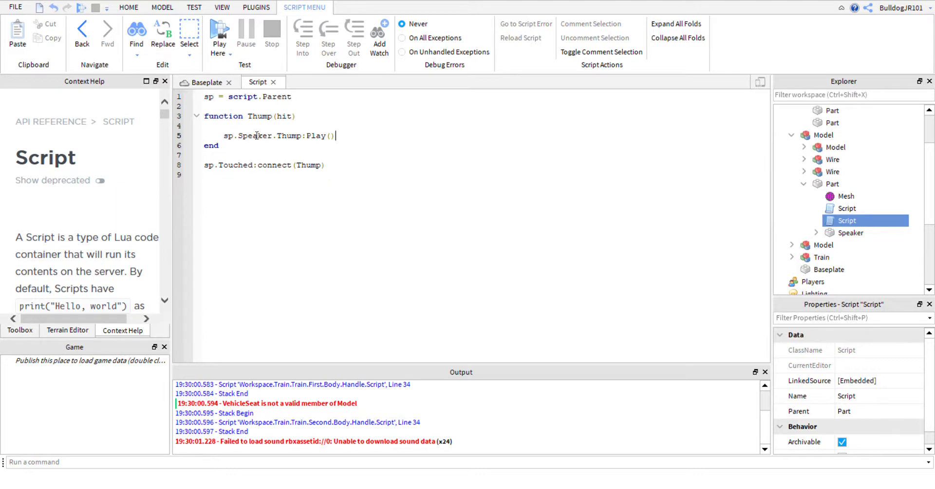
left_click(217, 37)
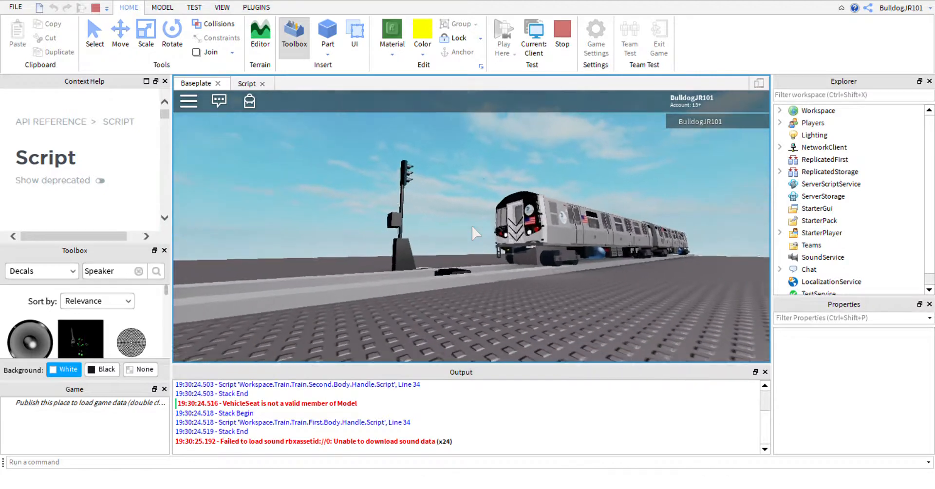
key("w")
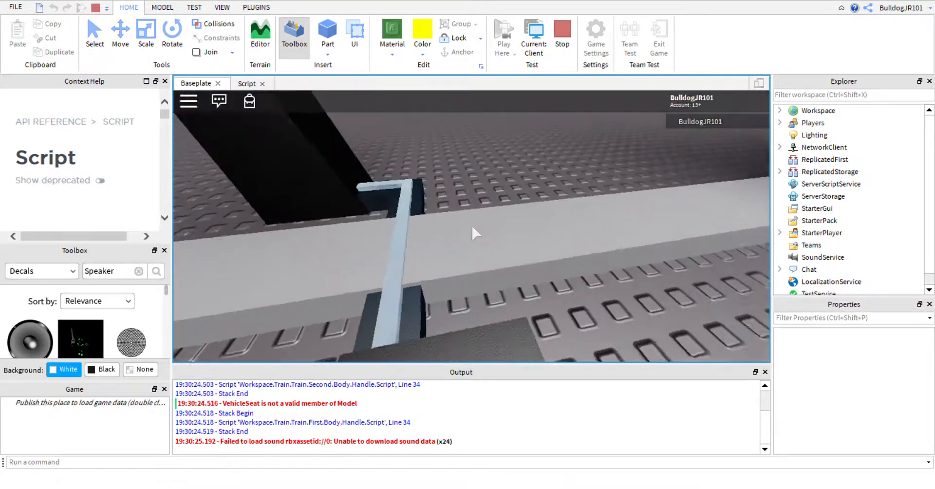
scroll(472, 224, "down", 5)
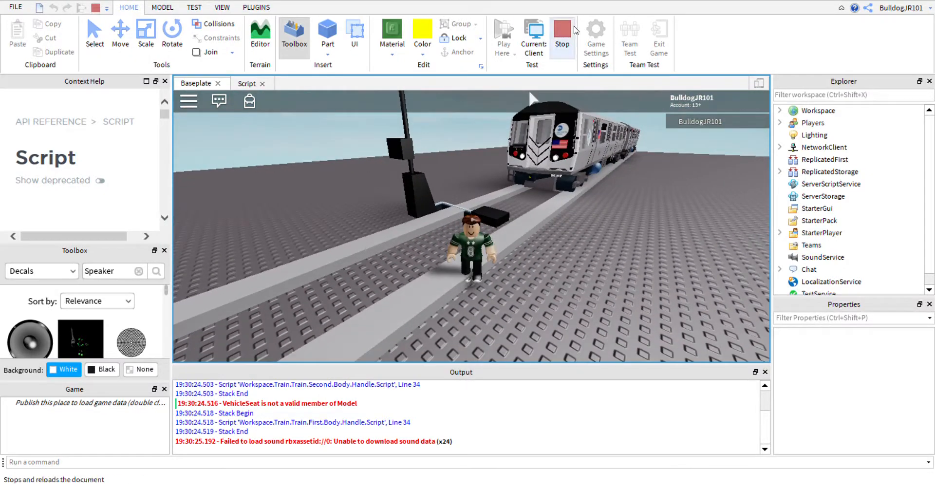
left_click(566, 30)
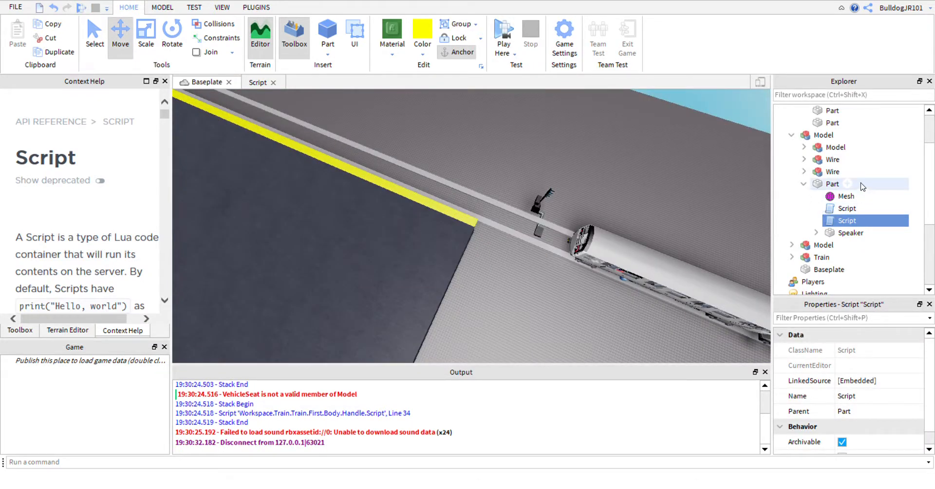
- Inspect the Speaker's Thump sound properties and reopen the signal part's touch script for comparison
scroll(859, 184, "up", 3)
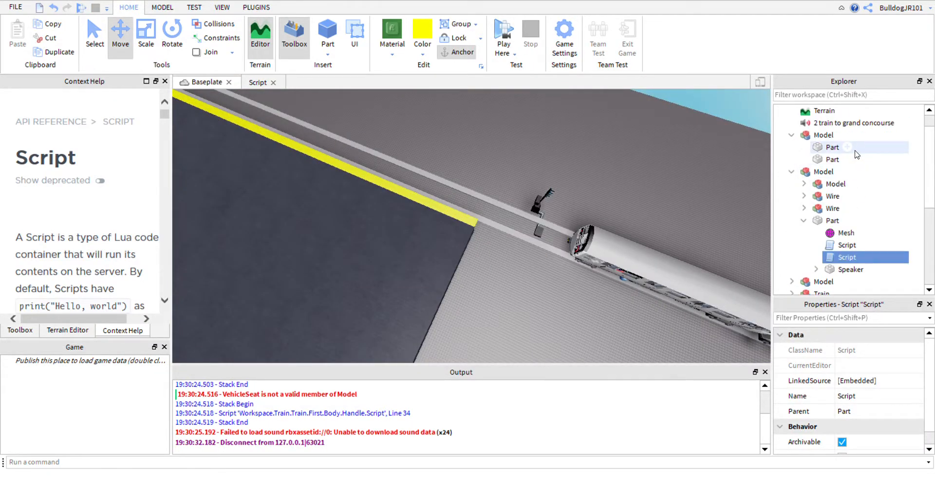
left_click(817, 270)
left_click(850, 283)
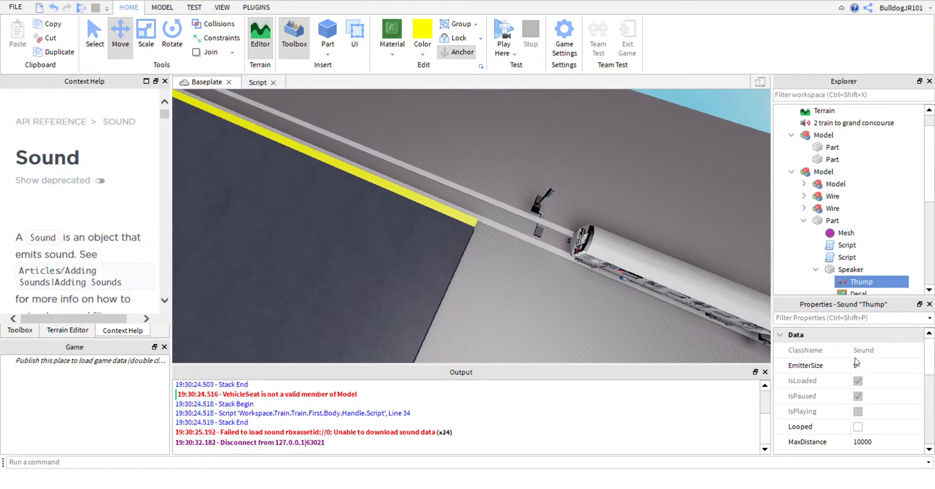
double_click(836, 258)
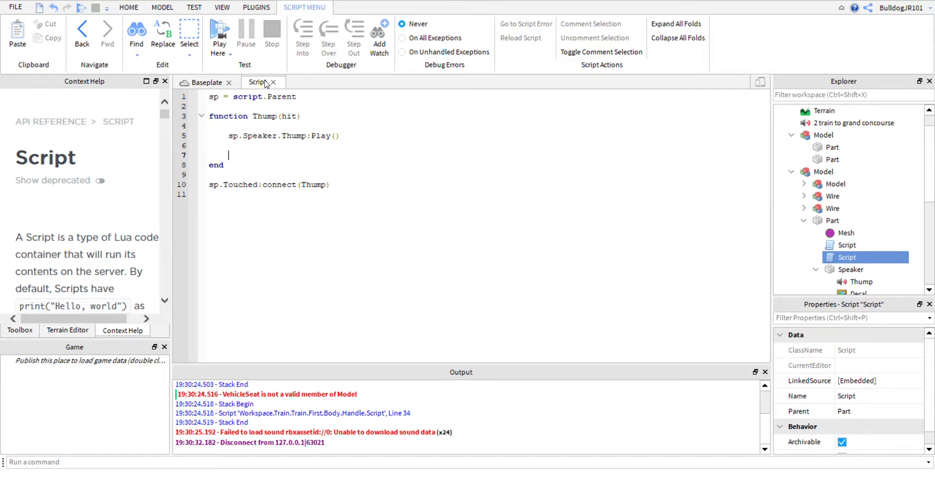
- Play-test the place by walking over the signal's track part and back to the platform, and stop the test
left_click(219, 27)
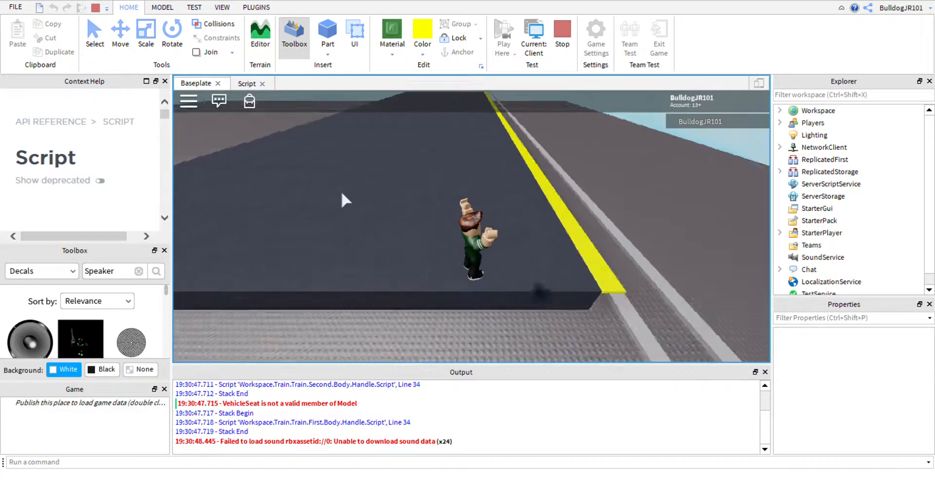
scroll(472, 226, "up", 3)
key("w")
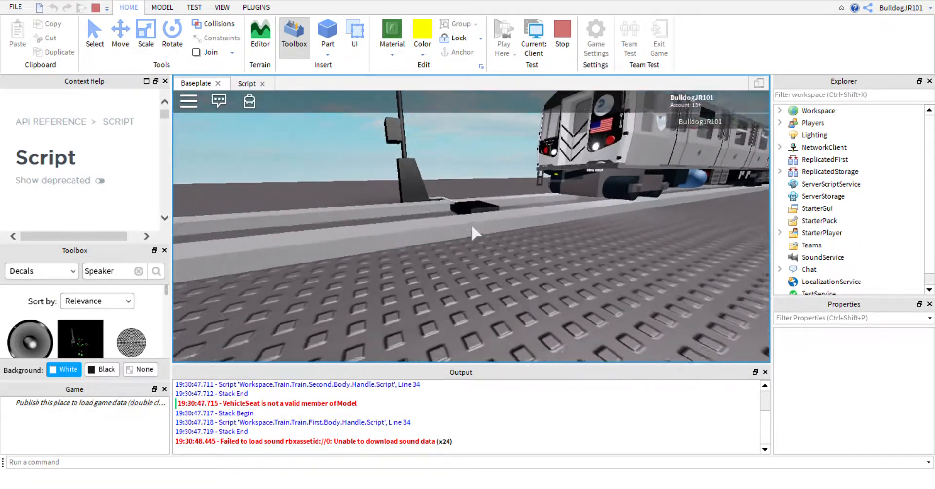
key("w")
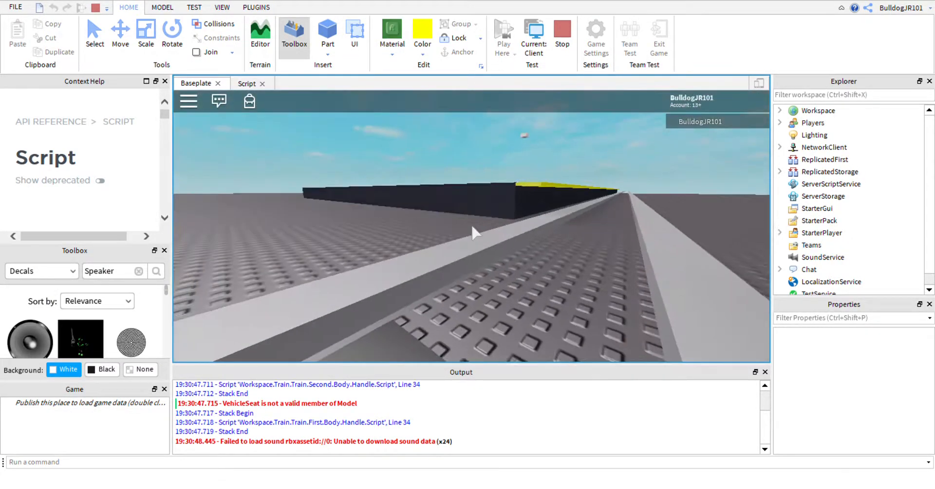
key("w")
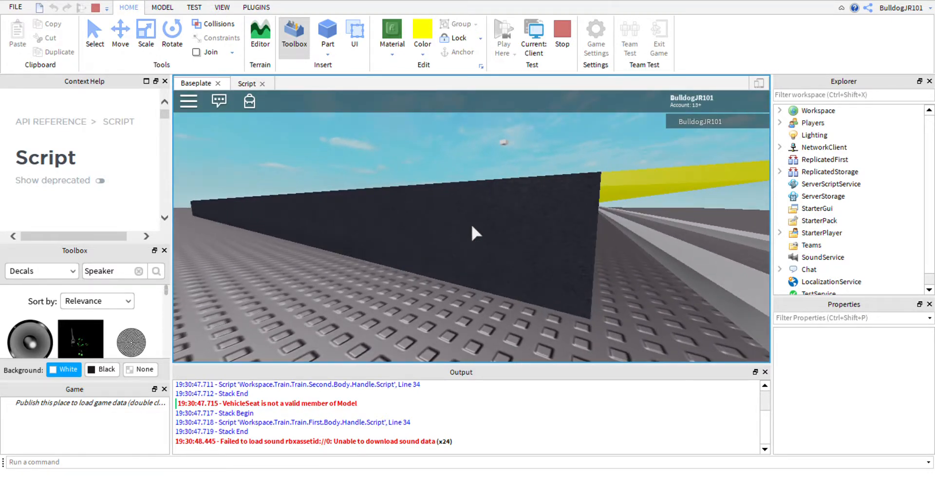
left_click(562, 32)
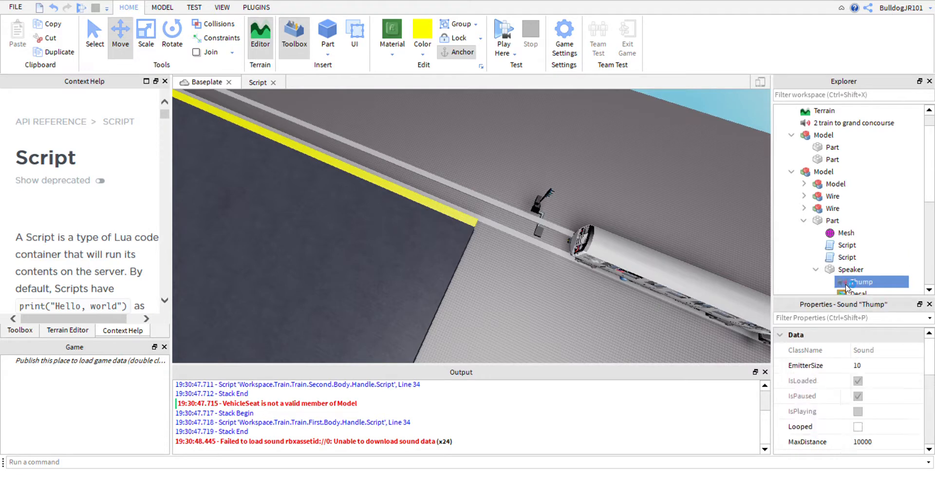
- Open the PlaybackSpeed value of the Speaker's Thump sound for editing
scroll(890, 360, "down", 5)
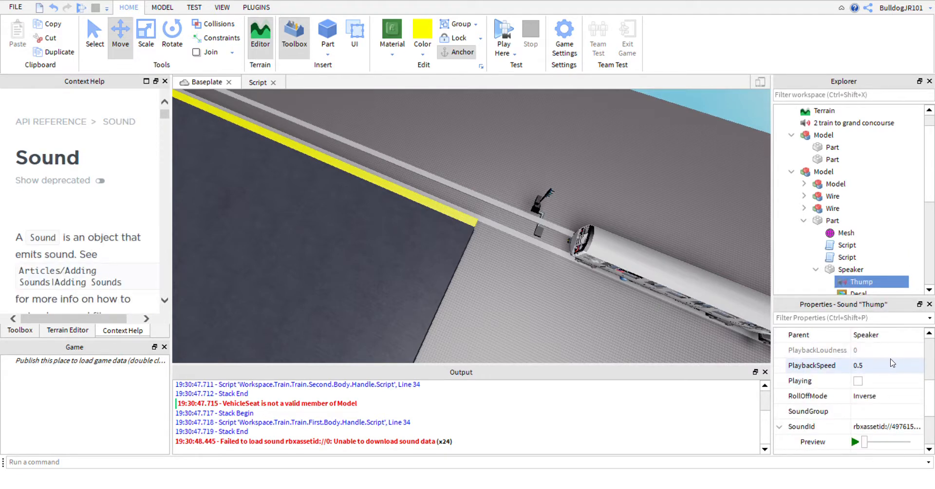
left_click(875, 366)
left_click(621, 299)
right_click_drag(621, 299, 554, 260)
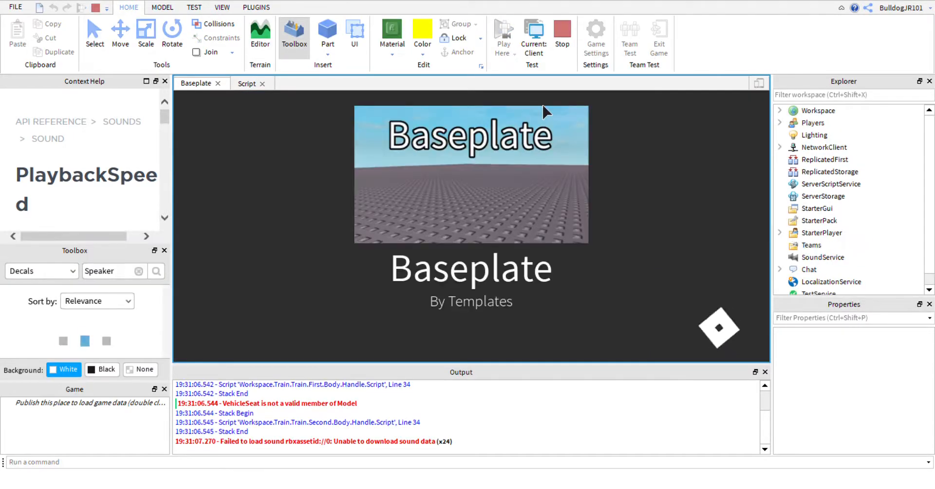
- In a play test, walk over the signal's track part, go up onto the platform and stand beneath the floating Speaker
key("w")
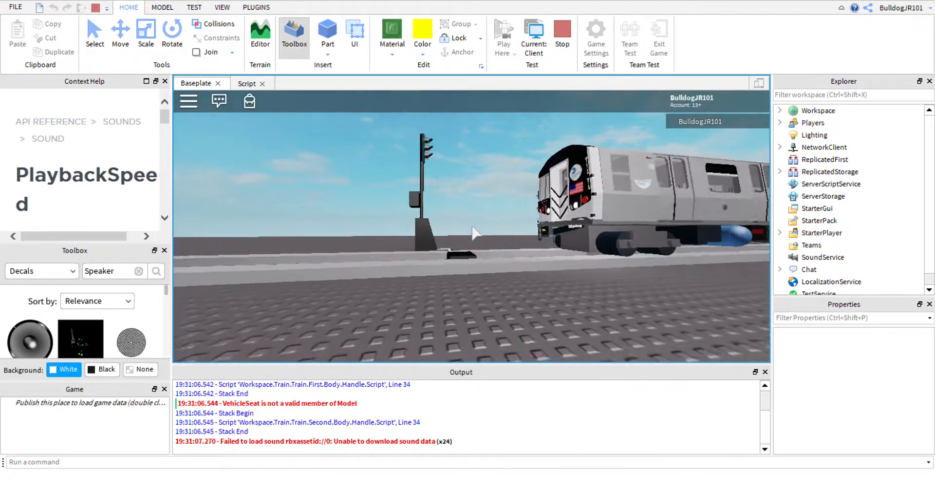
key("w")
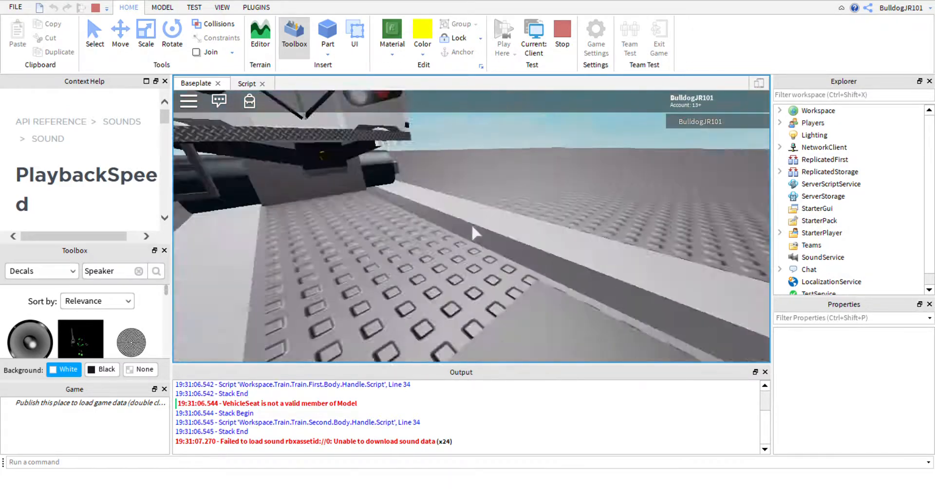
key("w")
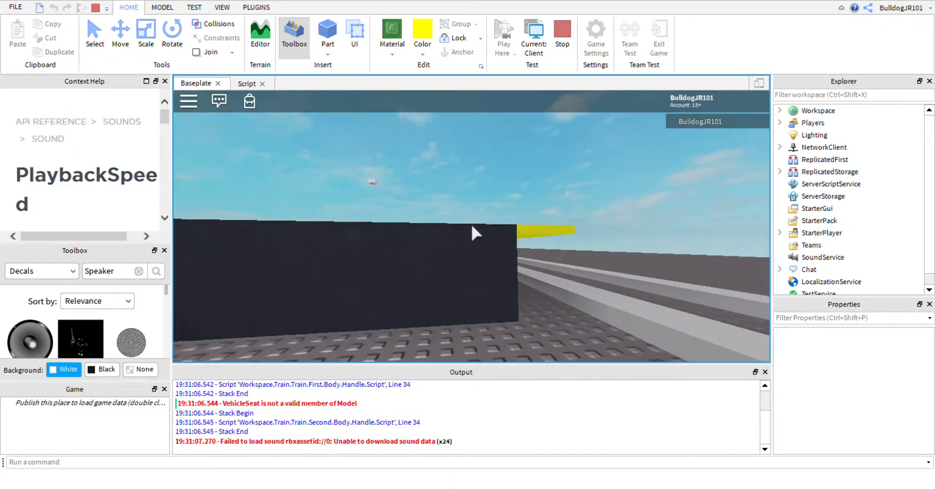
key("w")
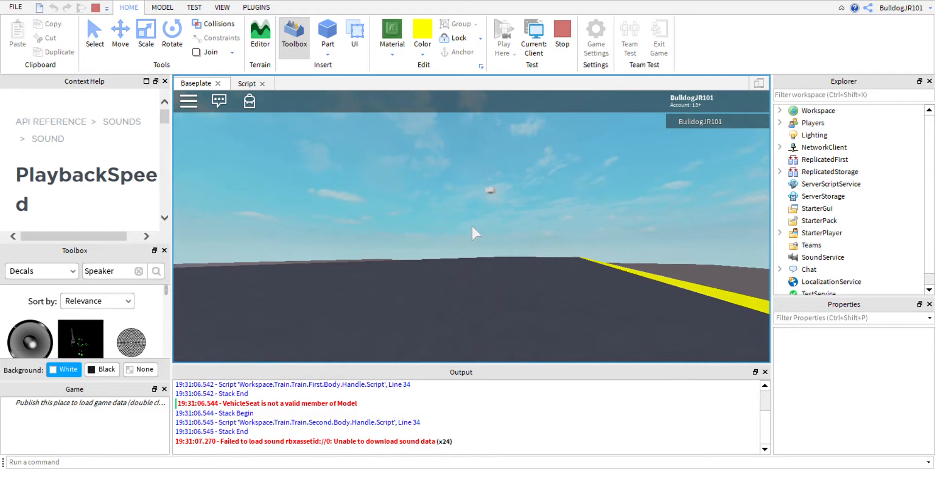
key("w")
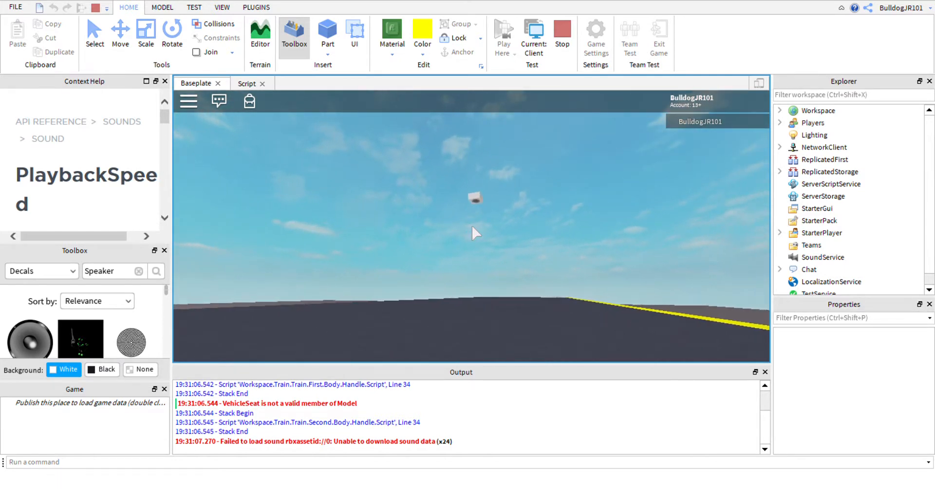
key("w")
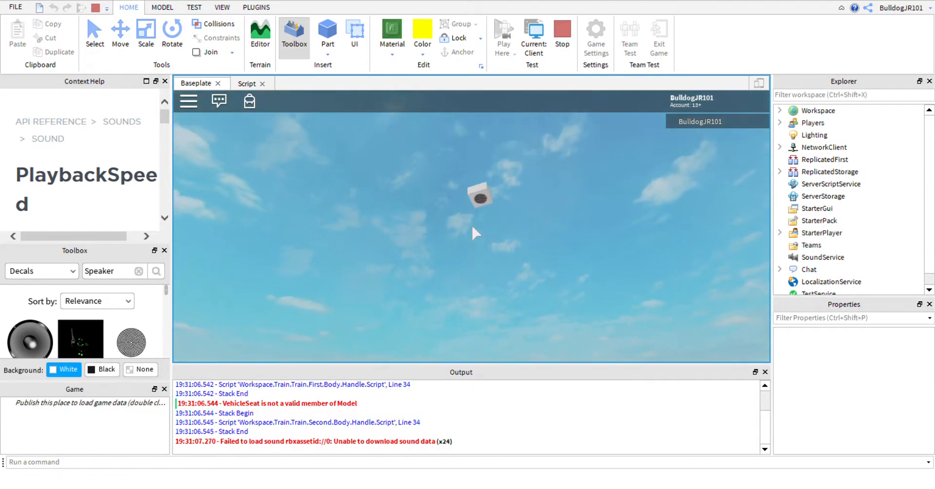
key("w")
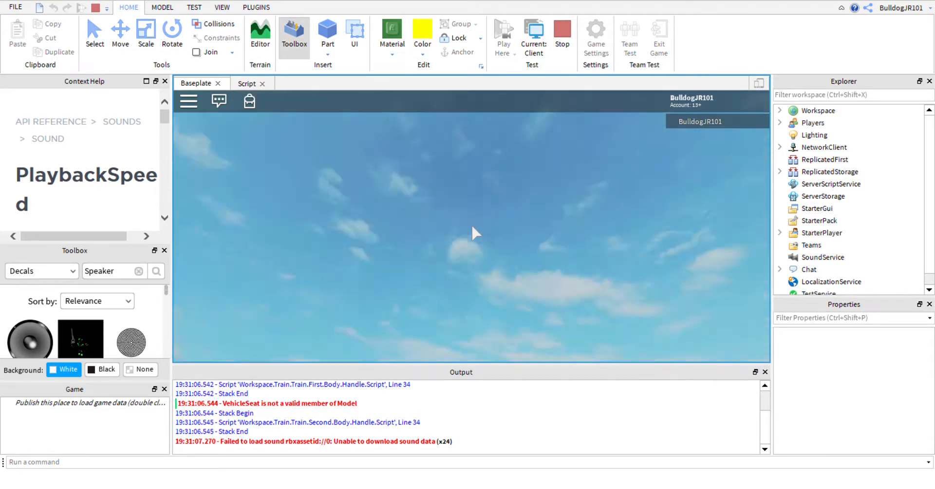
- Walk off the platform to the train, take the driver's seat and drive it past the signal alongside the platform
key("w")
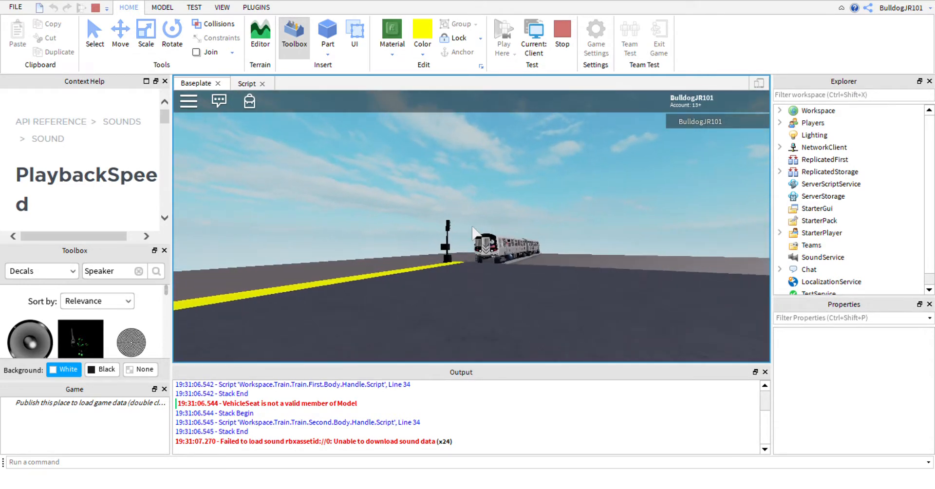
key("w")
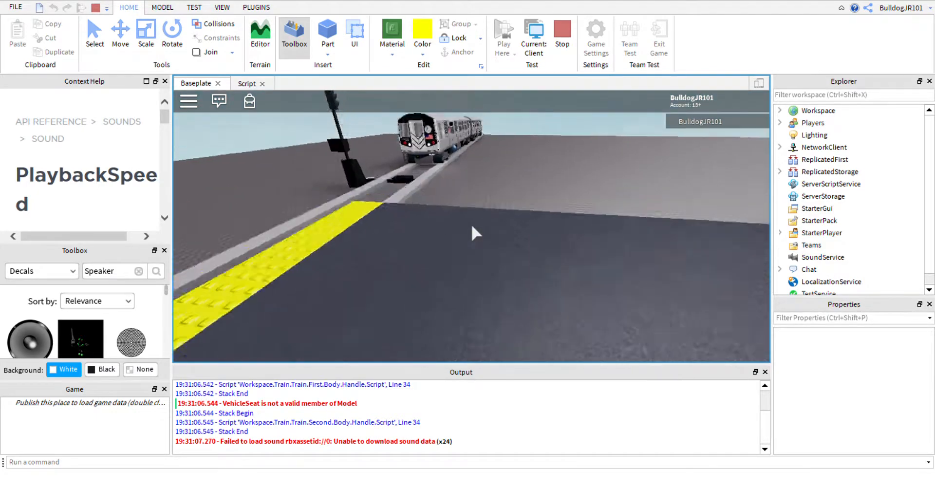
key("w")
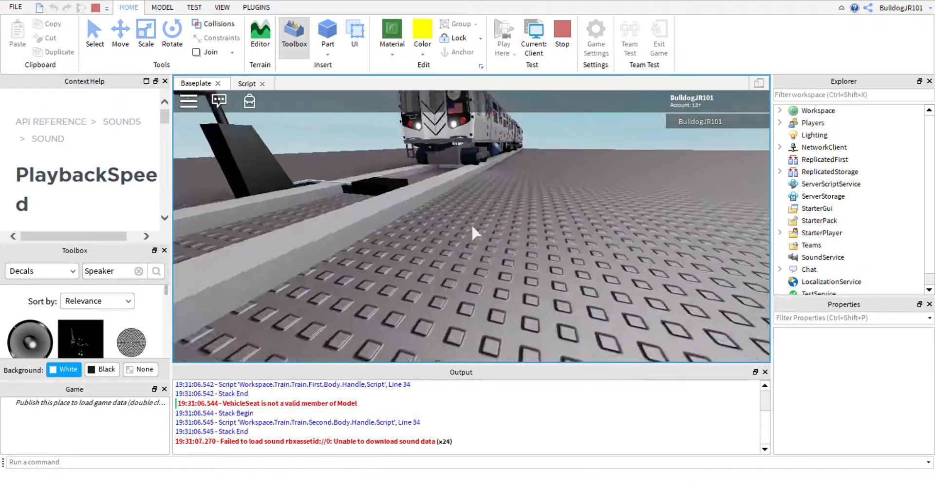
key("w")
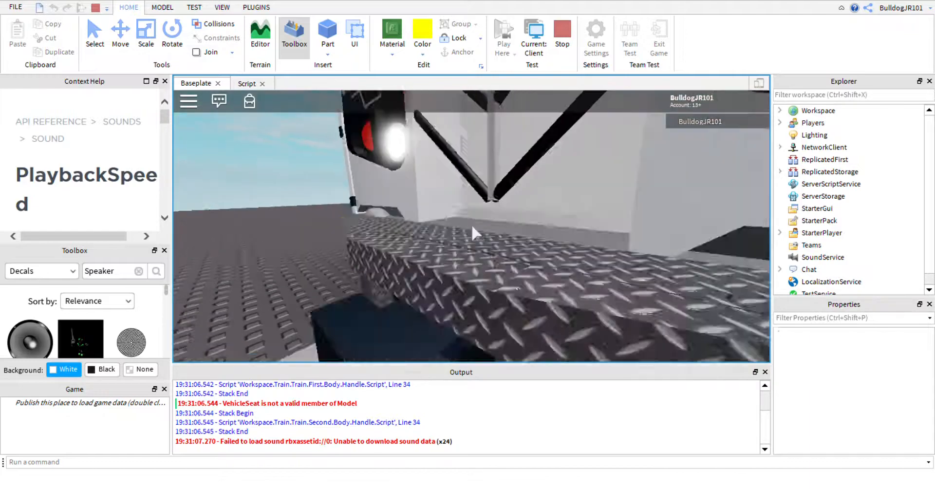
key("w")
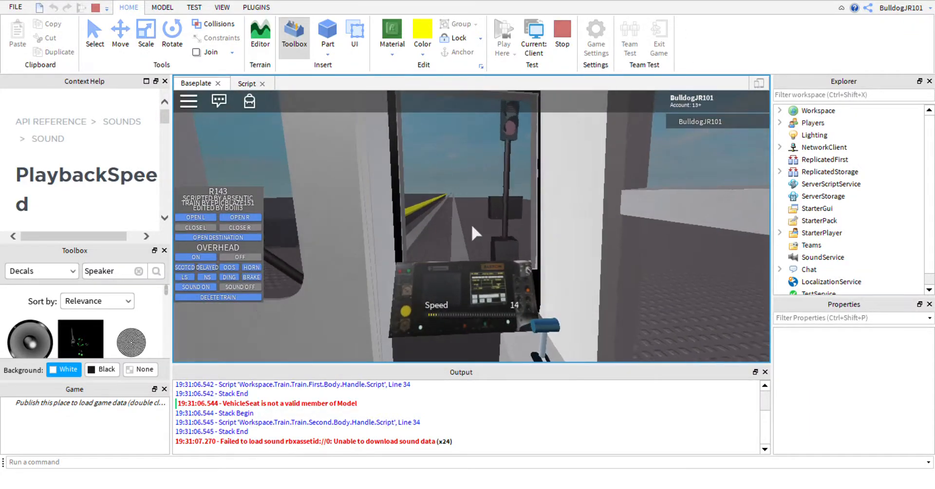
key("w")
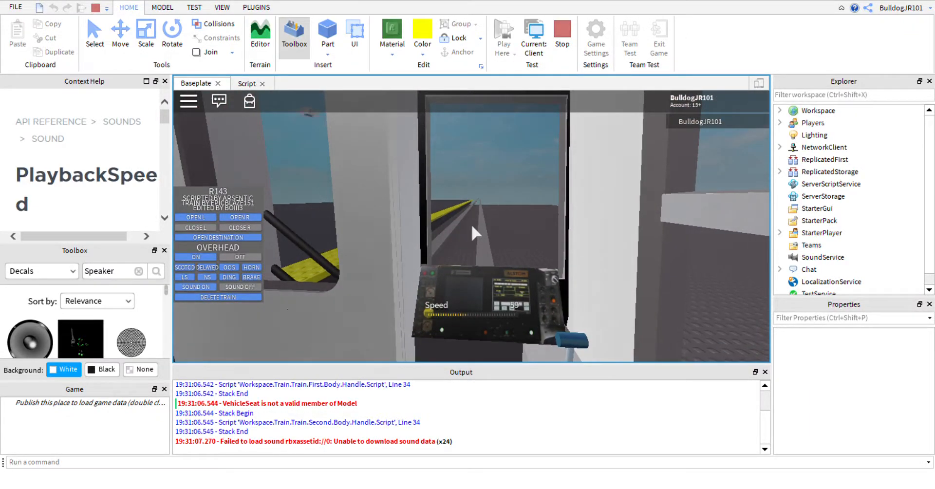
- Leave the cab, walk along the platform beside the train and down onto the track, and stop the play test
right_click_drag(471, 223, 471, 224)
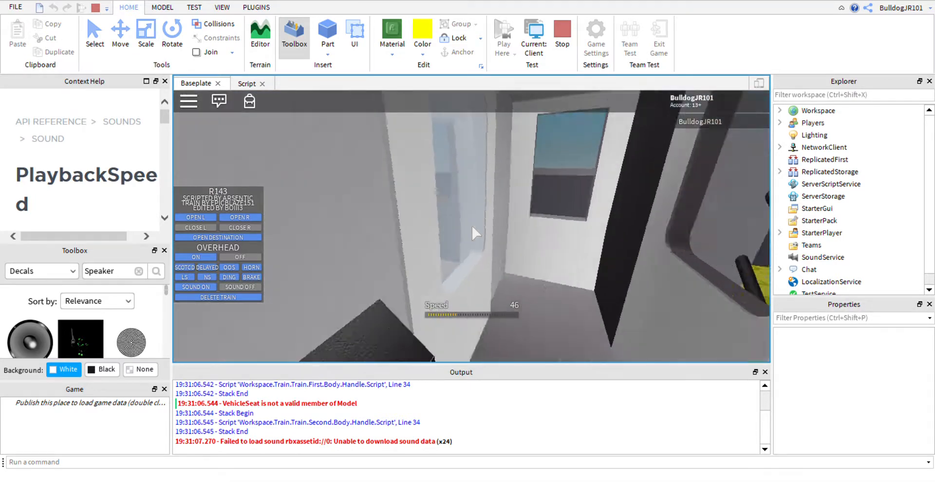
key("space")
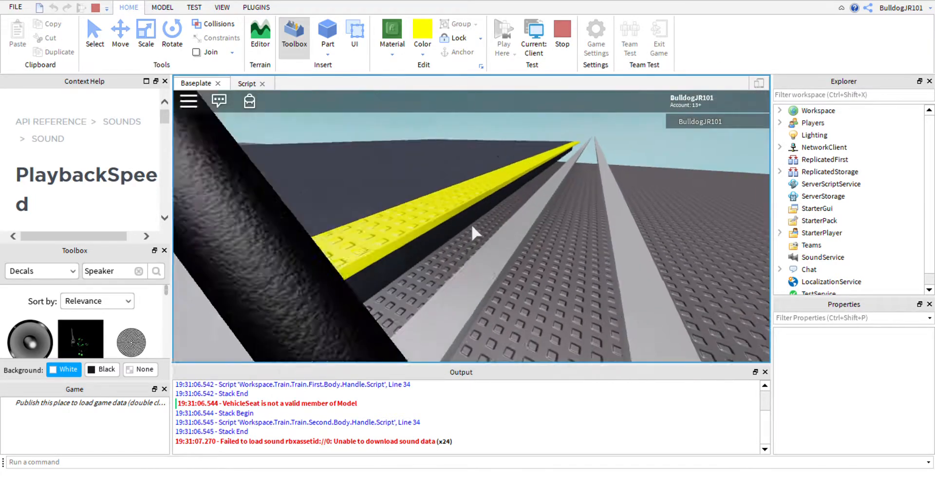
key("w")
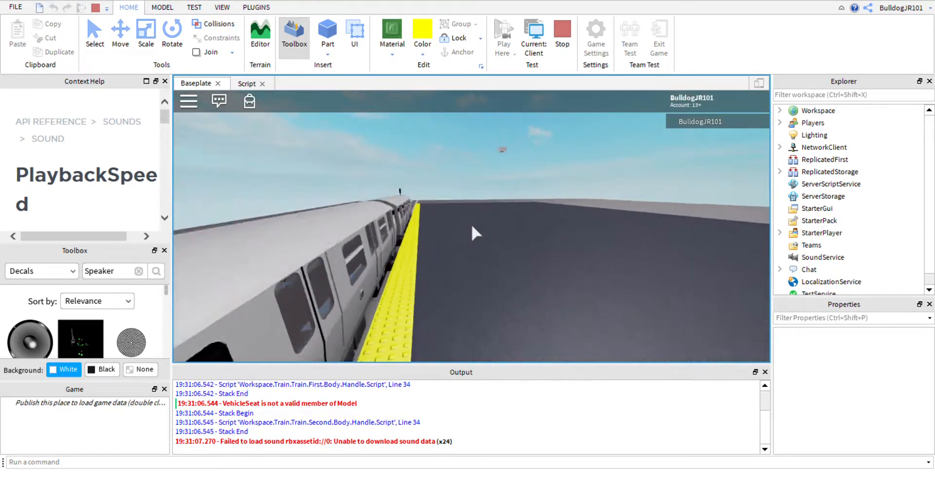
key("space")
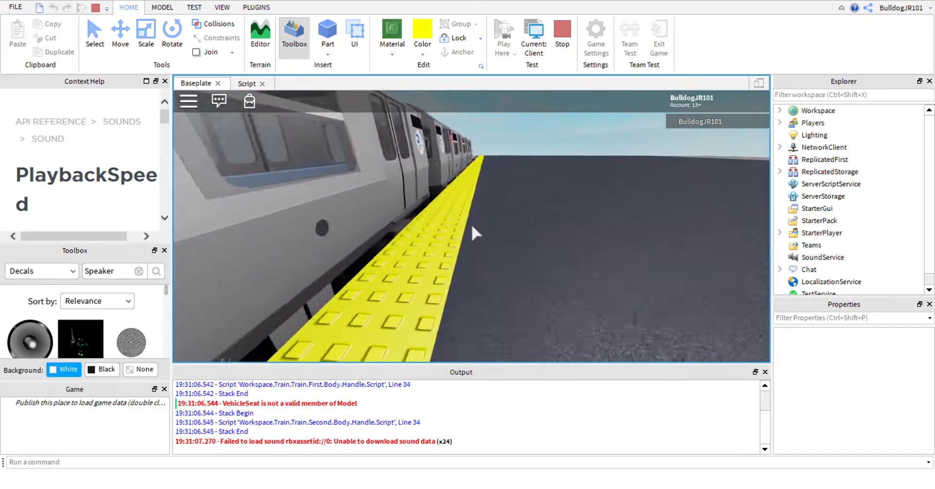
key("w")
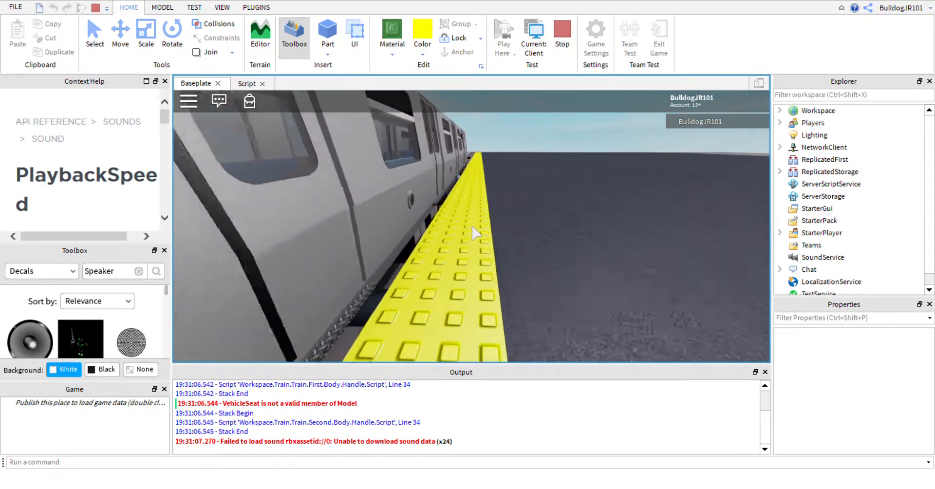
key("w")
key("space")
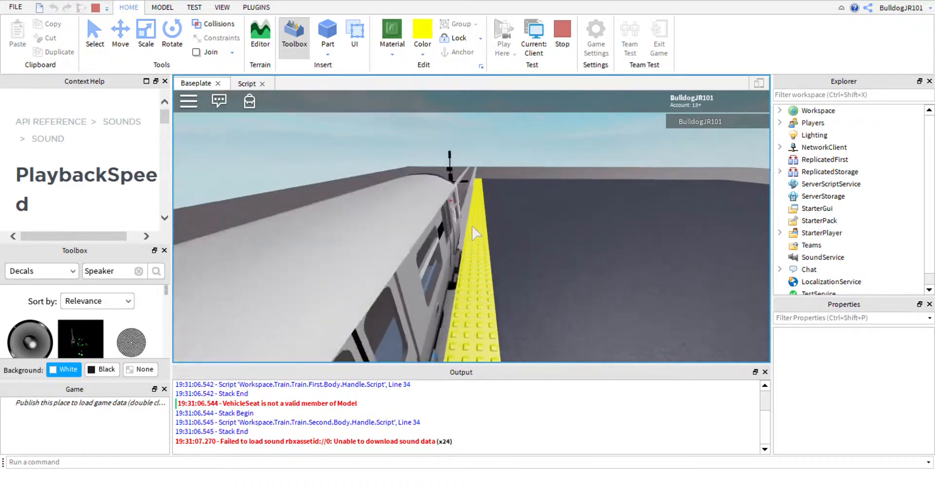
key("w")
key("space")
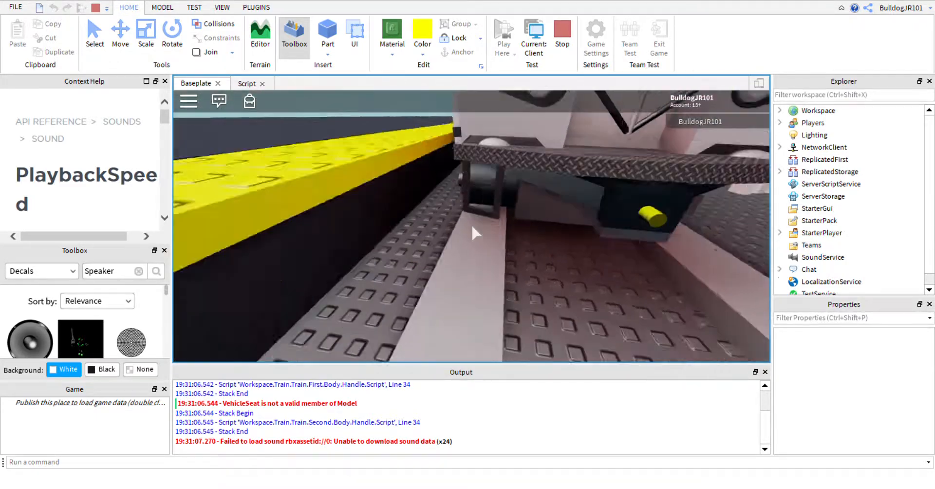
scroll(471, 227, "down", 4)
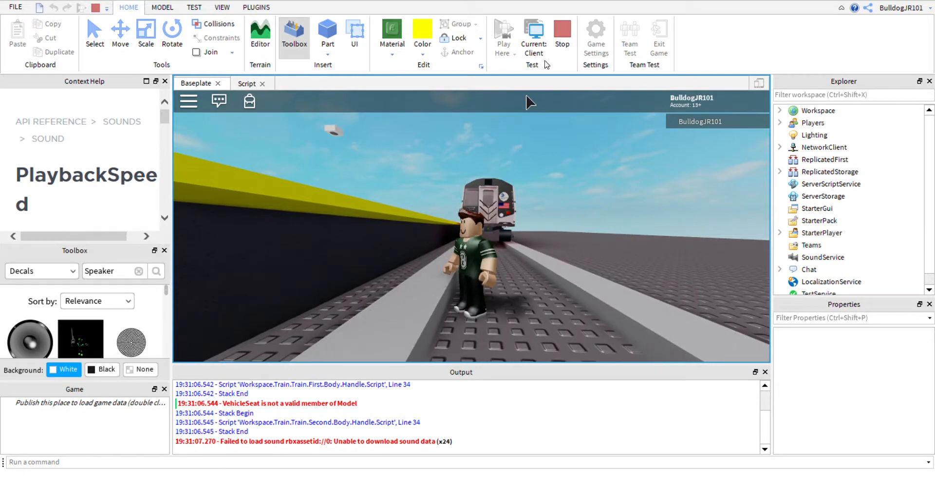
left_click(562, 31)
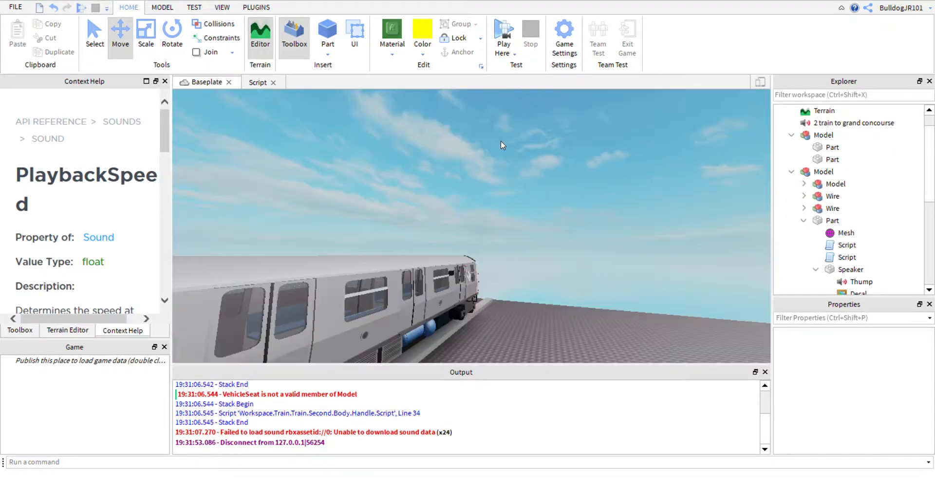
- Lower the signal model so its base and the black track part sink into the baseplate
key("w")
right_click_drag(501, 141, 549, 179)
key("w")
key("w")
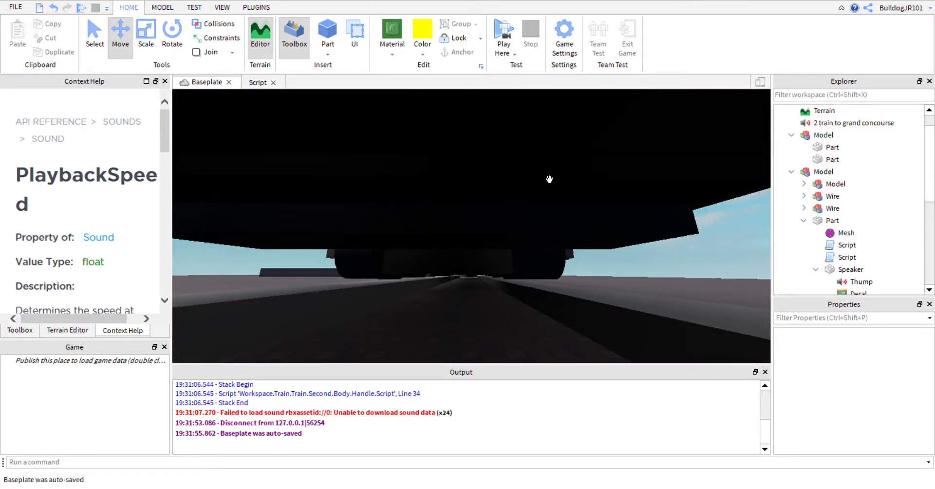
key("w")
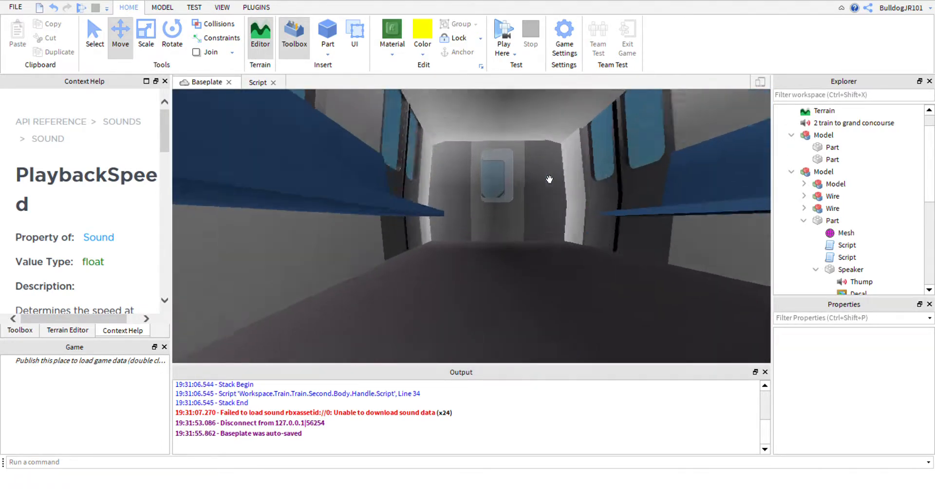
right_click_drag(549, 178, 534, 164)
left_click(513, 272)
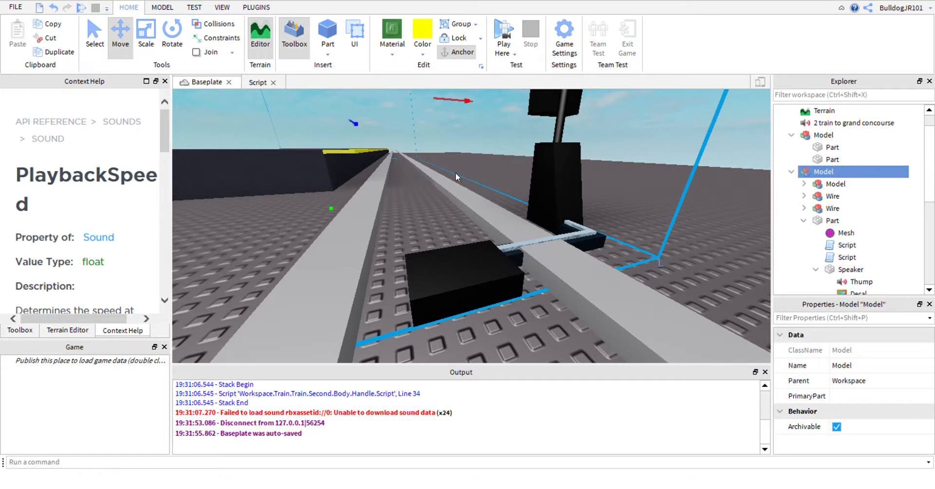
left_click_drag(331, 208, 348, 225)
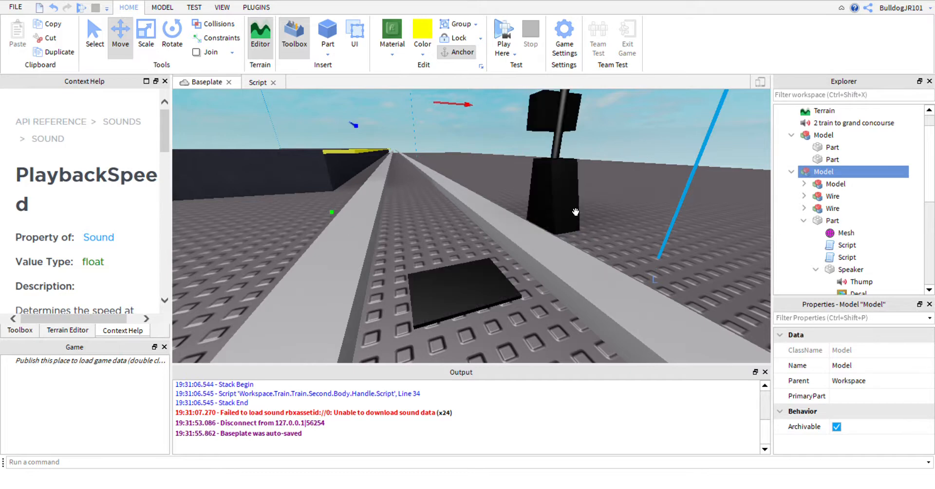
right_click_drag(598, 191, 599, 189)
left_click(599, 189)
scroll(599, 189, "down", 5)
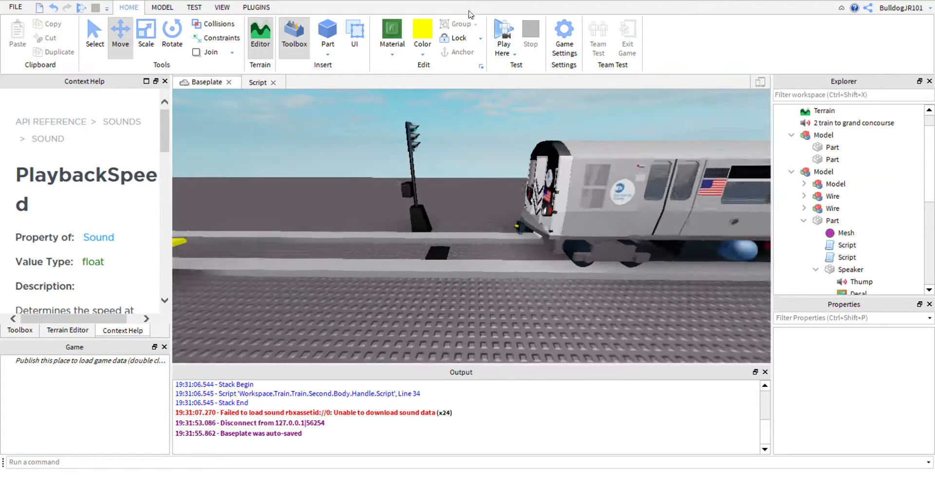
- In a new play test, drive the train from its cab to the platform and open the platform-side doors
left_click(505, 36)
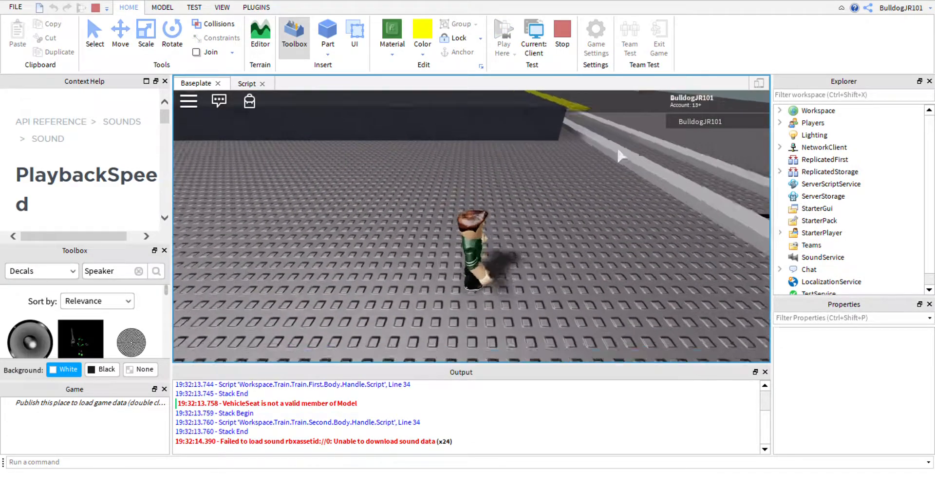
key("w")
key("space")
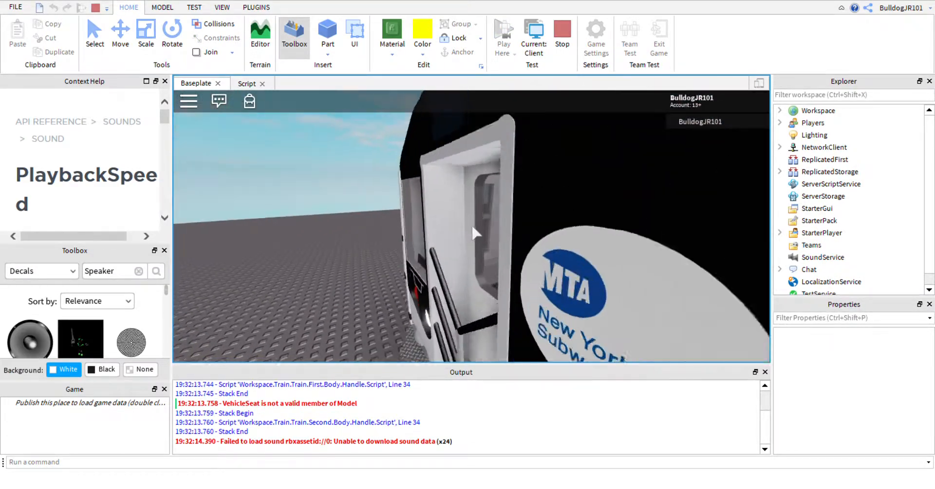
key("w")
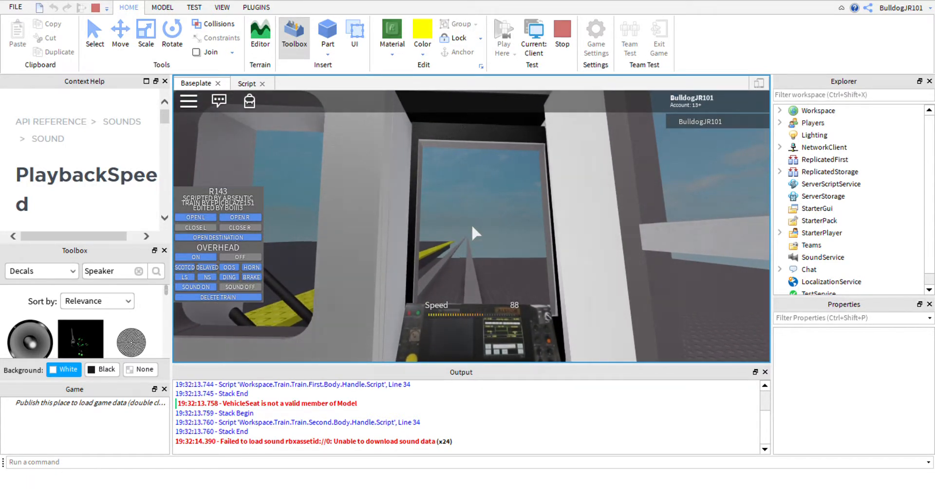
scroll(472, 226, "down", 2)
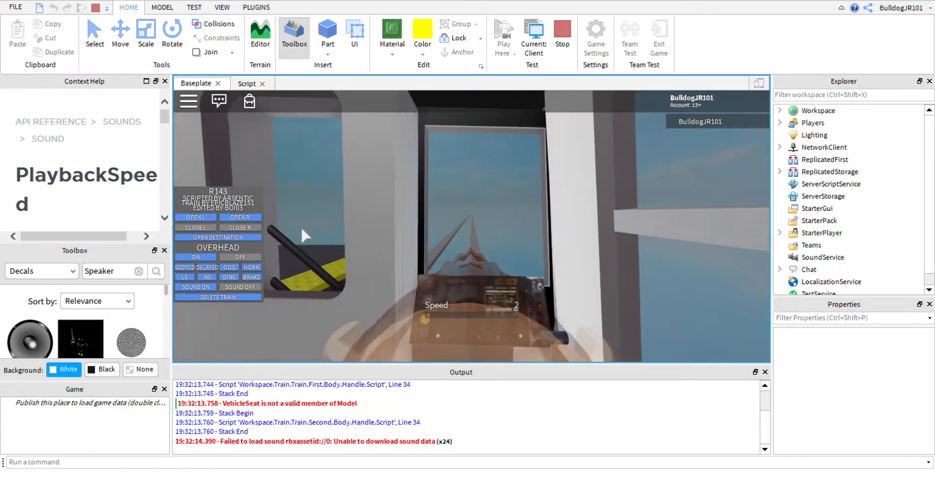
scroll(572, 239, "up", 2)
- Leave the cab, step out through the open doors onto the platform, and return to the driver's seat
key("space")
key("w")
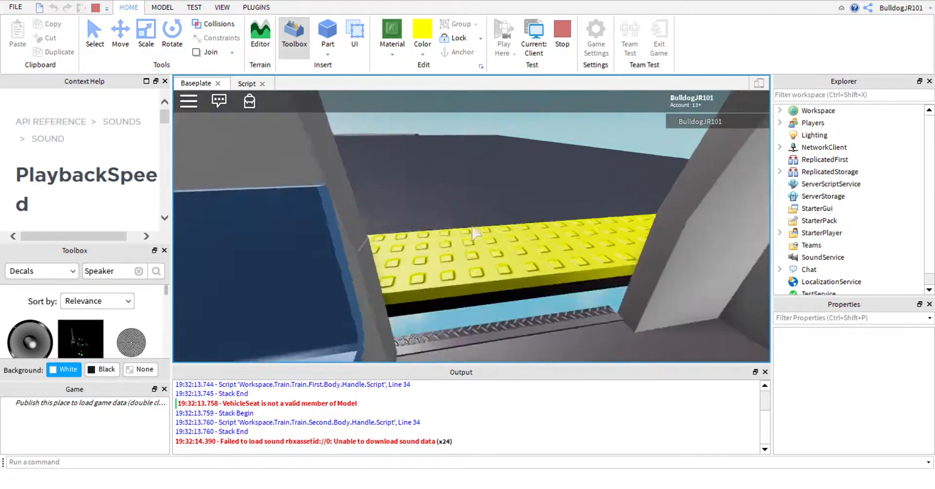
key("w")
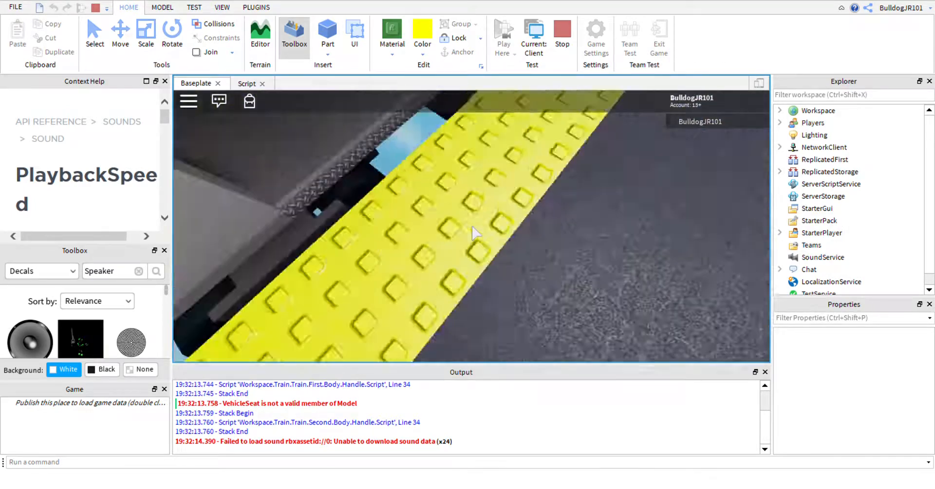
key("w")
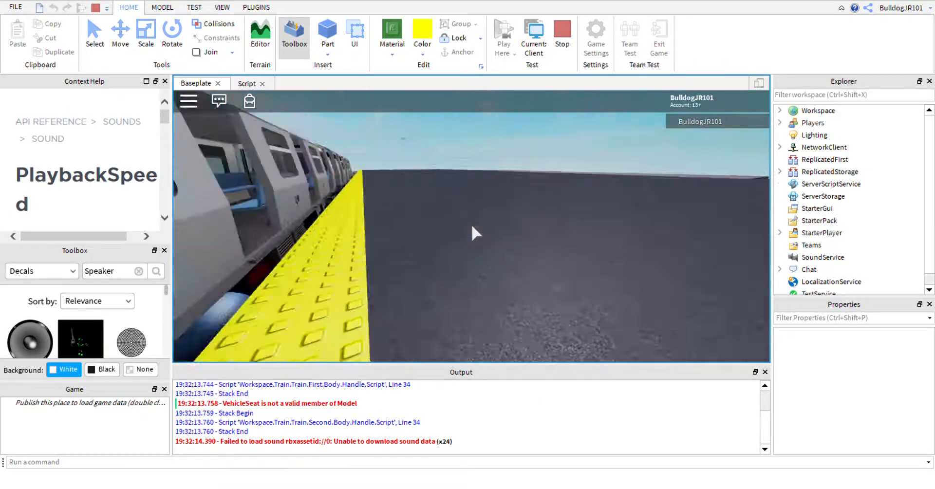
key("w")
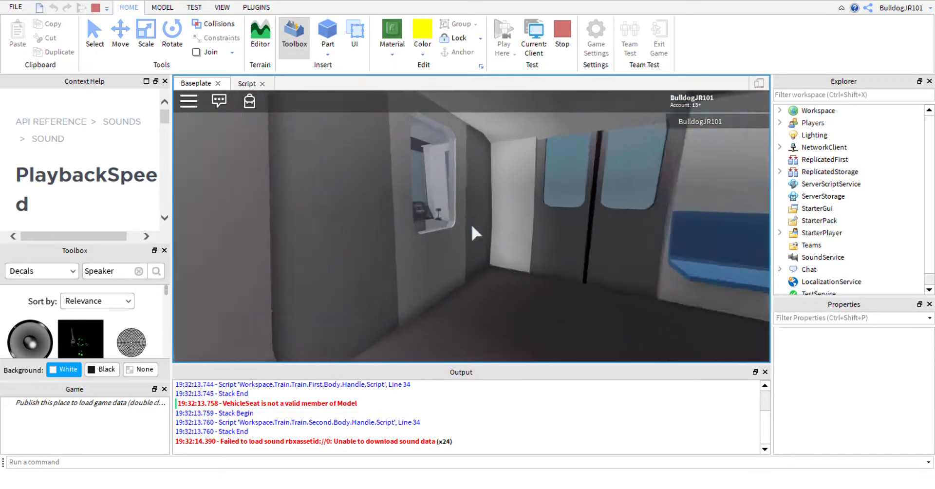
key("w")
scroll(472, 226, "down", 2)
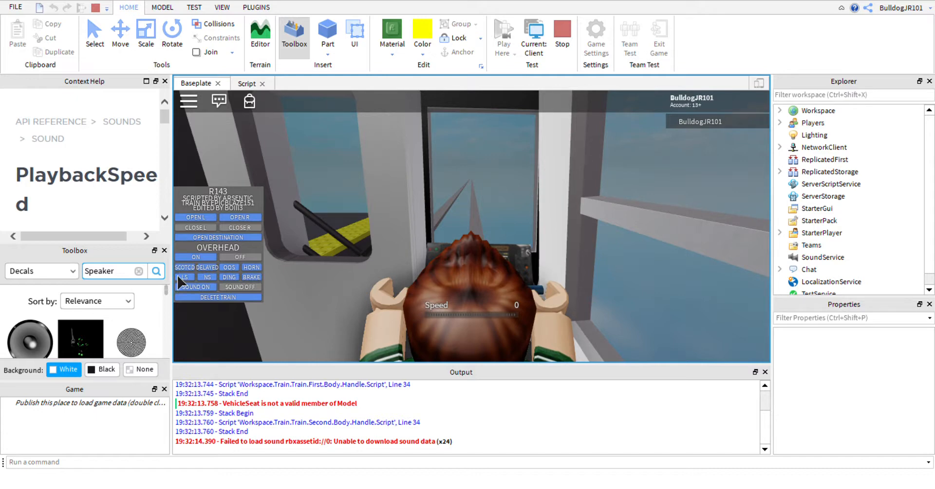
- Leave the driver's seat and walk through the passenger car out onto the platform's yellow edge
scroll(423, 259, "up", 2)
key("space")
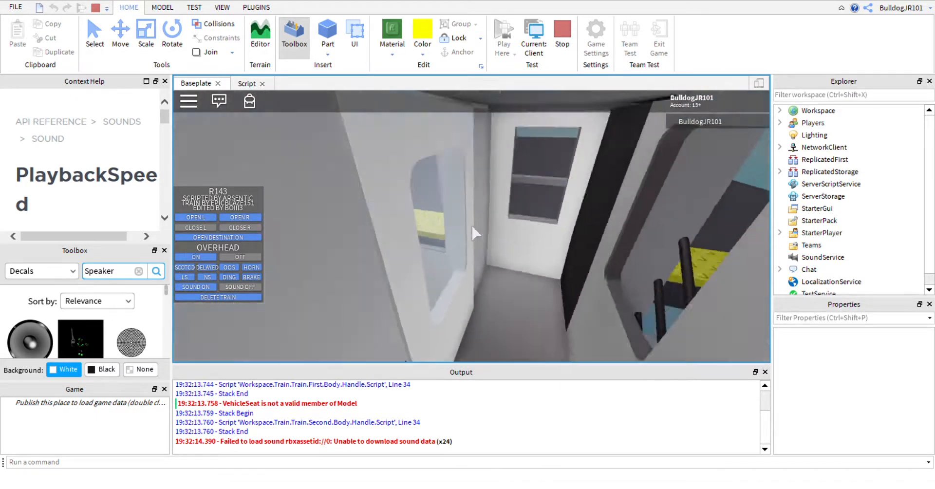
key("w")
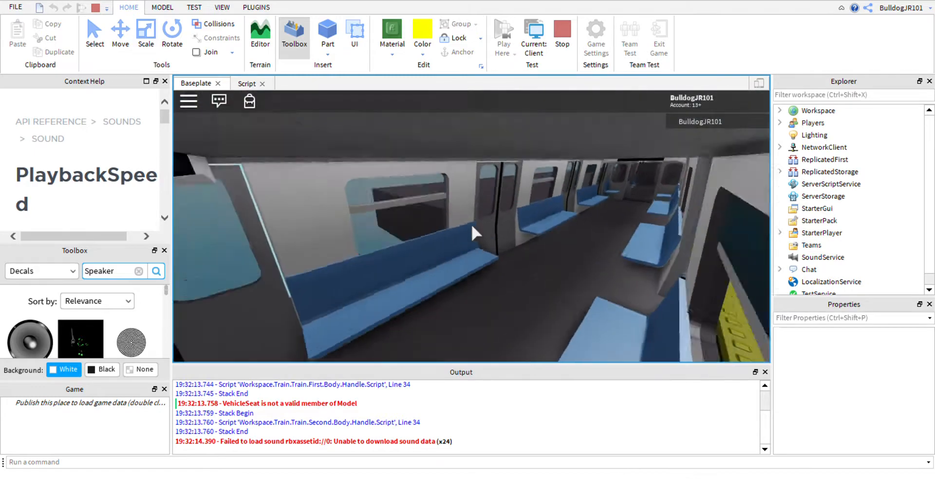
key("w")
key("w")
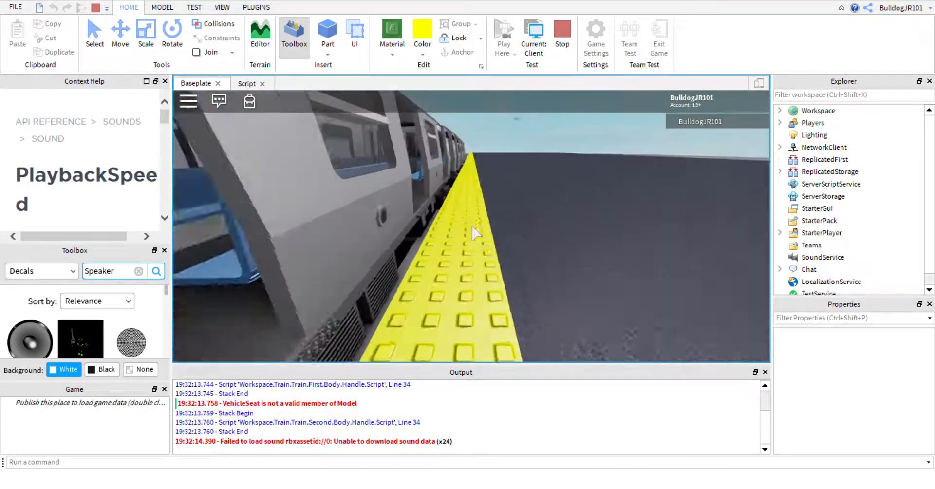
- Examine the stopped train with open doors from the platform, both close up and from far away and above
scroll(475, 234, "down", 5)
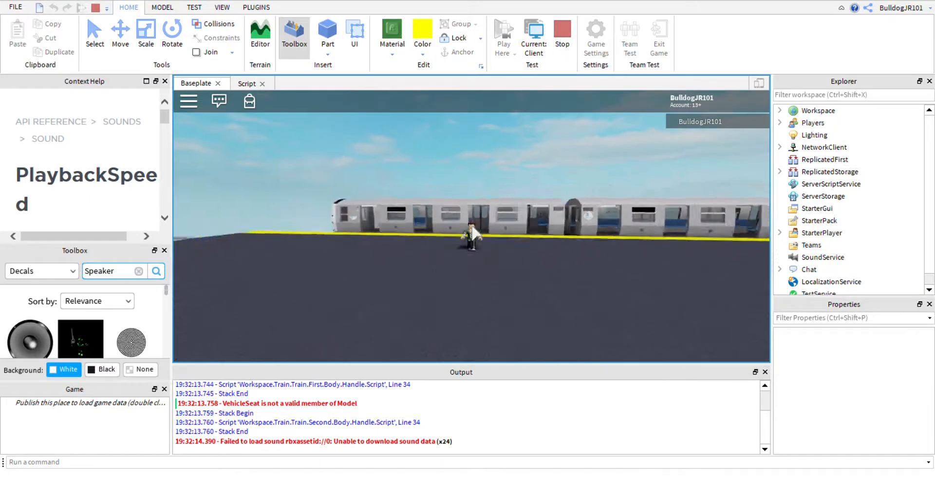
scroll(475, 234, "down", 5)
scroll(476, 234, "up", 8)
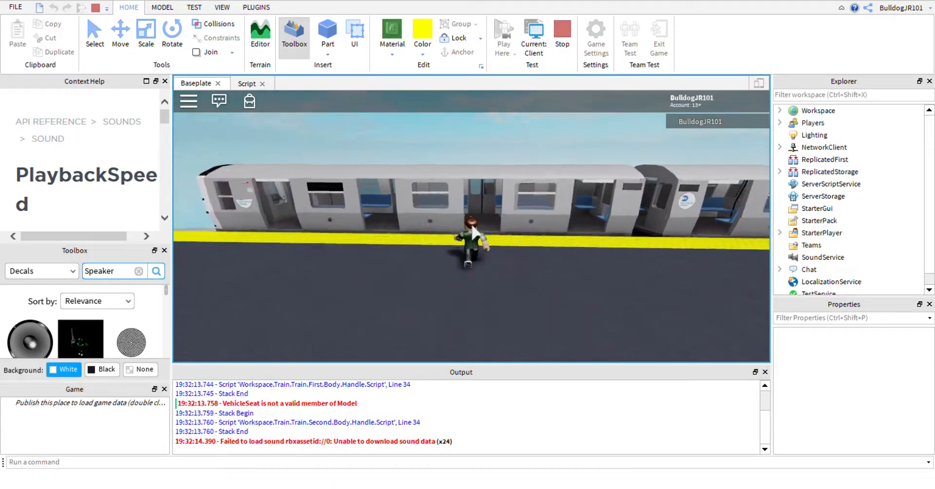
scroll(475, 233, "down", 6)
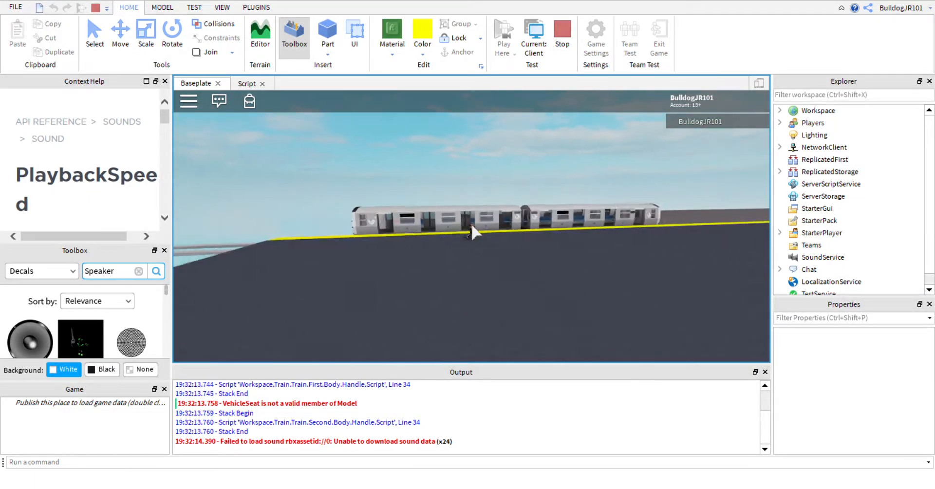
scroll(474, 233, "up", 4)
scroll(475, 233, "up", 2)
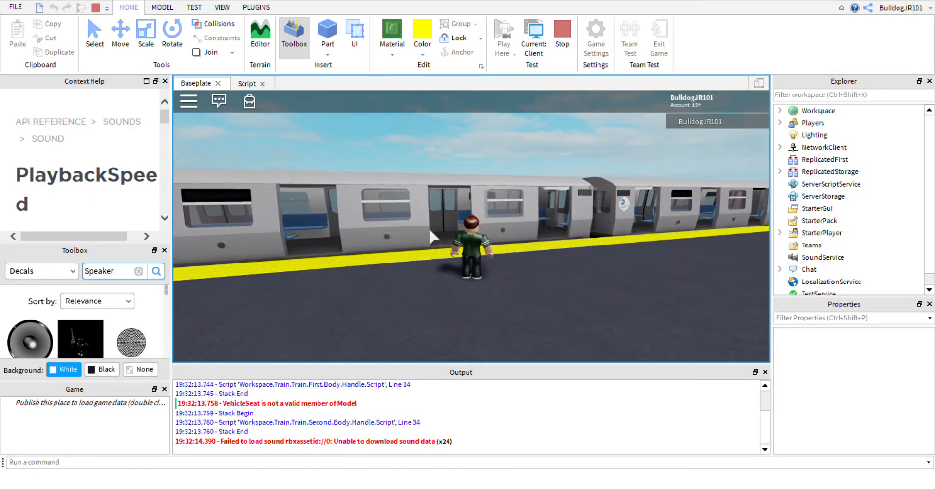
scroll(475, 233, "up", 3)
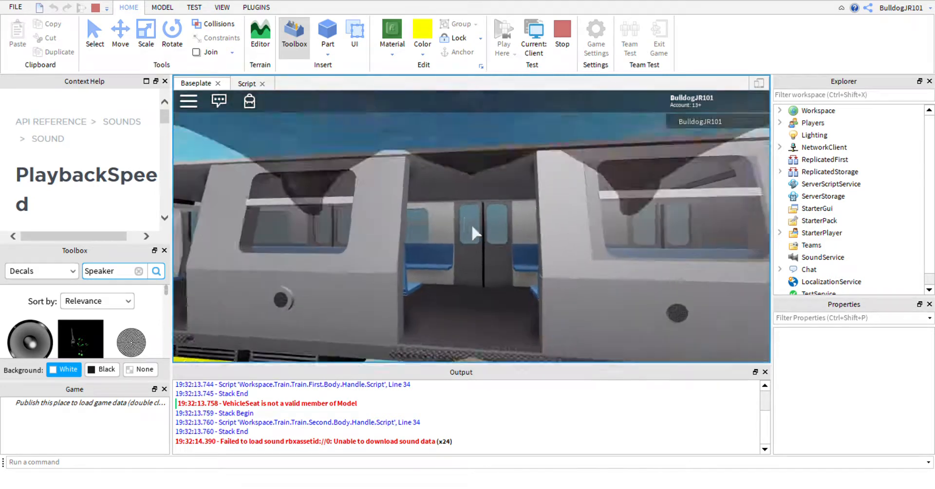
key("w")
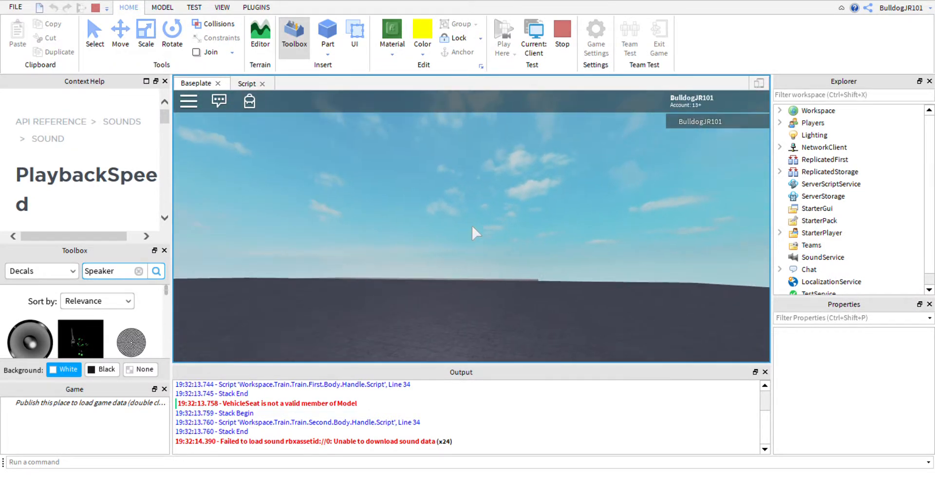
scroll(472, 232, "down", 4)
right_click_drag(444, 243, 458, 241)
scroll(458, 241, "down", 6)
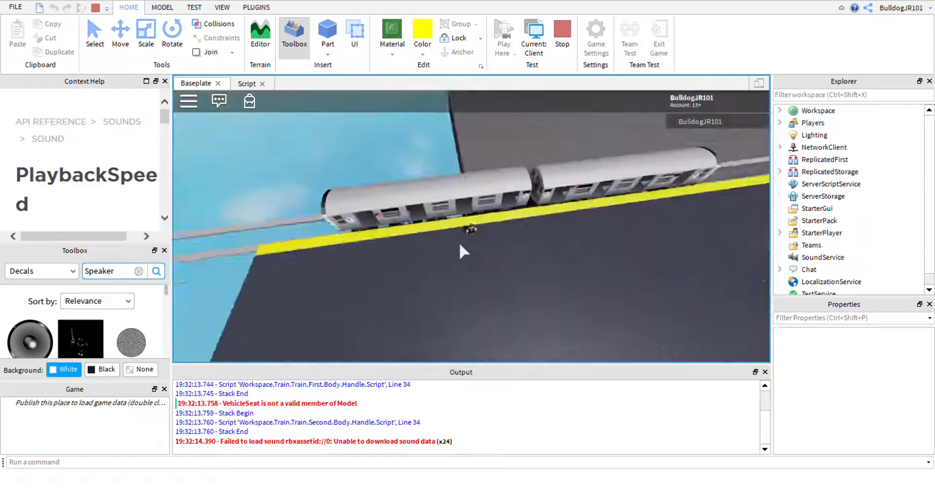